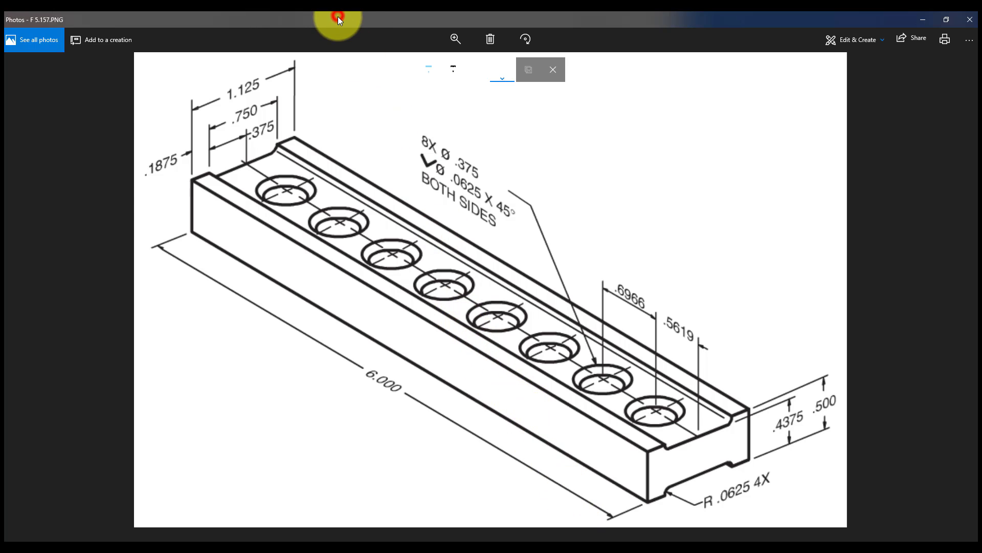
- Move the reference drawing window aside and switch to SOLIDWORKS with the part PartADay_03-01-21
drag(338, 17, 647, 51)
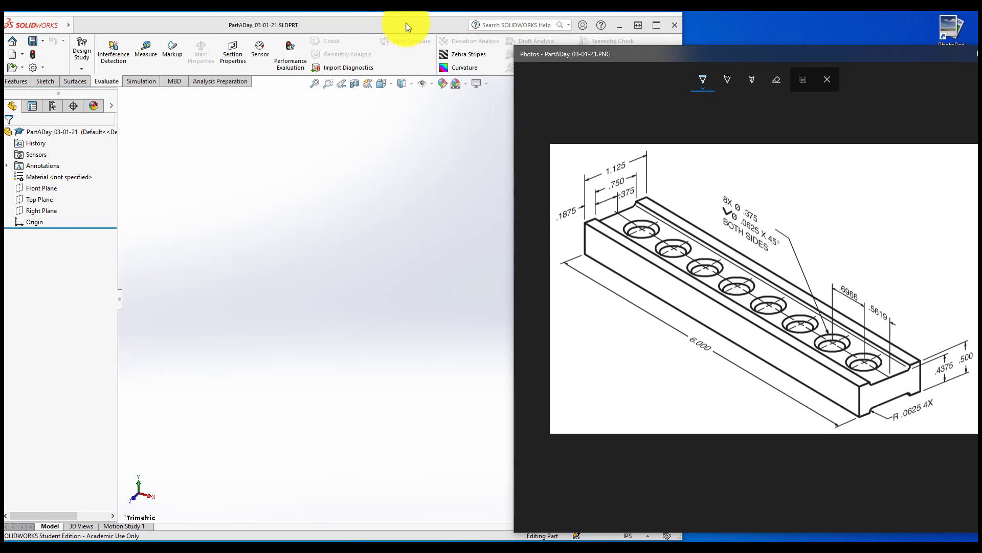
click(366, 17)
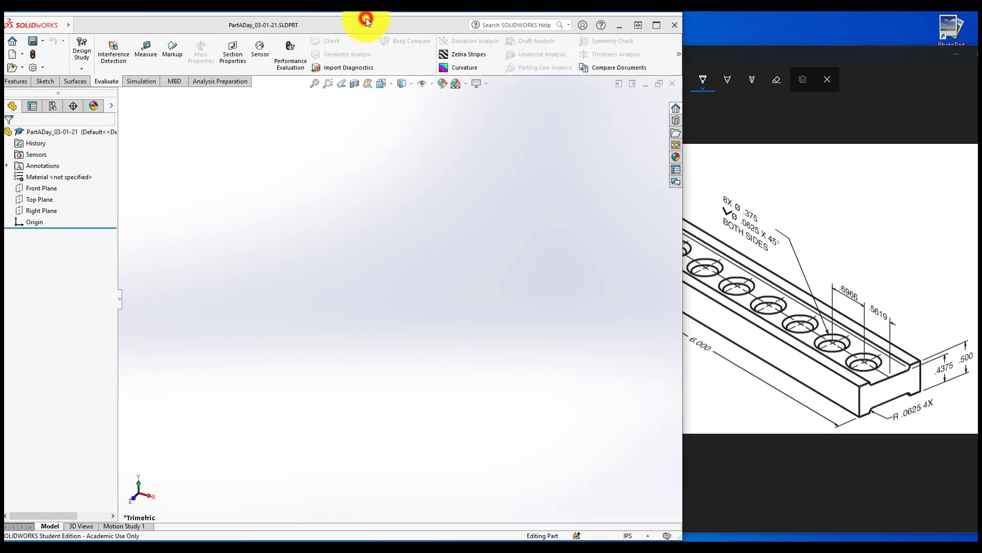
- Set the document's primary dimension precision to four decimal places (.1234)
click(35, 67)
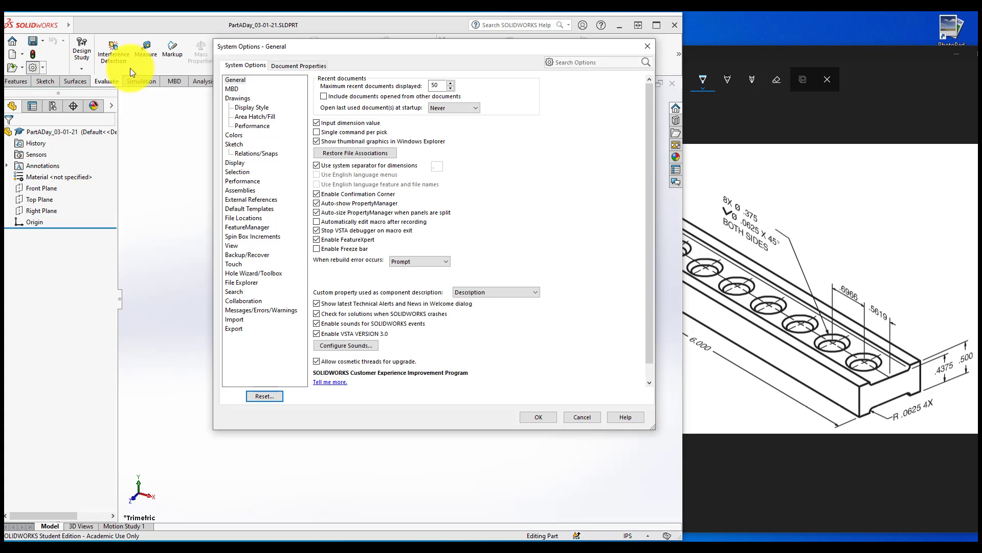
click(290, 67)
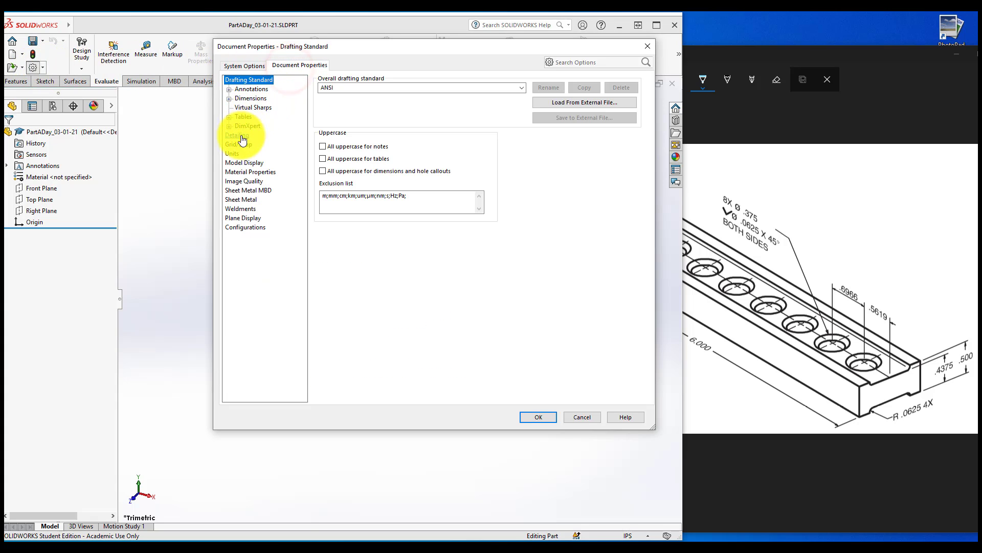
click(243, 99)
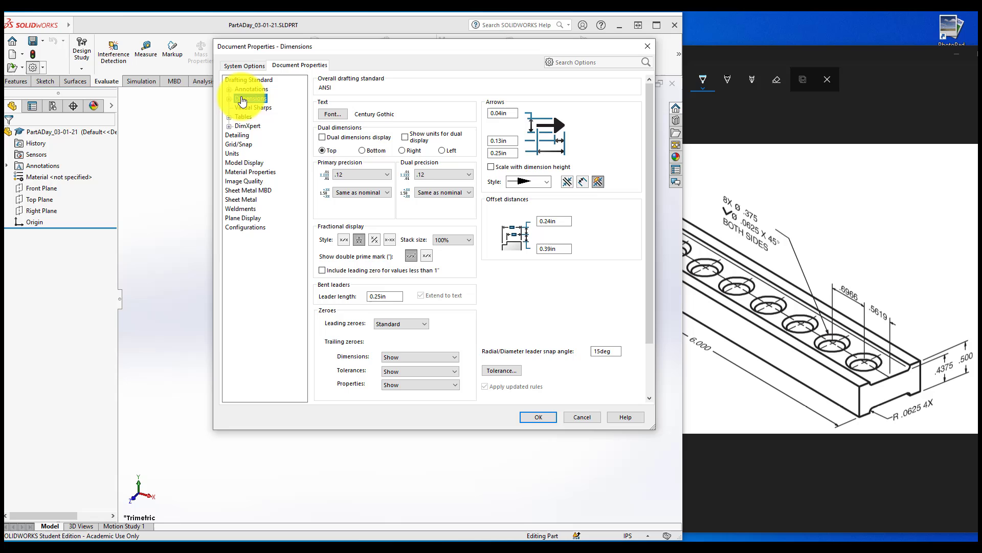
click(364, 175)
click(358, 209)
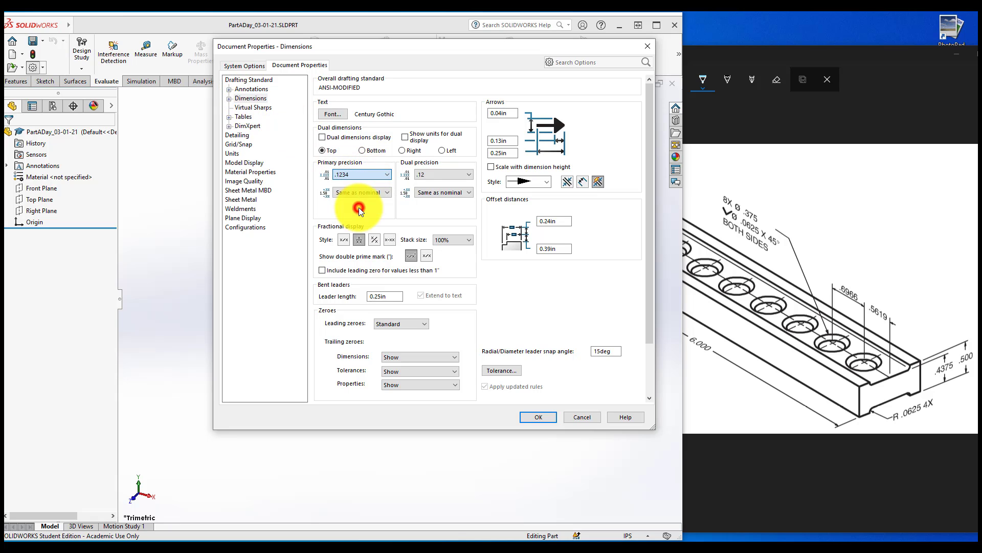
click(541, 417)
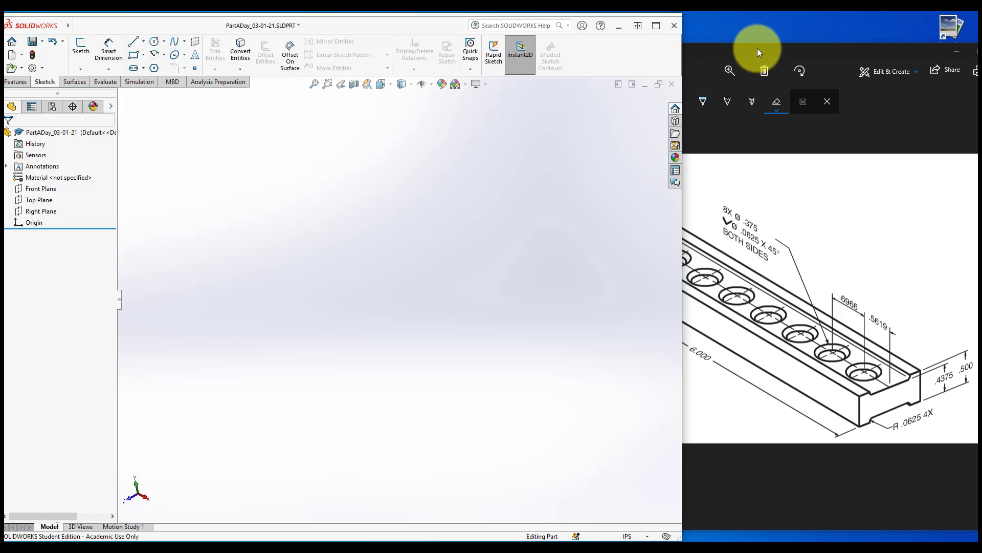
- Sketch a center rectangle about 3.99 by 1.49 in on the Right Plane, centred on the origin
drag(757, 48, 745, 31)
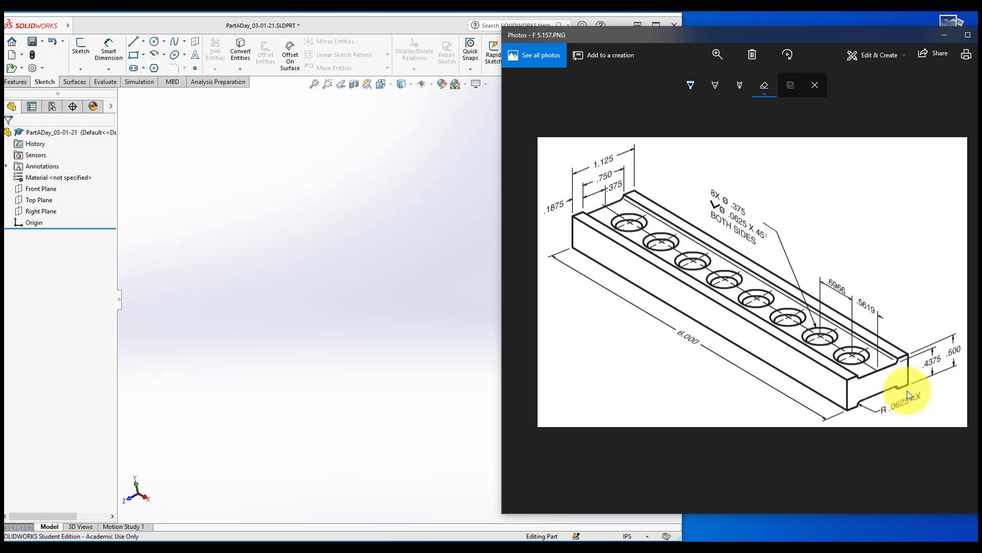
click(81, 49)
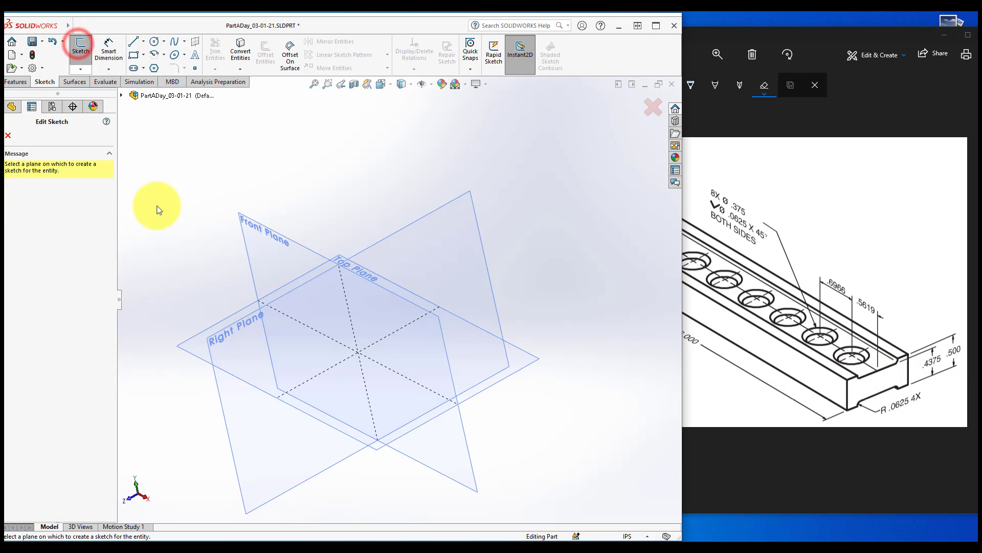
click(220, 335)
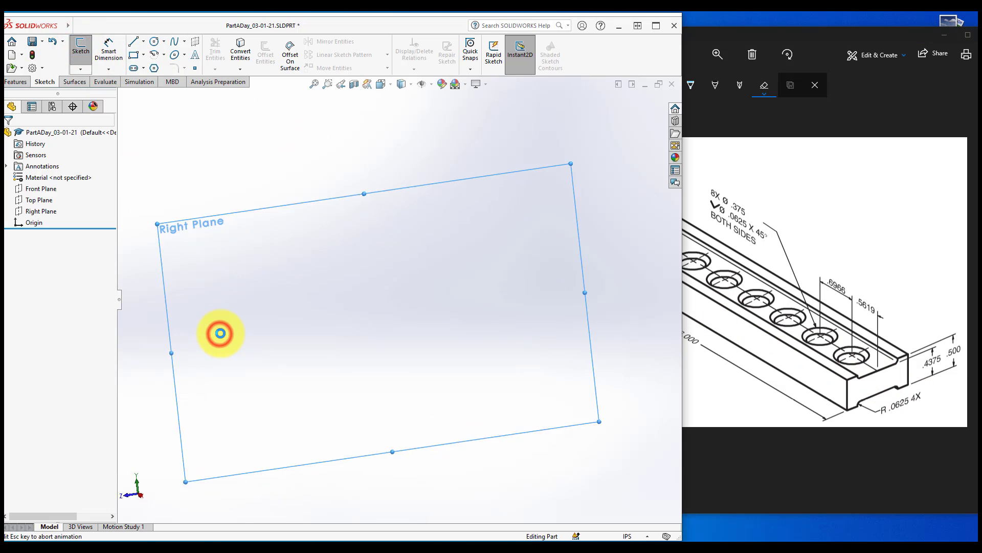
click(143, 54)
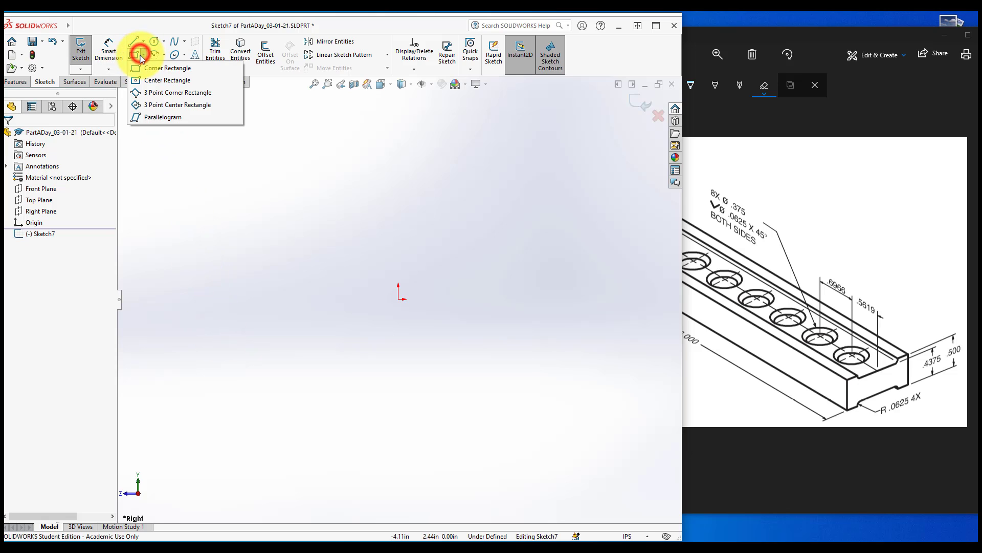
click(135, 81)
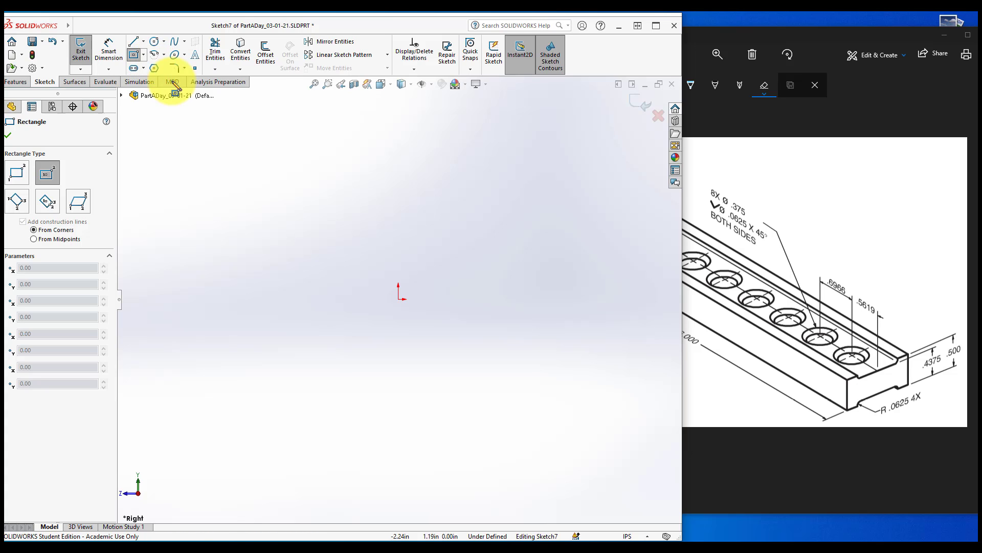
click(400, 299)
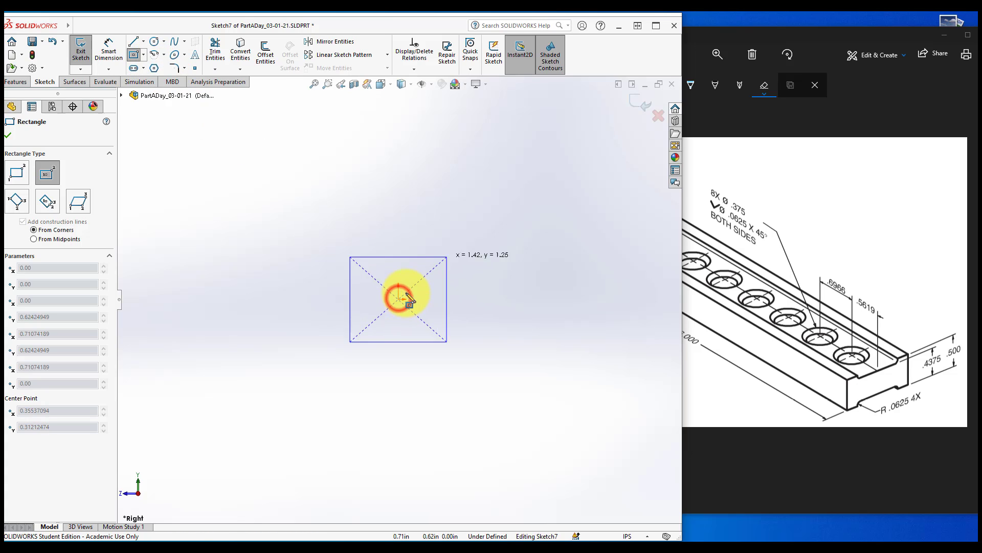
click(535, 249)
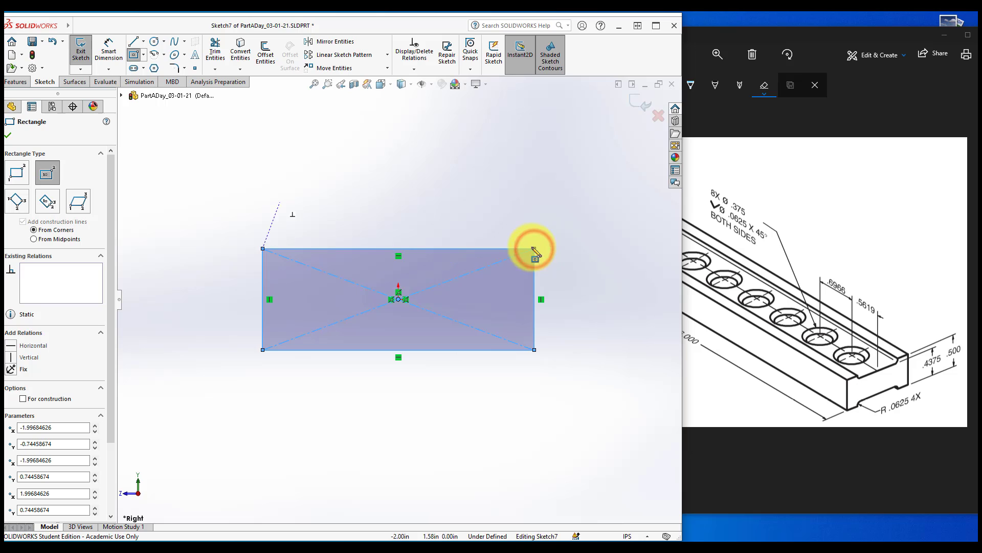
- Draw a horizontal line through the origin joining the midpoints of the rectangle's two vertical sides
click(143, 42)
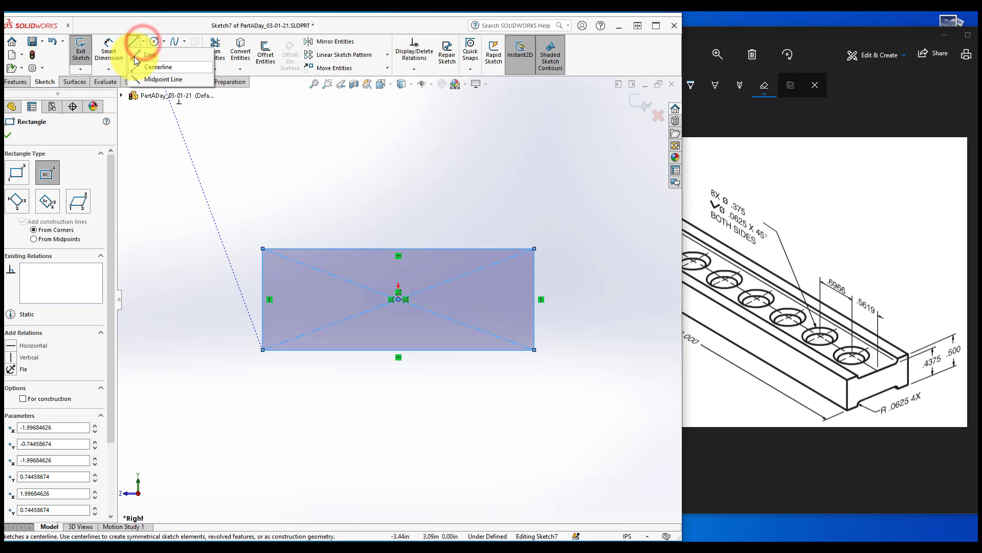
click(146, 55)
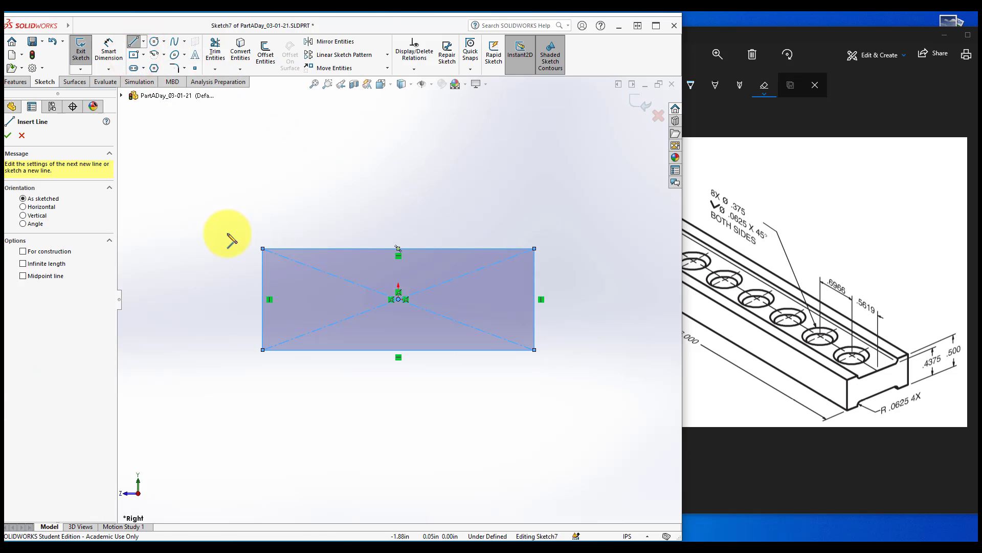
click(263, 300)
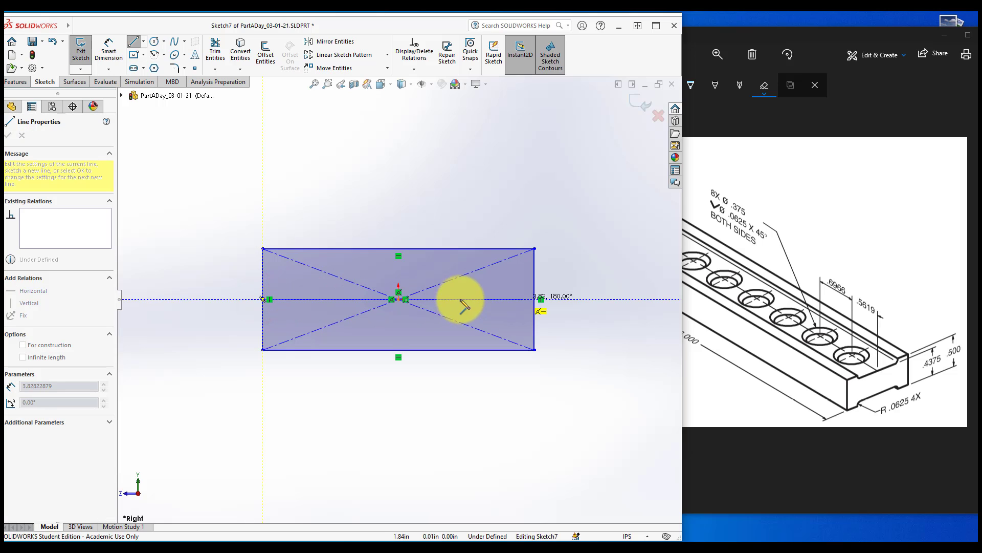
click(535, 299)
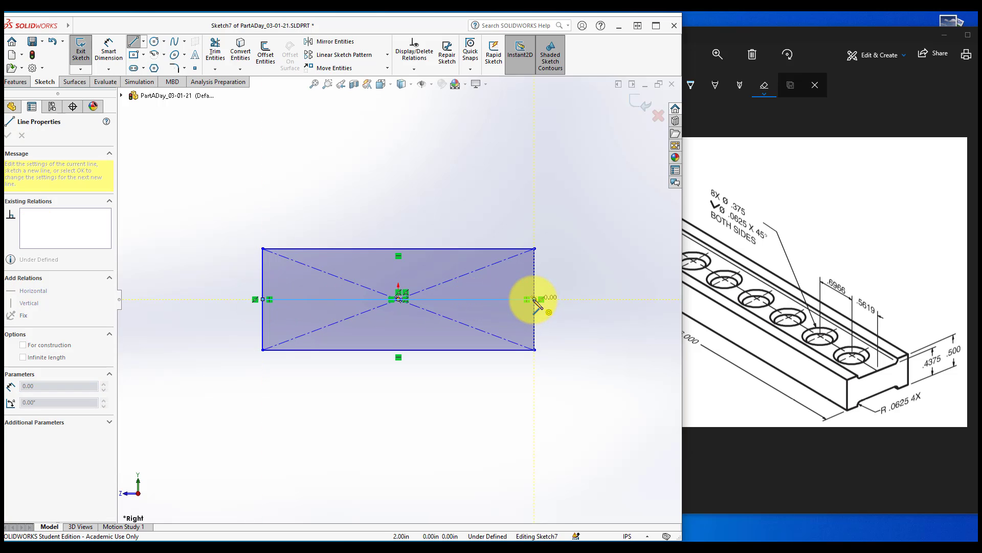
key(Escape)
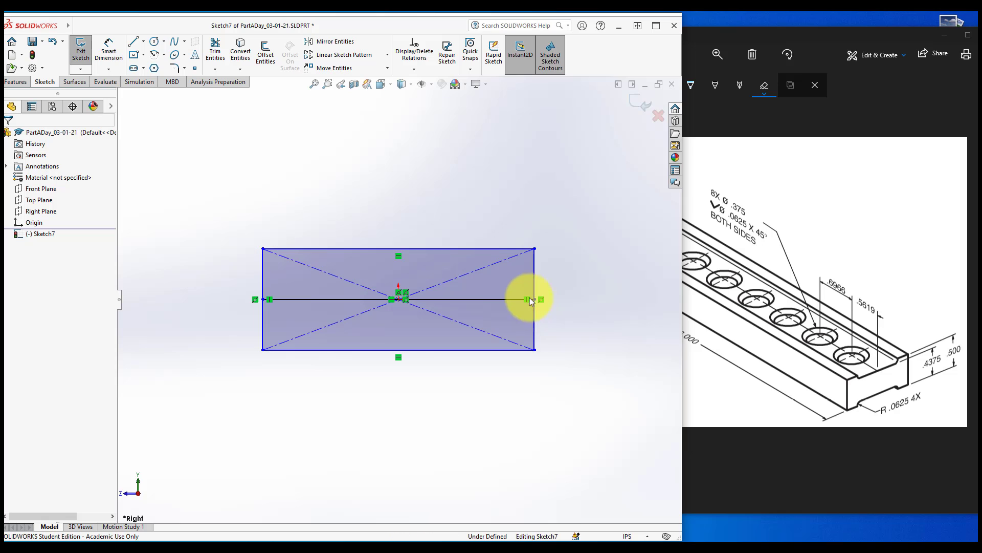
- Dimension the rectangle's vertical side and set its height to .5 in
click(102, 54)
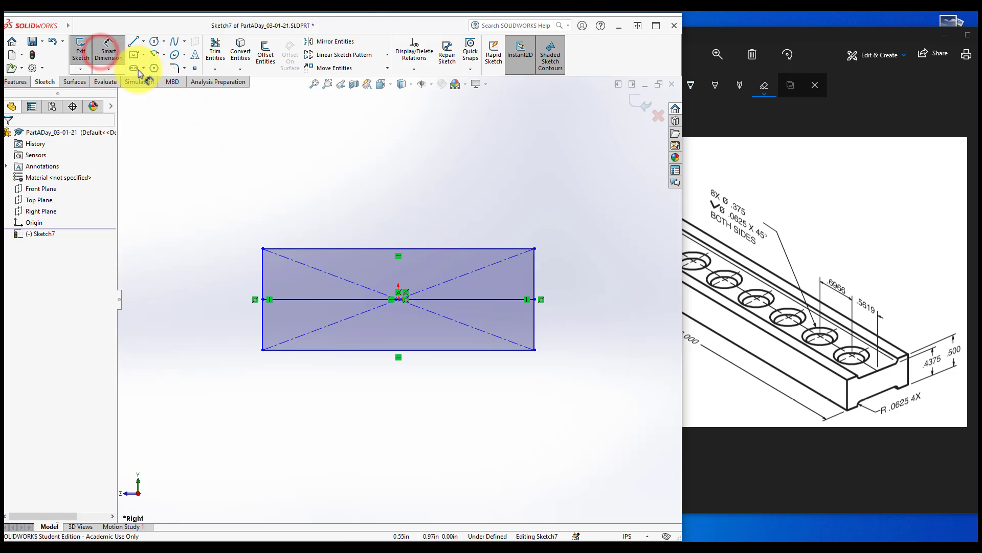
click(535, 273)
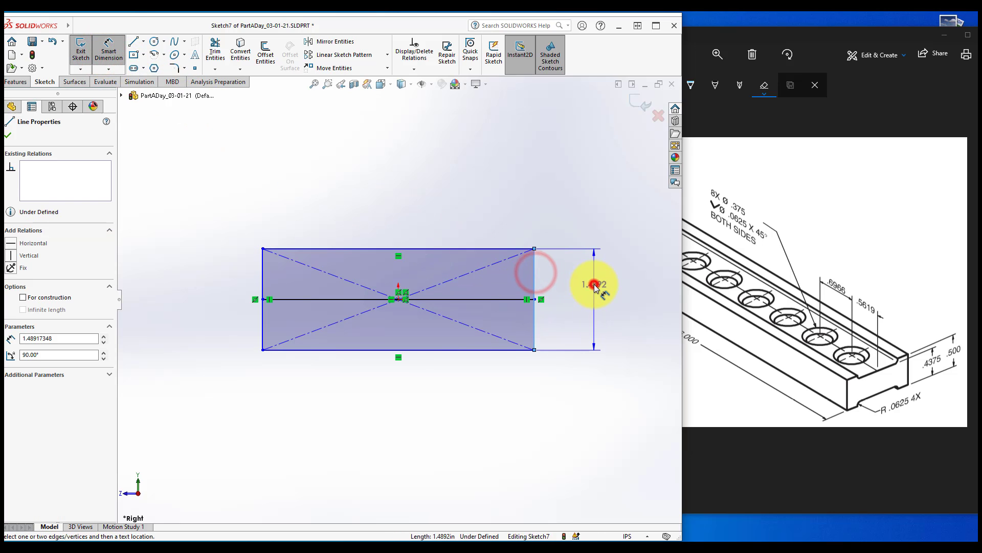
click(593, 280)
text(.5)
key(Return)
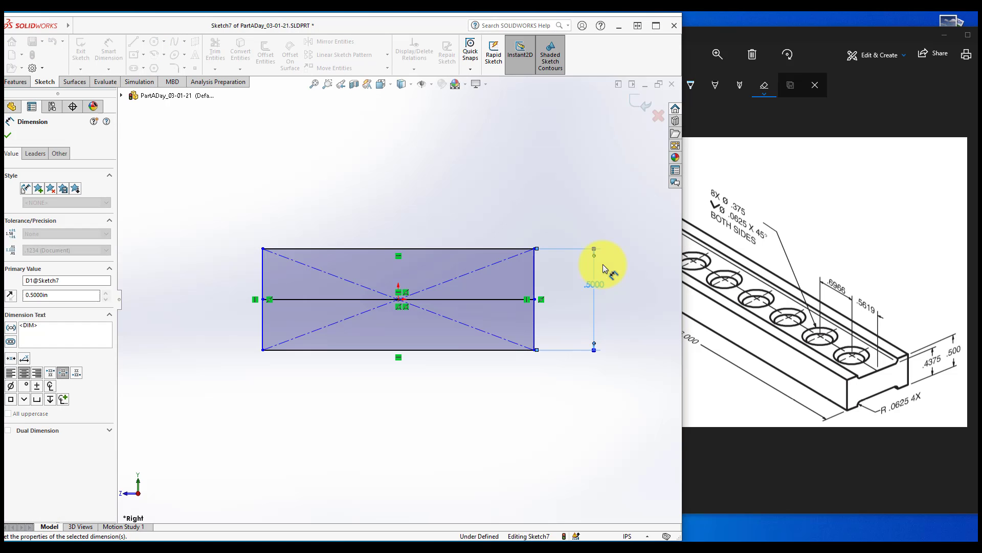
- Dimension the rectangle's upper edge and set its width to 1.125 in
click(830, 36)
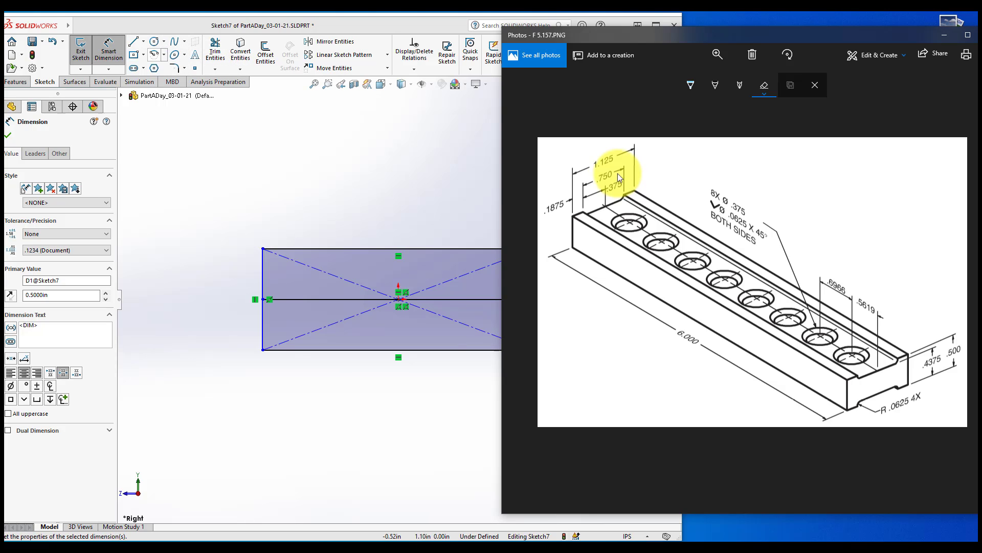
click(347, 251)
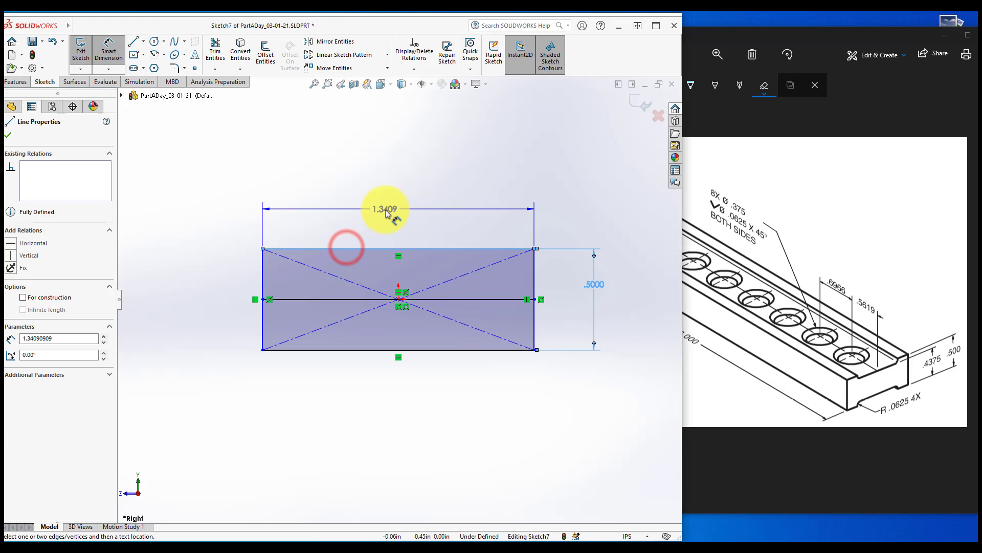
click(391, 204)
text(1.125)
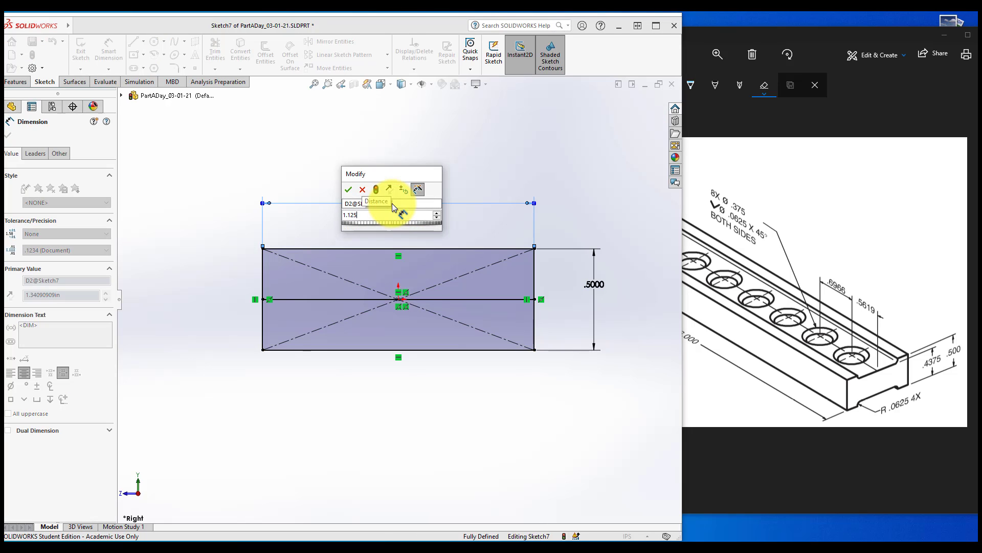
key(Return)
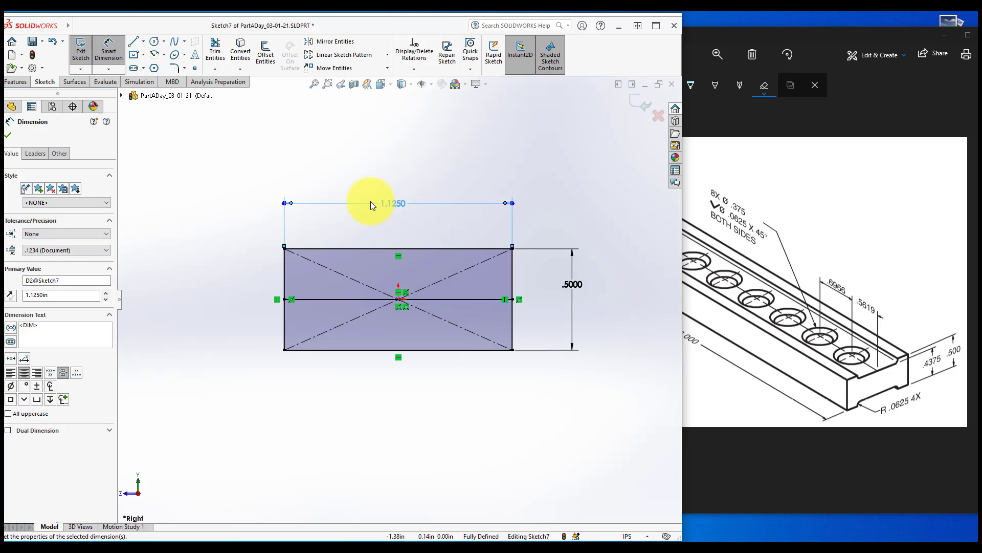
- Set the display precision of the rectangle's width and height dimensions to three decimal places (.123)
click(37, 250)
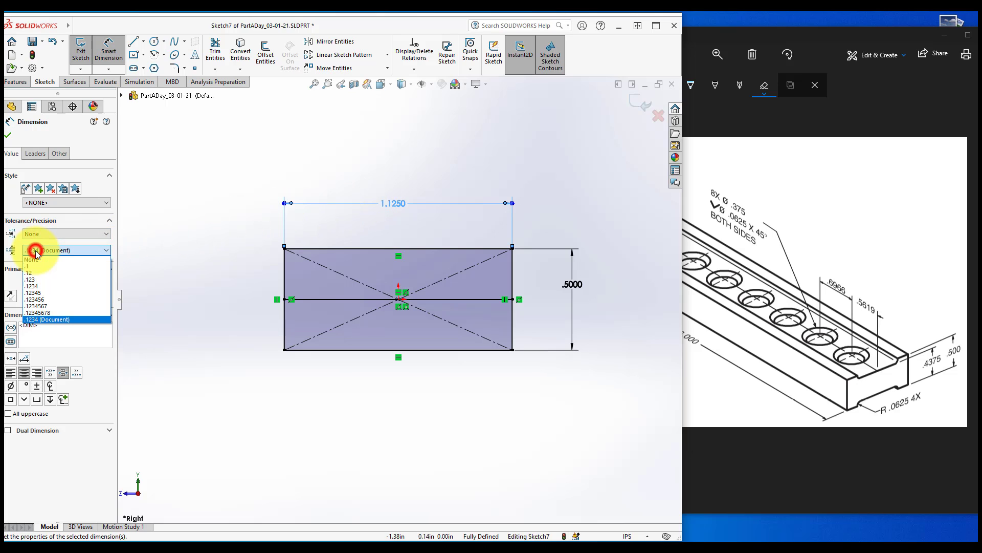
click(34, 280)
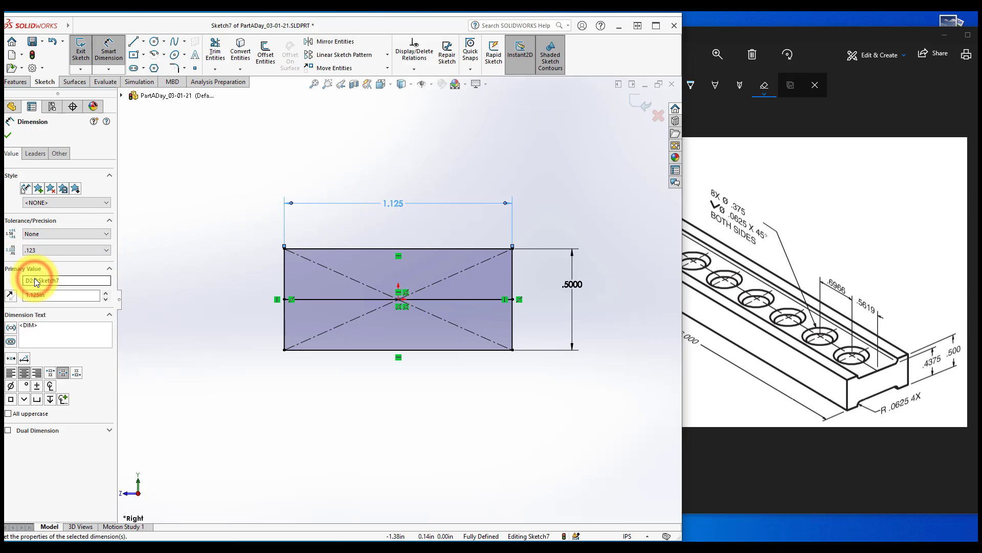
click(577, 286)
double_click(577, 285)
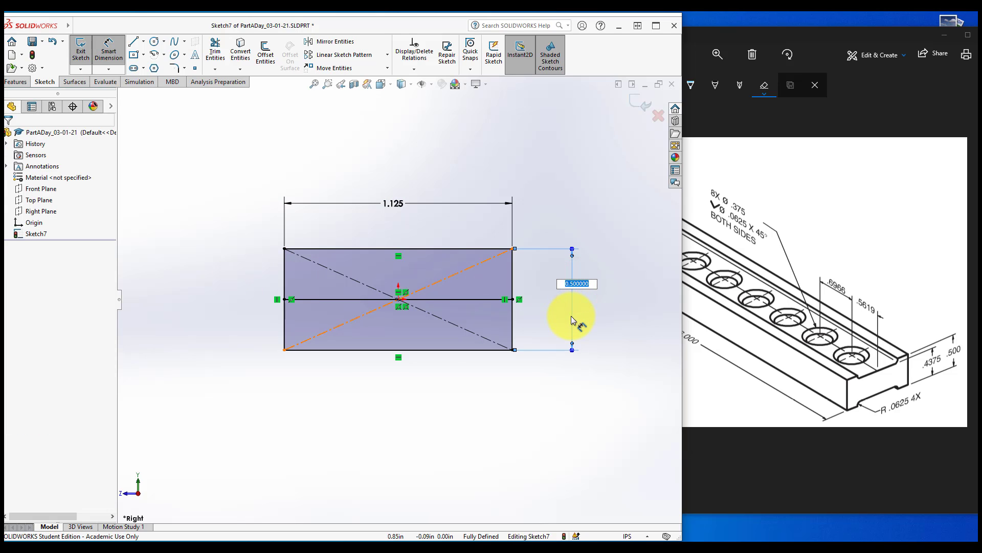
click(572, 318)
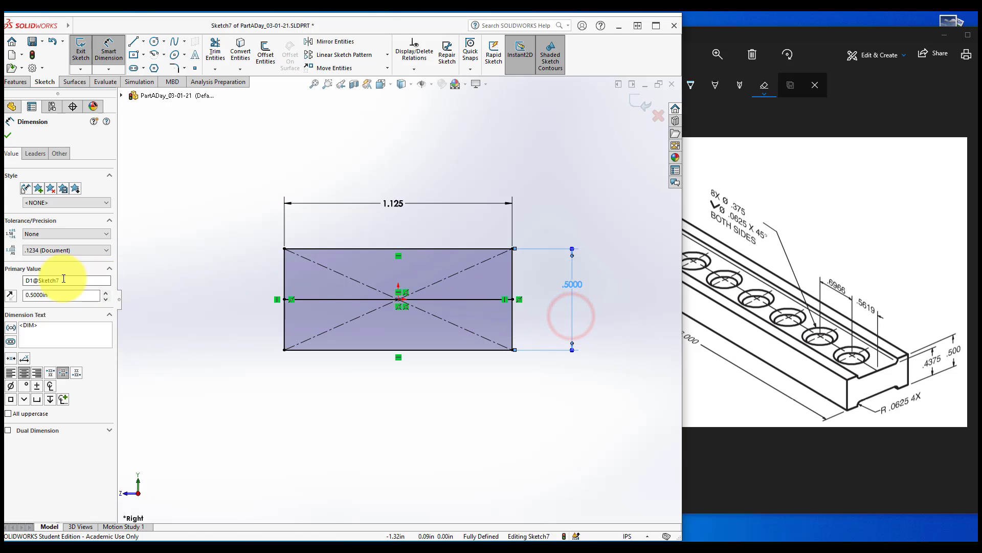
click(50, 249)
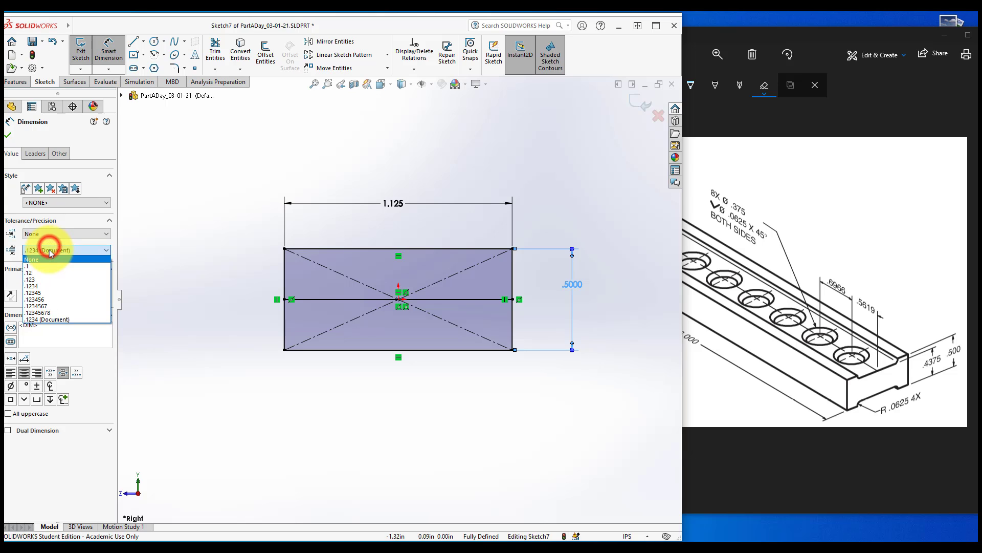
click(44, 278)
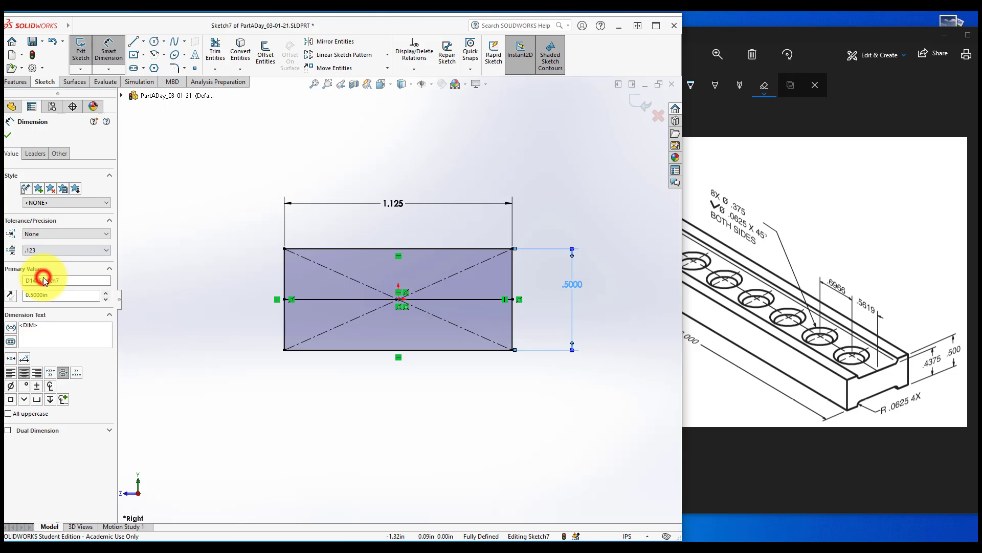
click(8, 134)
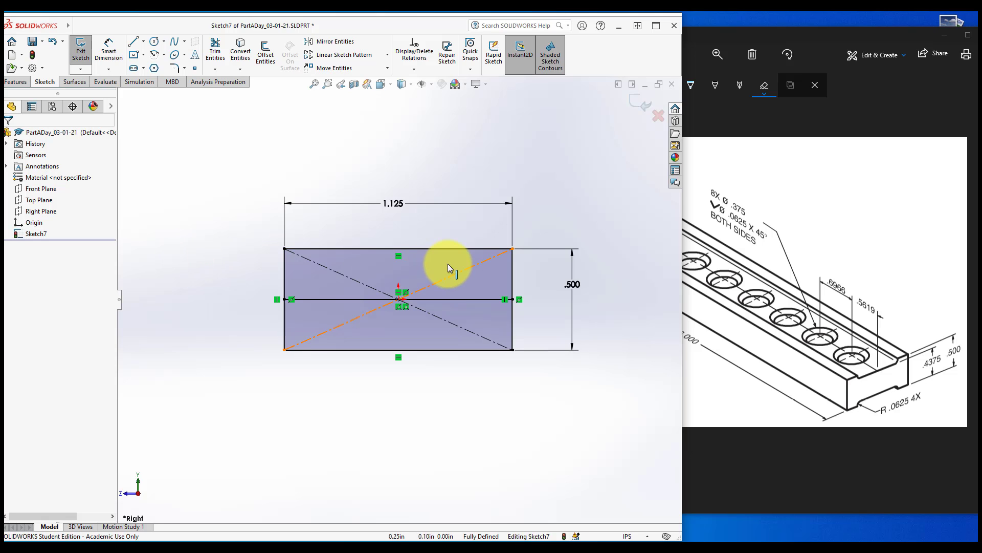
click(714, 375)
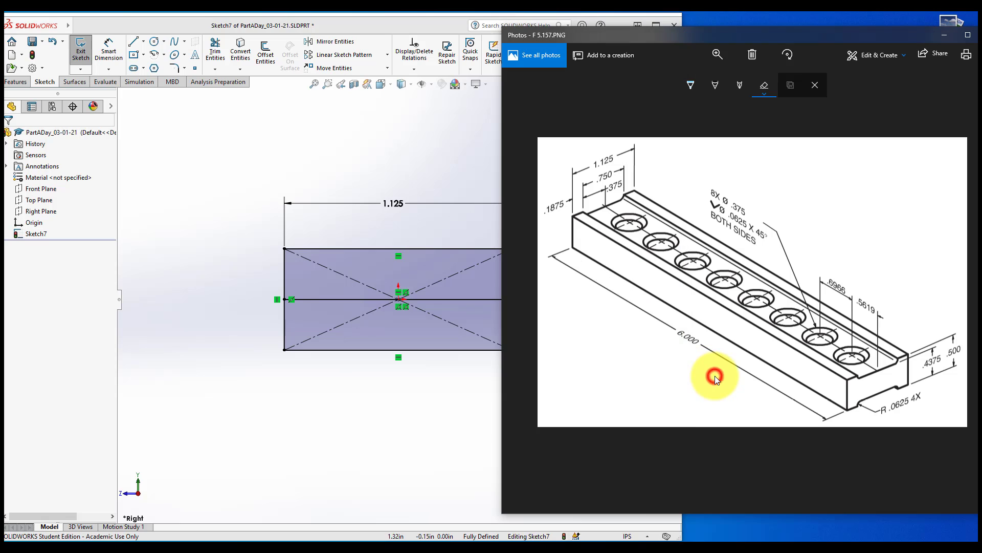
click(344, 393)
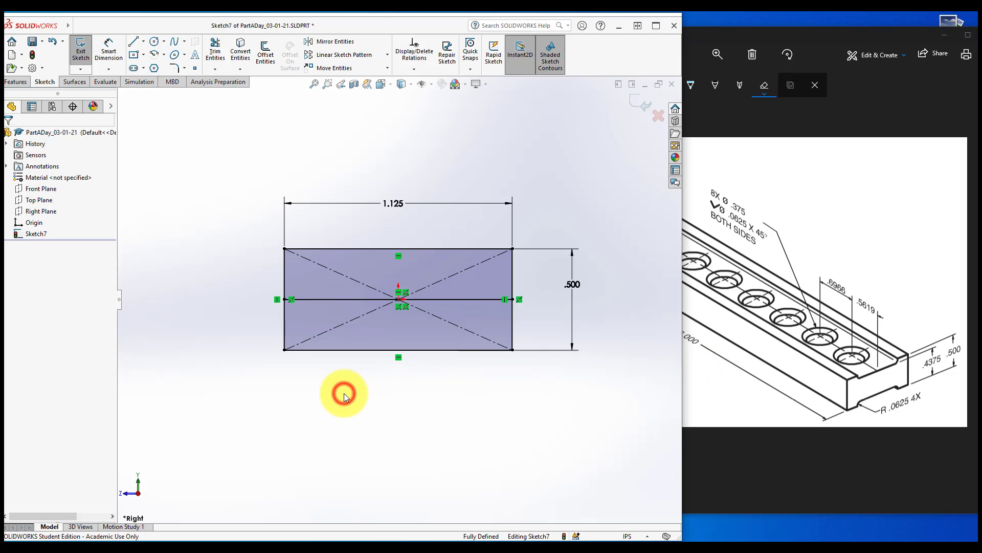
- Extrude only the upper half of the end profile as a blind 6 in boss in the reversed direction
click(15, 82)
click(84, 55)
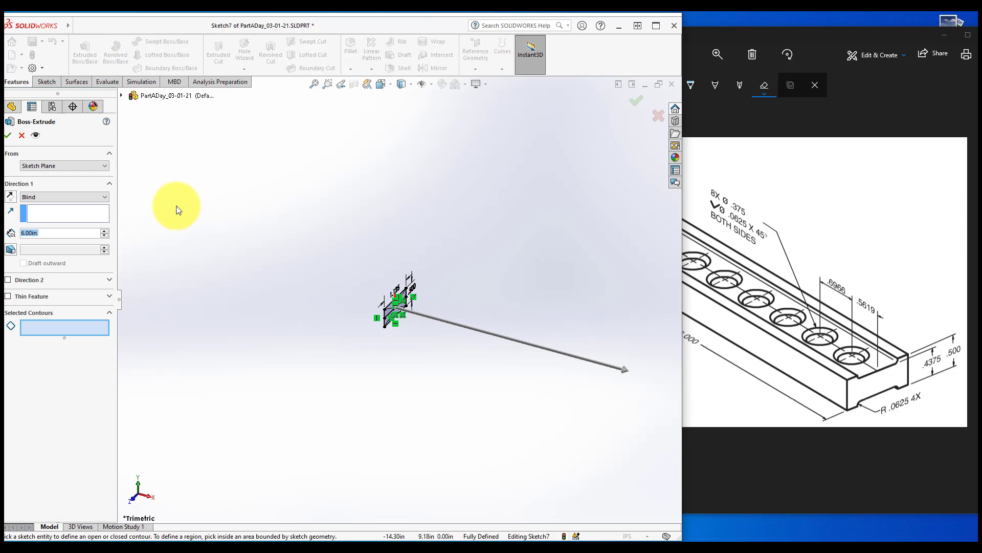
click(11, 196)
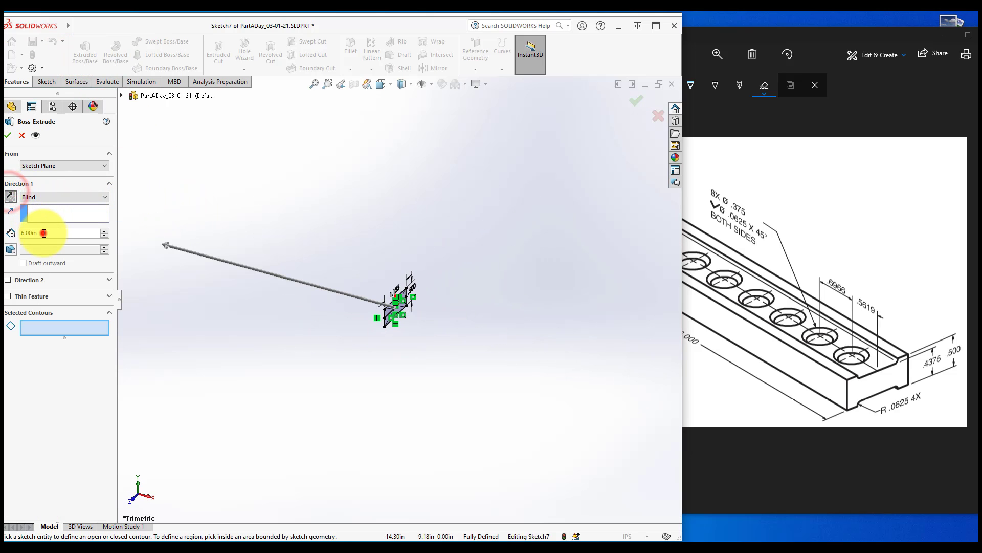
drag(44, 232, 18, 231)
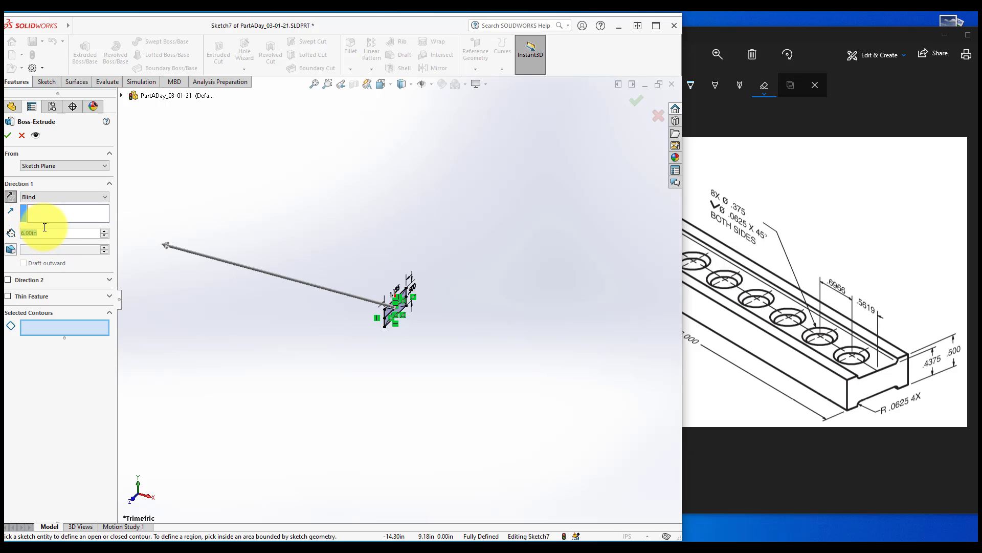
scroll(44, 227, down, 8)
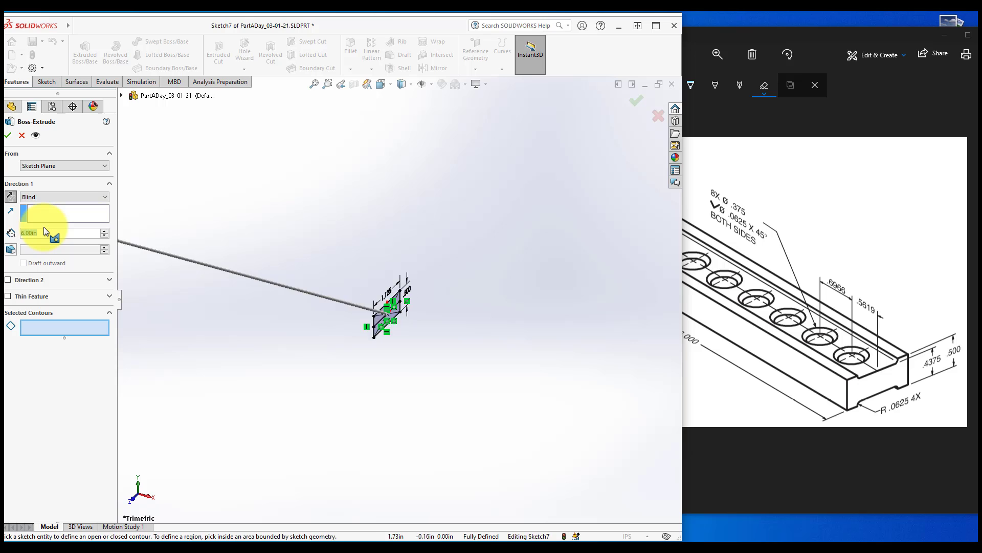
click(268, 318)
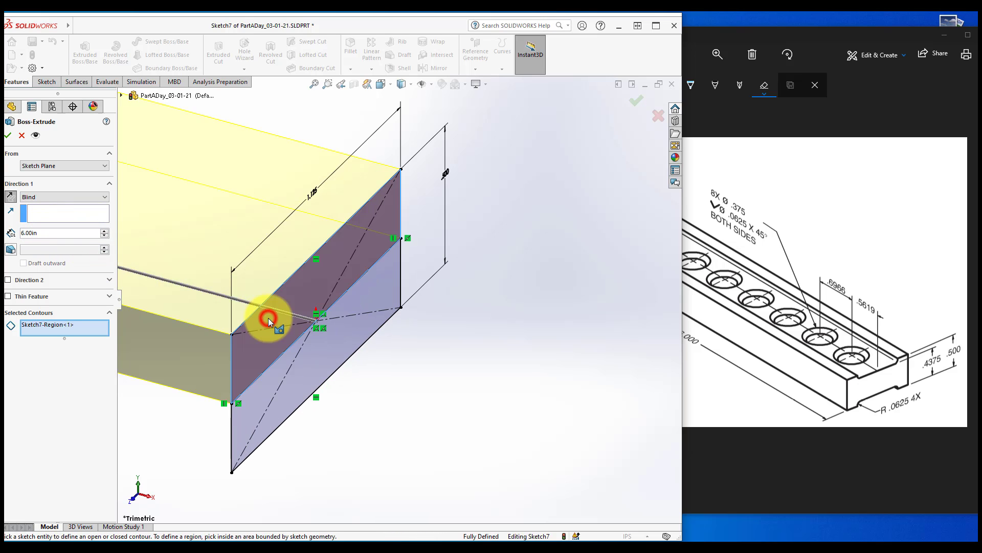
click(8, 136)
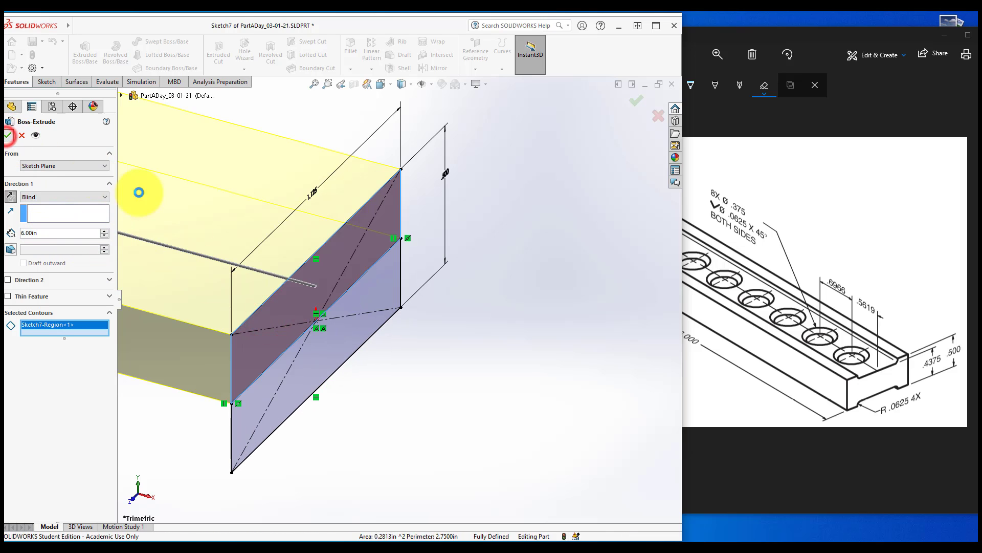
scroll(501, 348, up, 8)
middle_drag(502, 348, 476, 358)
scroll(501, 348, down, 3)
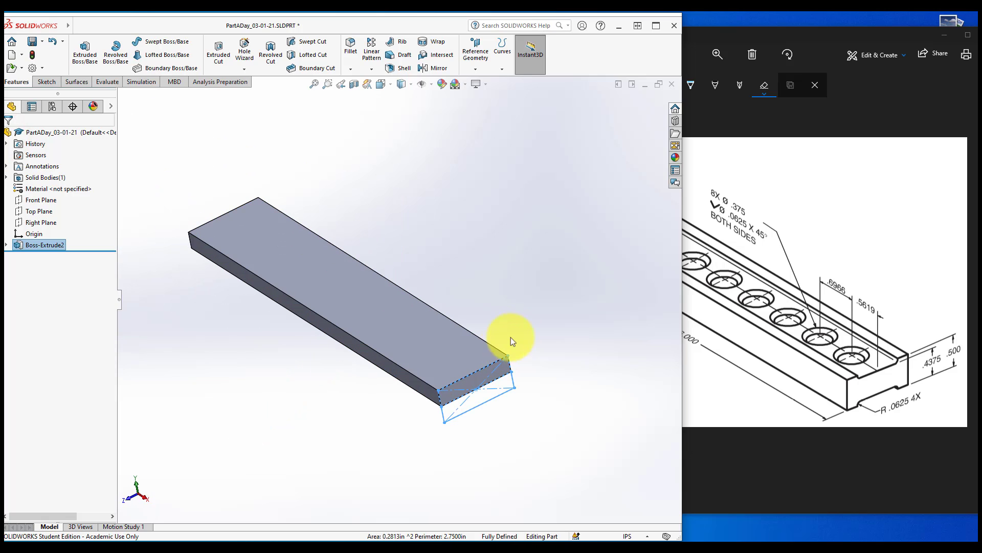
- Consult the full reference drawing and start a new sketch on the bar's end face
click(755, 35)
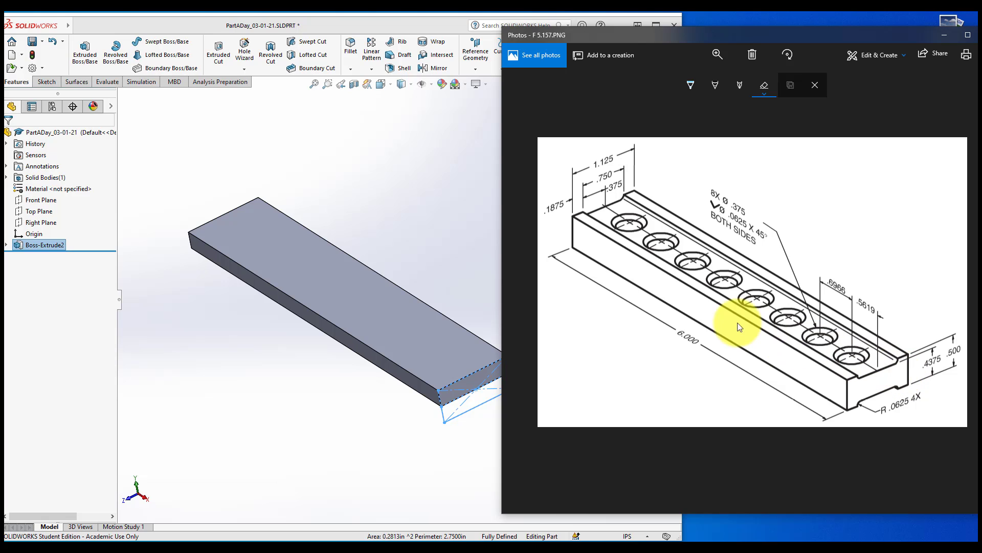
click(462, 237)
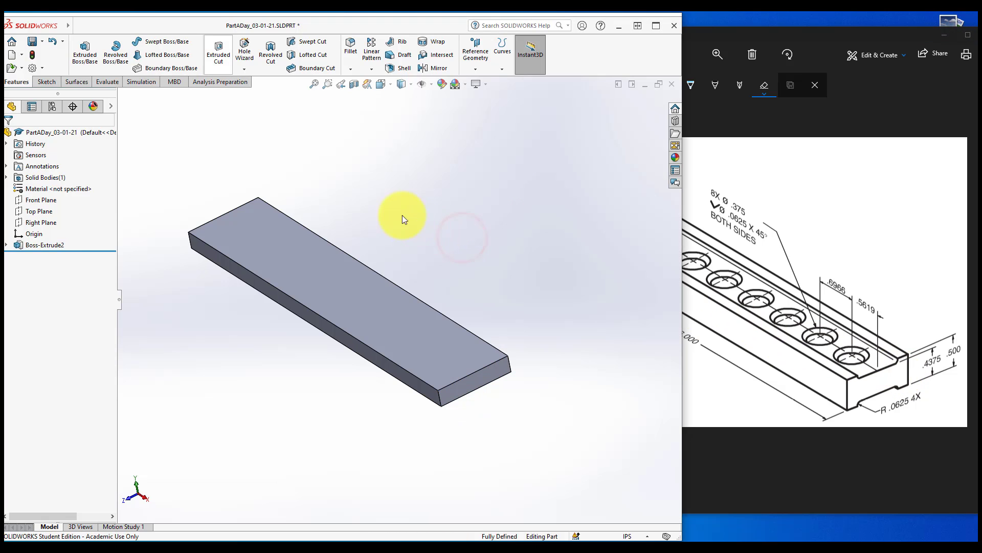
click(45, 82)
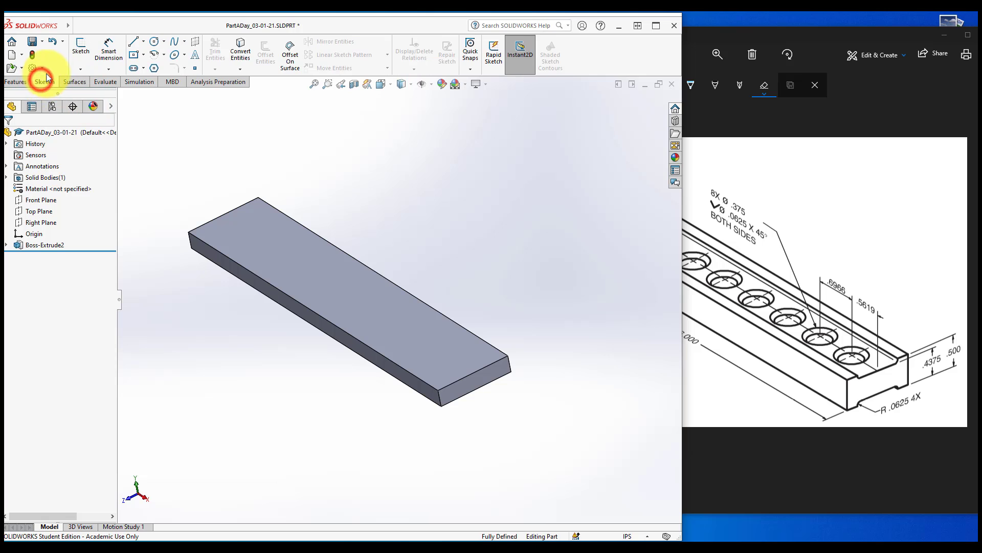
click(77, 47)
click(489, 371)
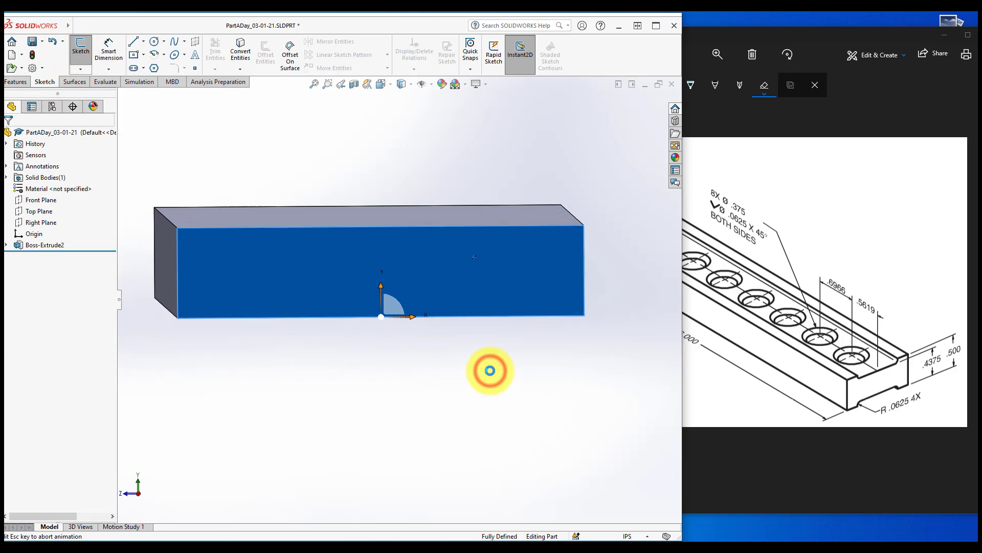
- Draw a horizontal construction centerline of infinite length through the origin along the face's lower edge
click(138, 42)
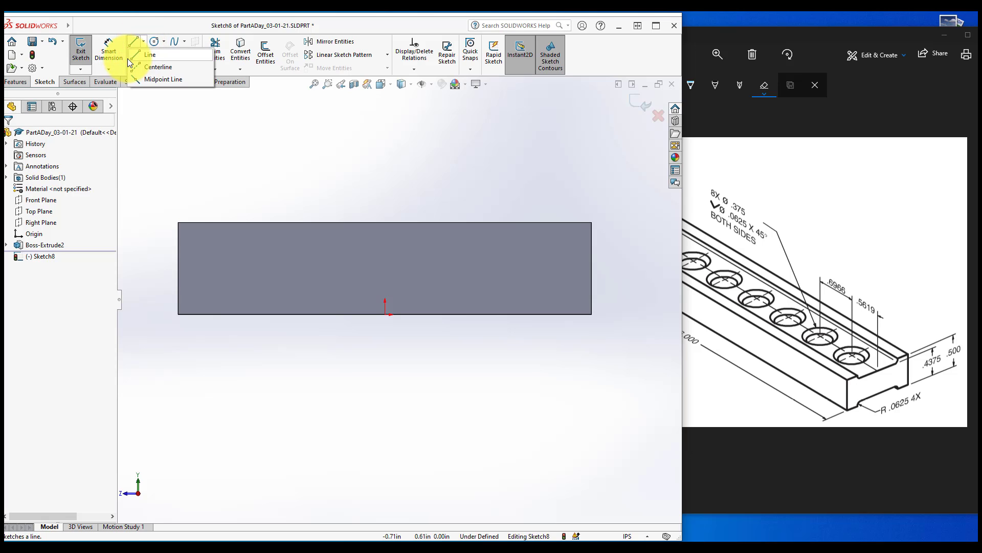
click(145, 66)
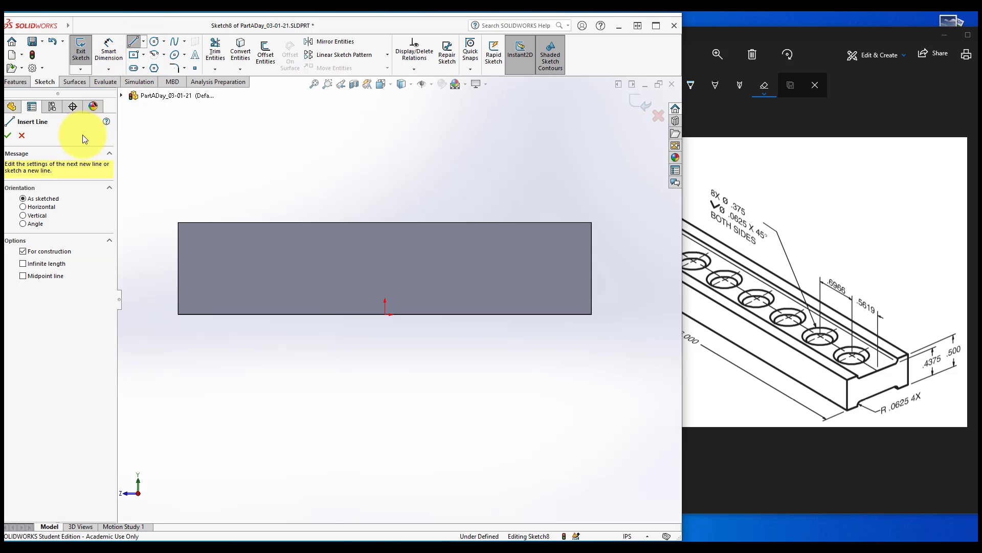
click(23, 206)
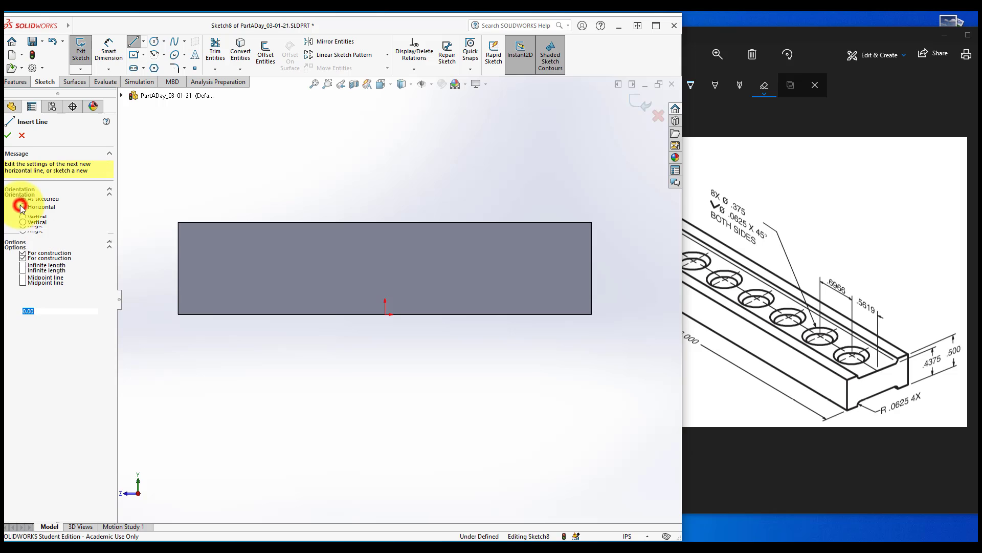
click(23, 271)
click(385, 313)
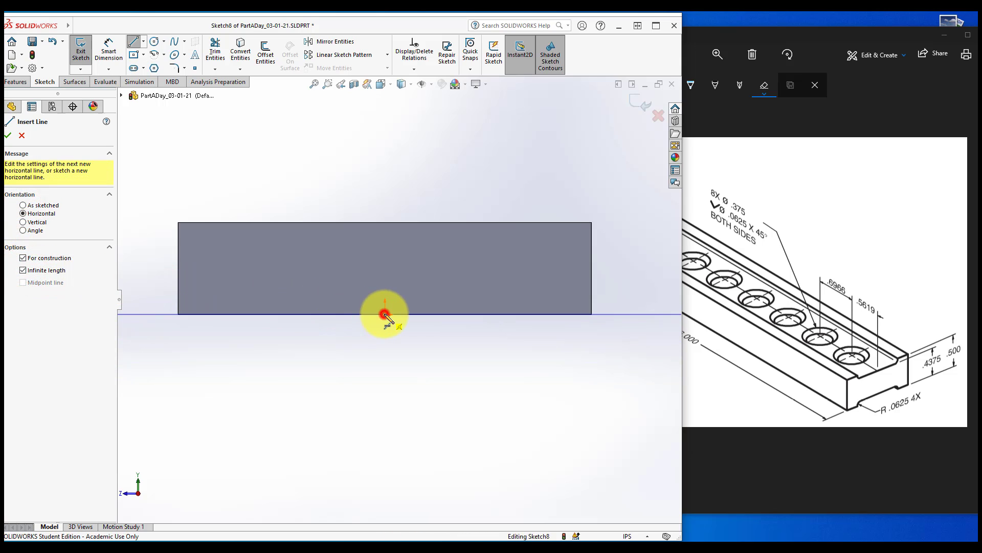
key(Escape)
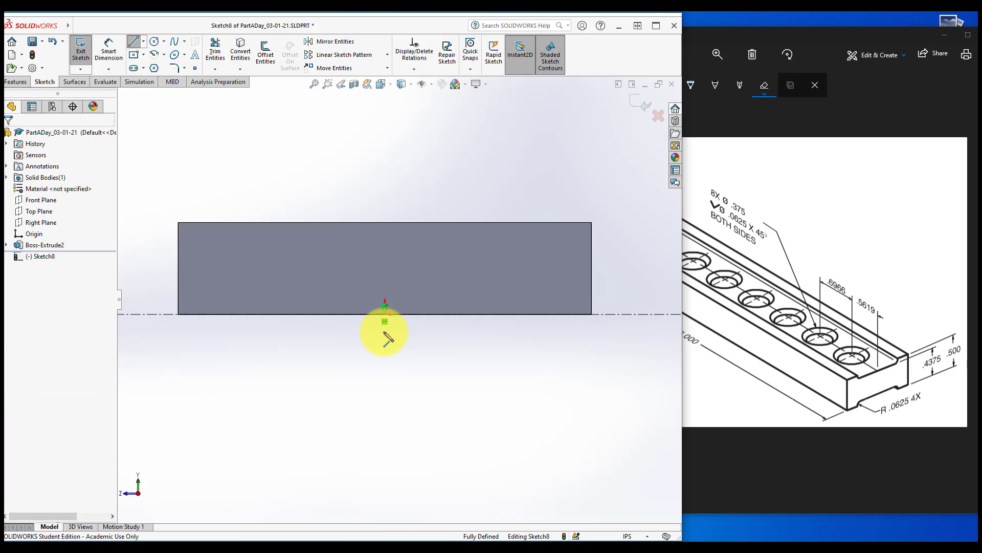
- Sketch a corner rectangle about 0.49 by 0.09 in within the upper part of the end face
scroll(384, 336, up, 3)
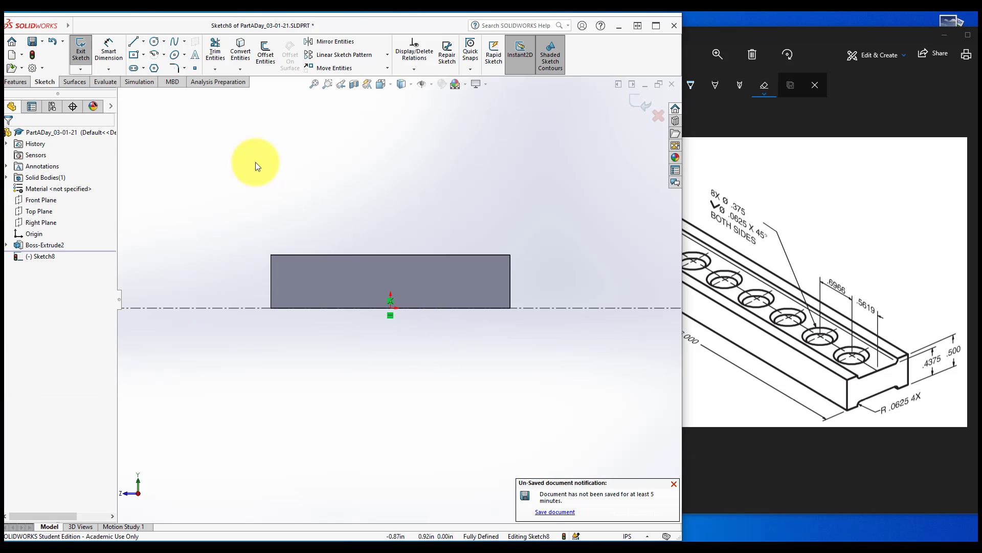
click(142, 53)
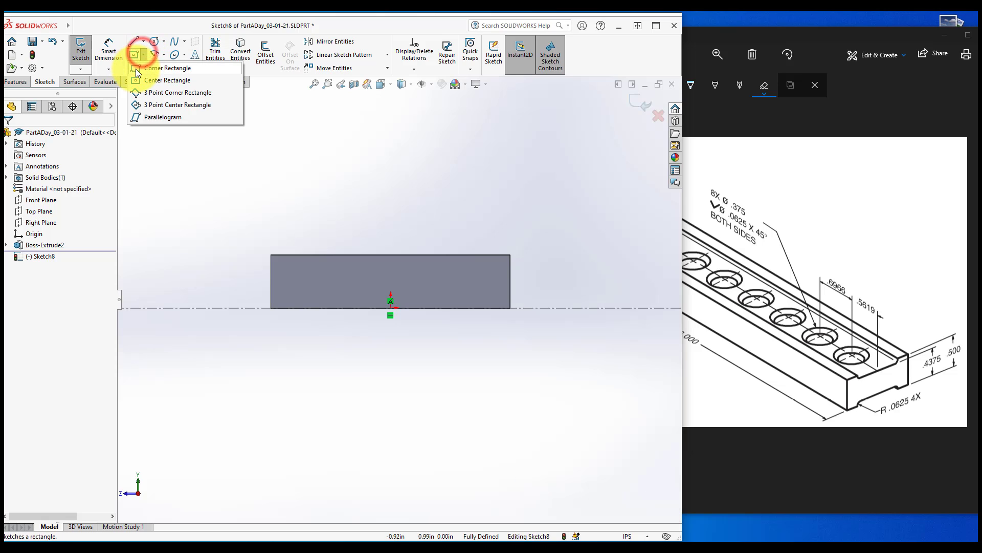
click(136, 68)
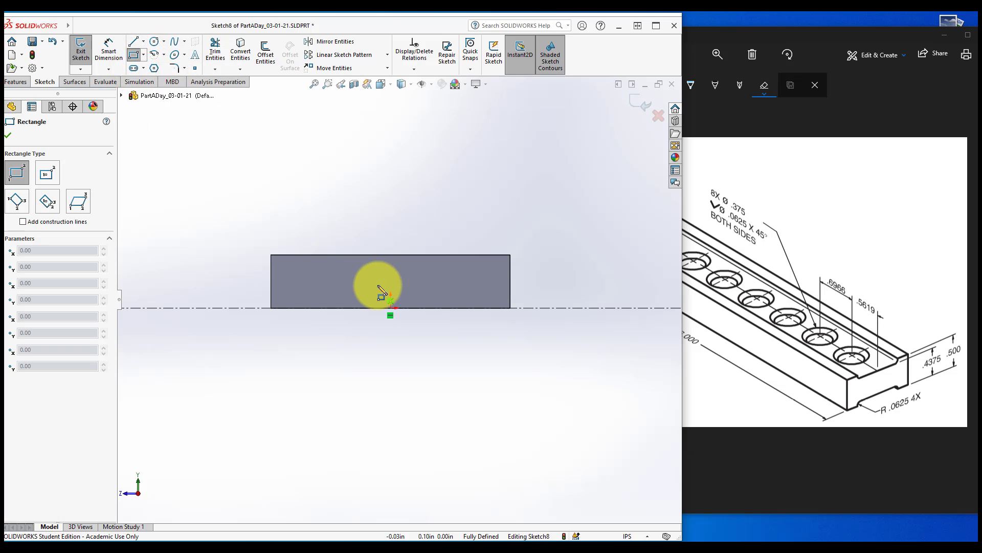
scroll(379, 287, down, 3)
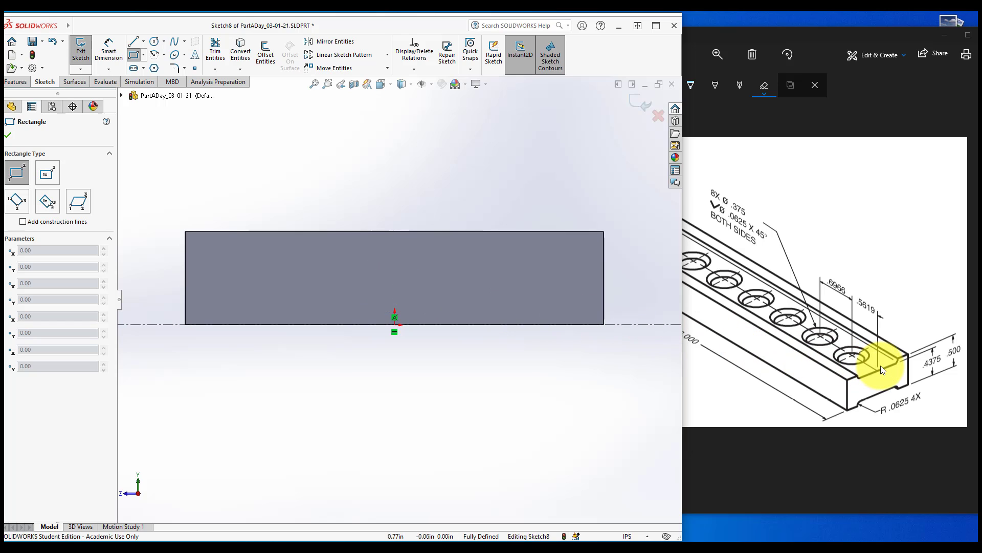
click(314, 245)
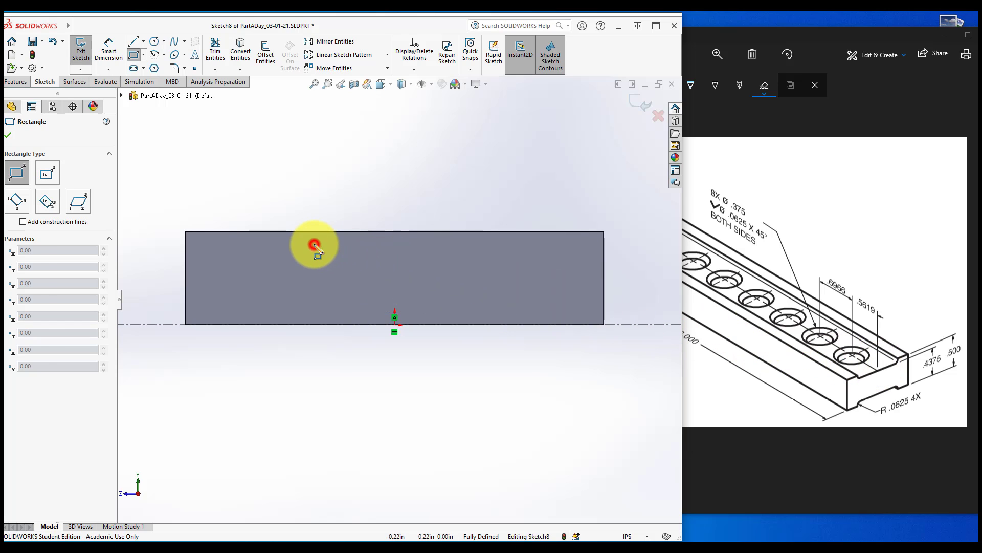
click(495, 279)
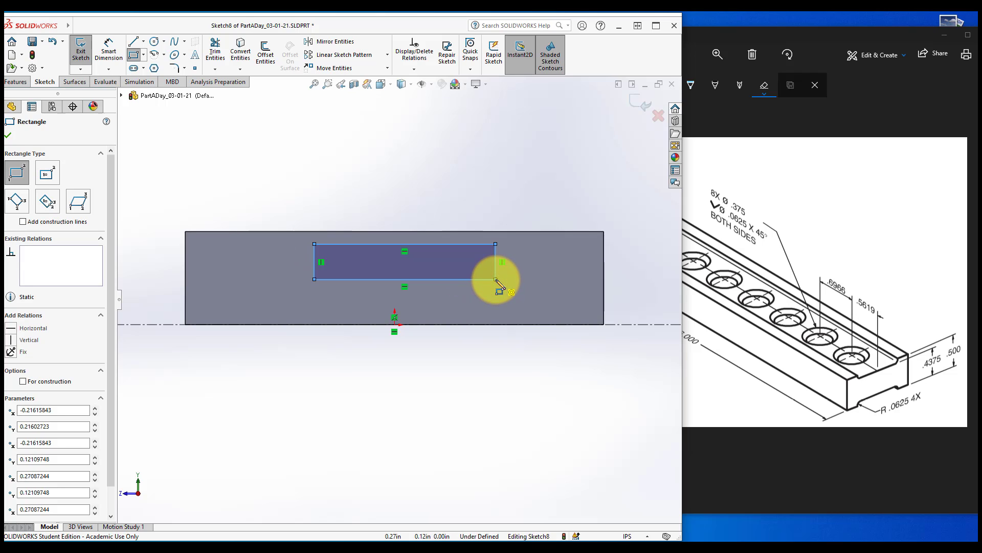
key(Escape)
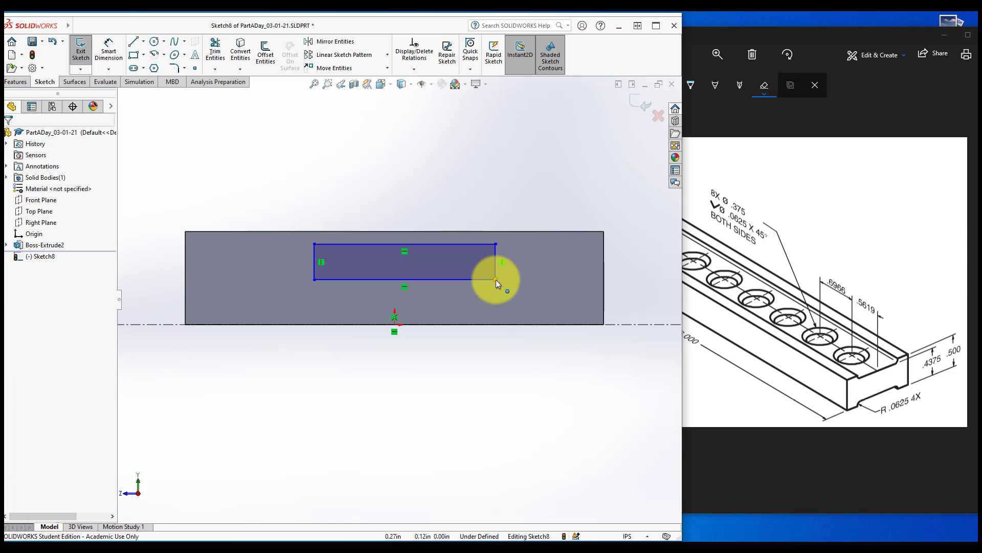
- Add a vertical relation between the midpoint of the rectangle's lower edge and the origin to center it
click(404, 278)
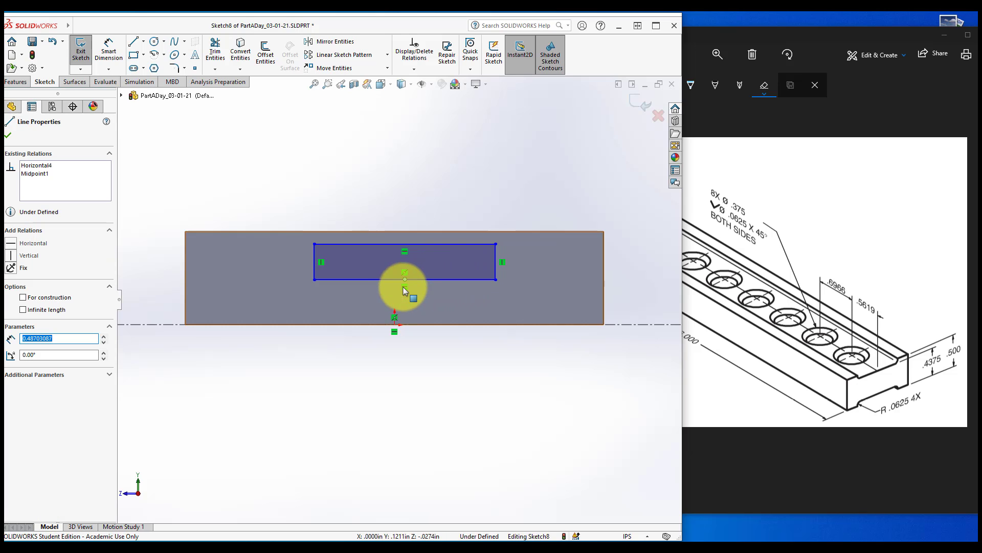
ctrl+click(394, 326)
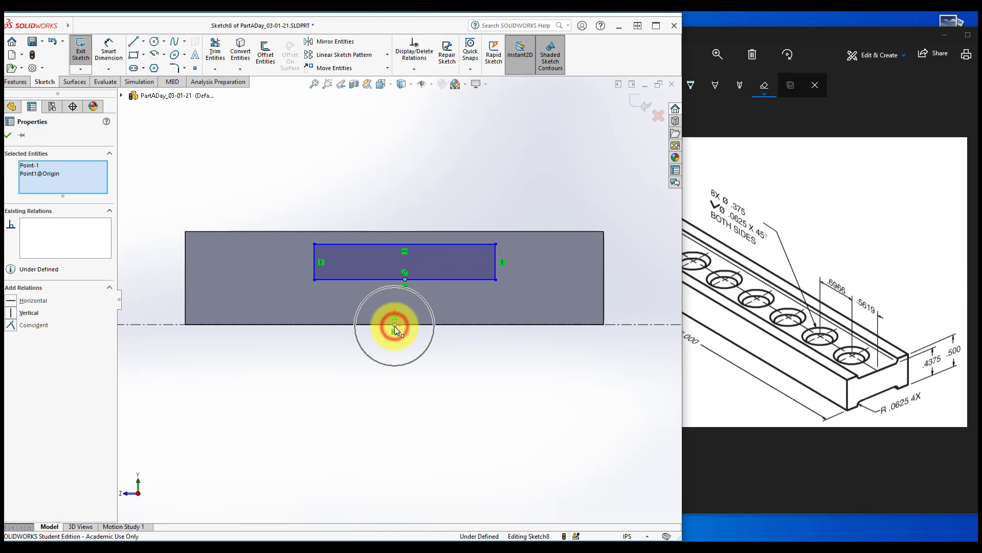
click(439, 281)
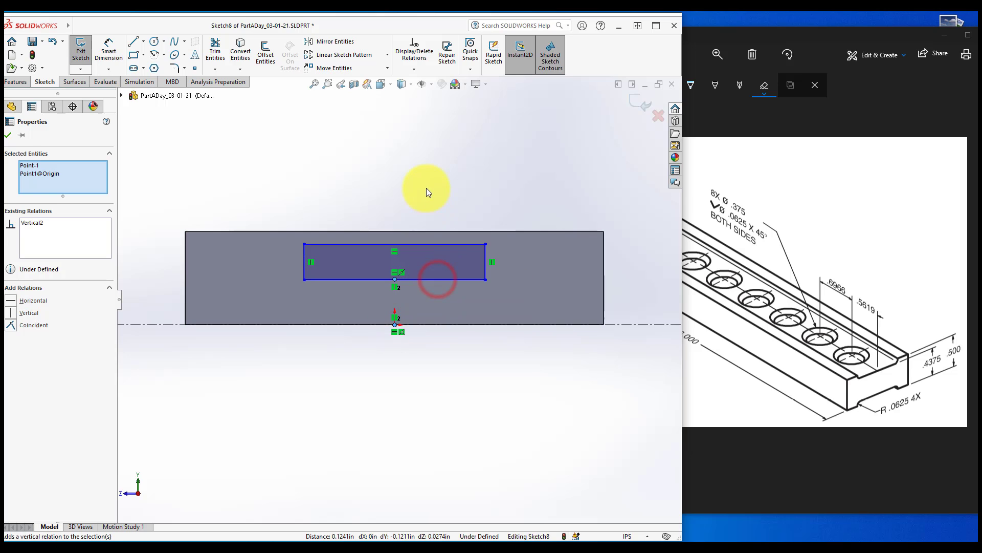
click(426, 189)
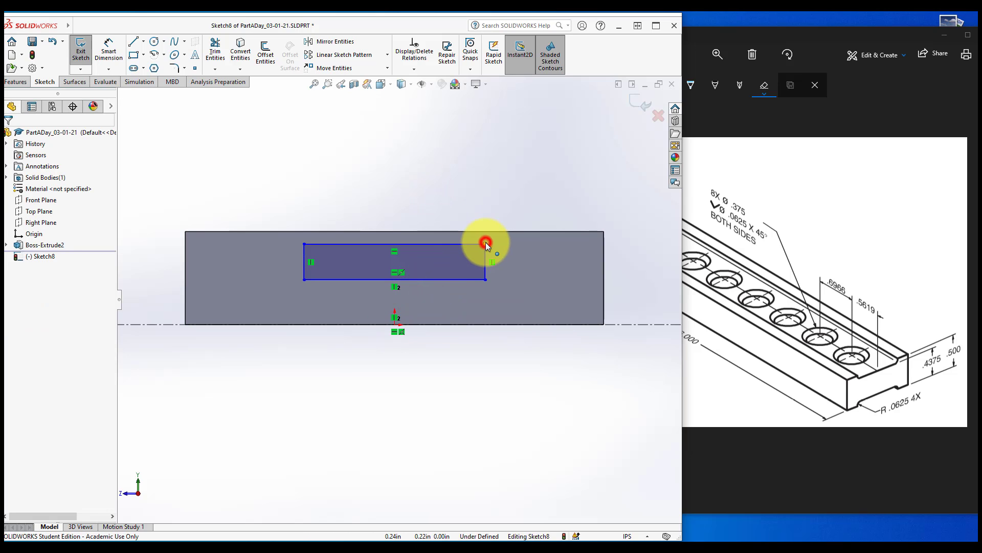
- Move the rectangle's upper corner onto the upper edge of the end face so that they are coincident
drag(486, 243, 440, 241)
click(450, 200)
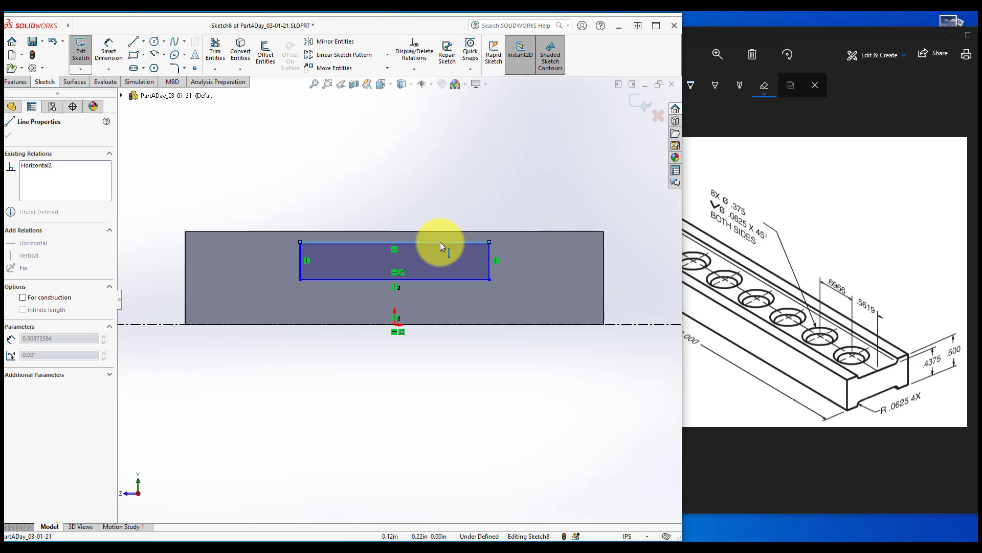
click(444, 185)
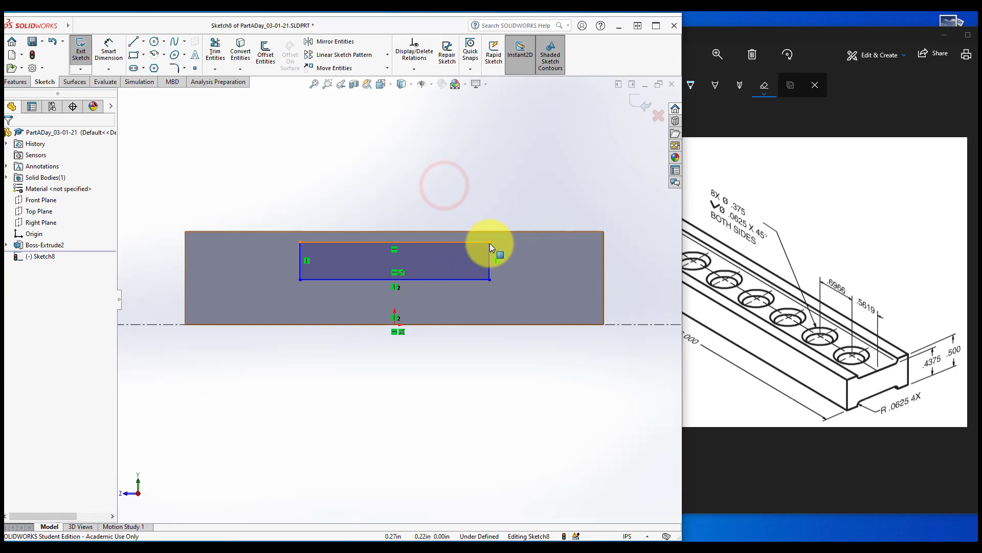
mouse_move(490, 243)
mouse_down()
mouse_move(485, 221)
mouse_move(484, 231)
mouse_up()
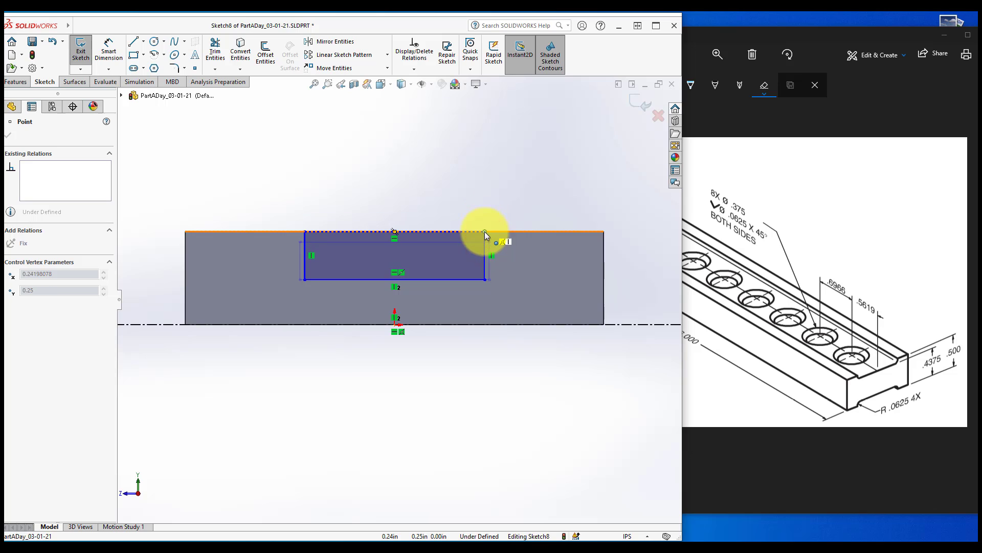
click(394, 192)
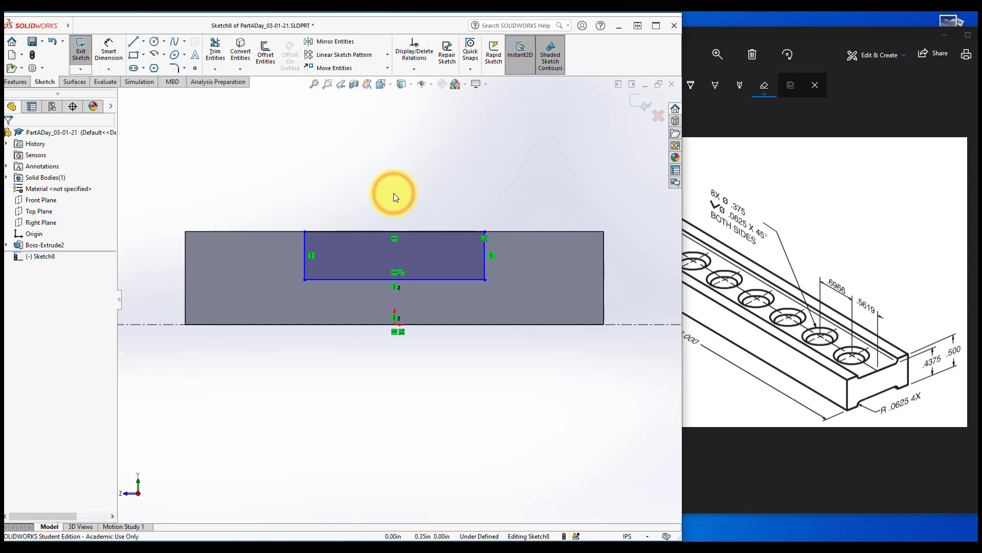
- Dimension the groove rectangle's lower edge and set its width to .750 in
click(726, 31)
click(357, 160)
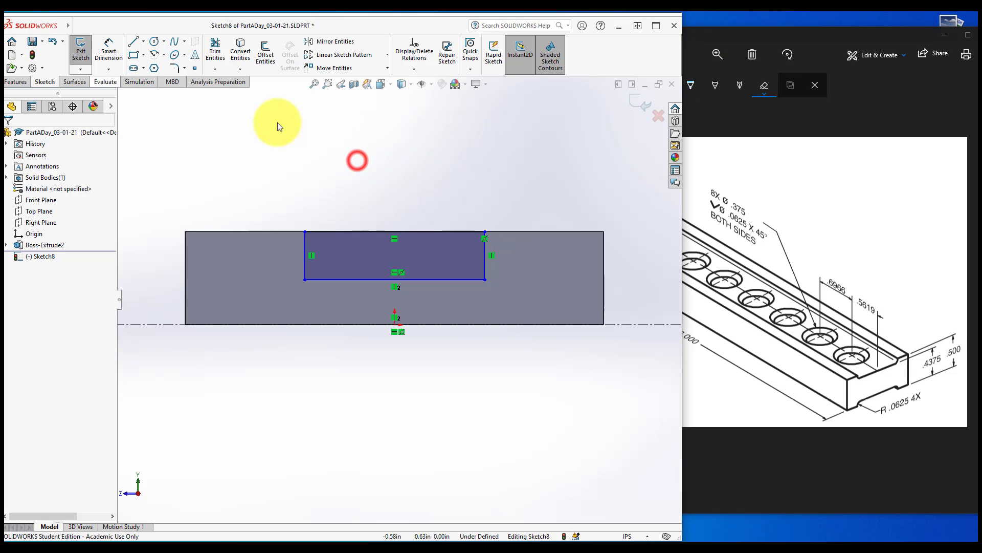
click(108, 49)
click(434, 279)
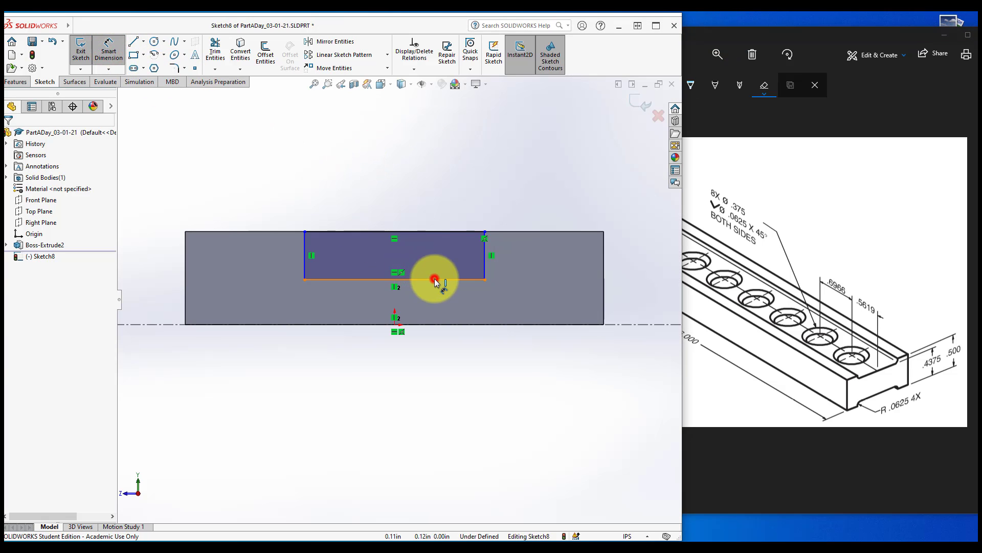
click(405, 154)
text(.7)
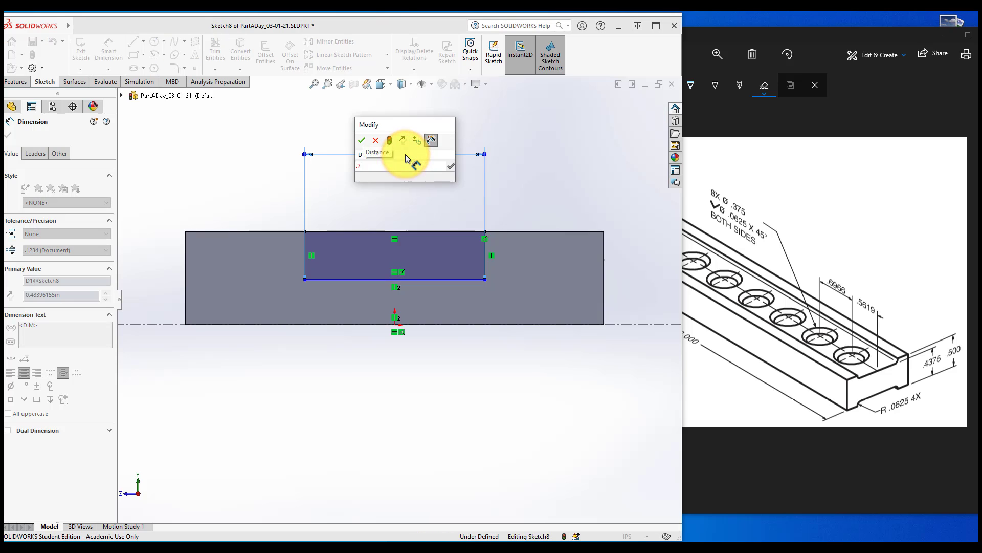
text(50)
key(Return)
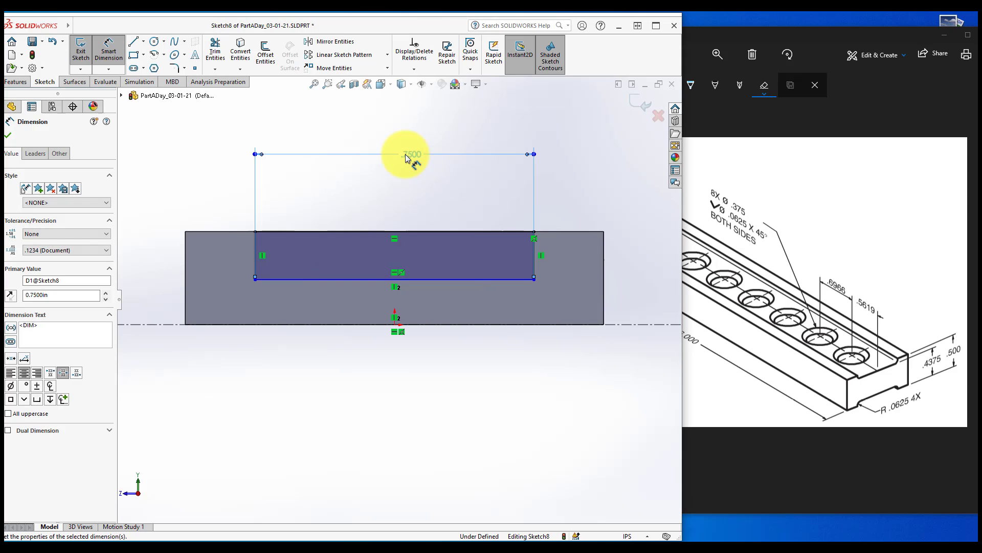
- Set the display precision of the groove's width dimension to three decimal places
click(28, 249)
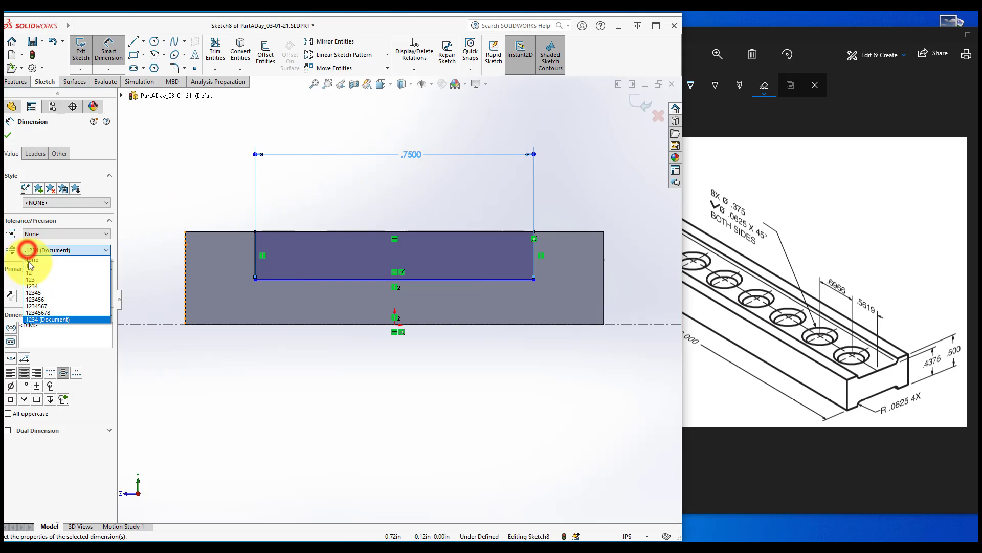
click(31, 282)
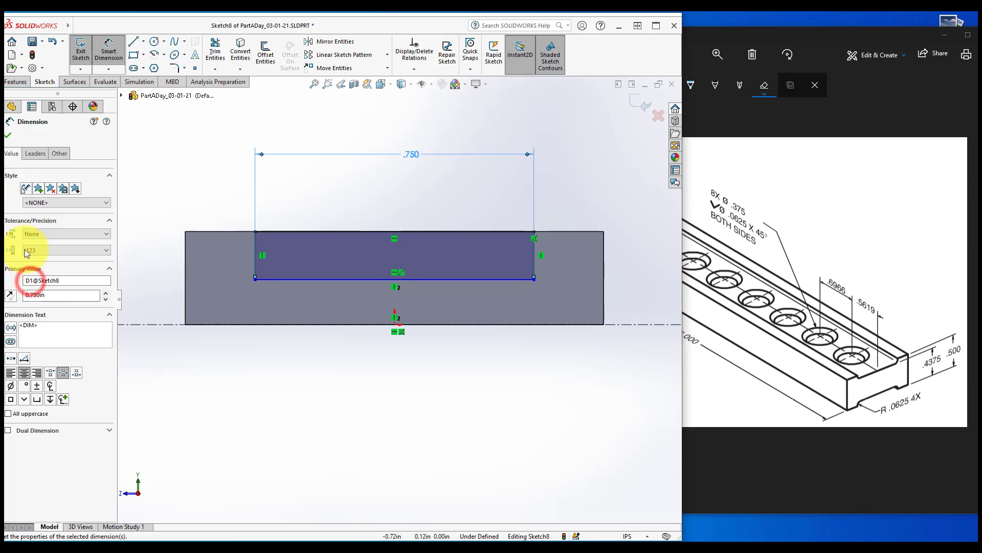
click(7, 135)
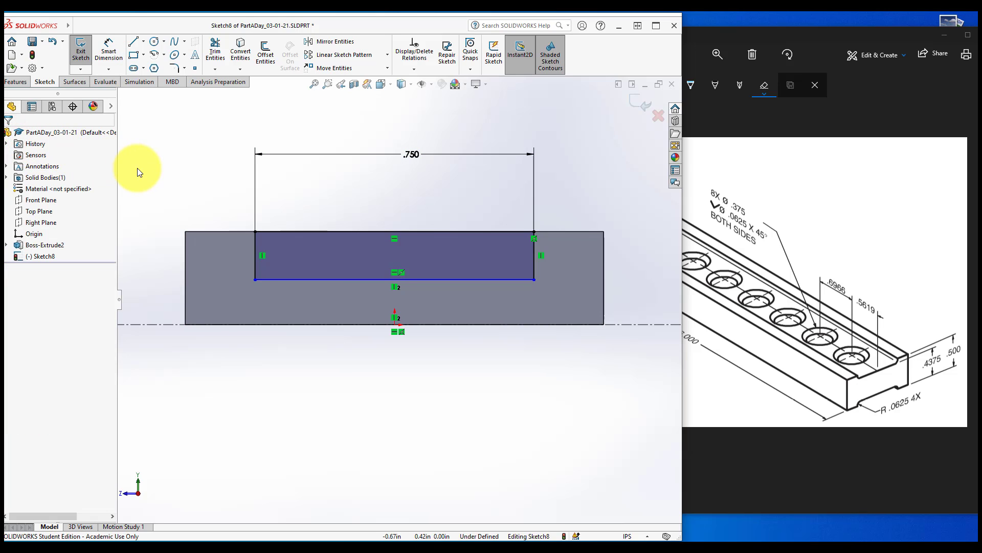
- Add a doubled dimension from the groove rectangle's lower edge to the horizontal centerline and set it to .4375 in
click(104, 49)
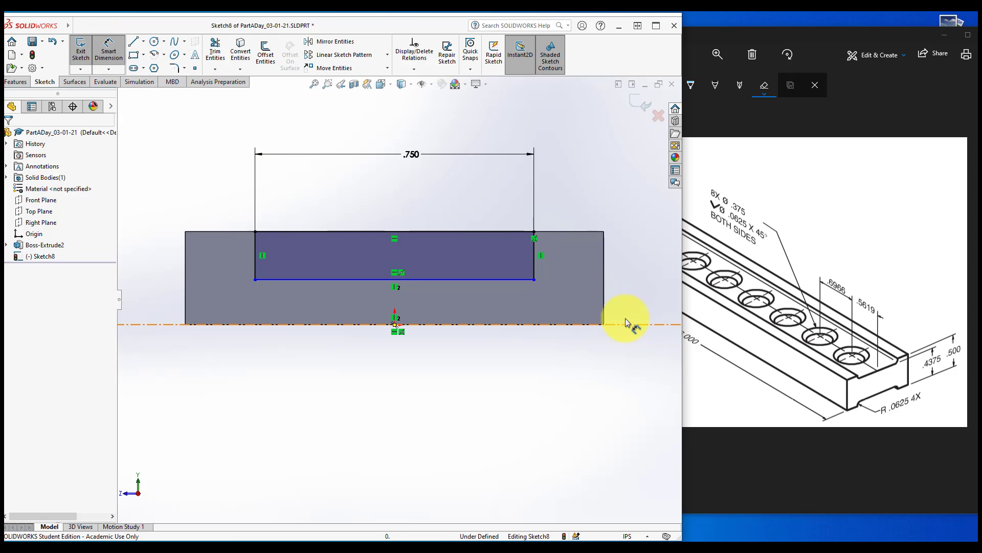
click(481, 284)
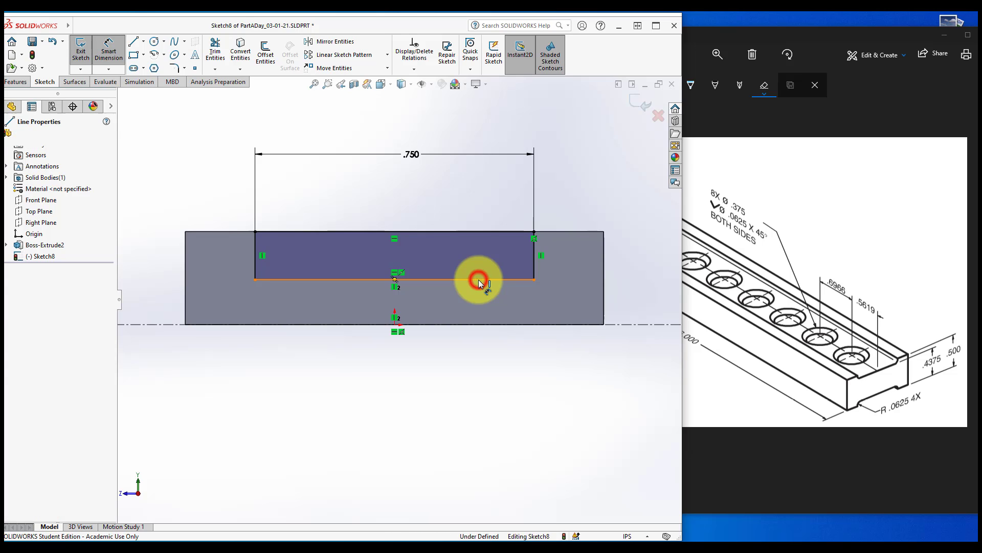
click(629, 325)
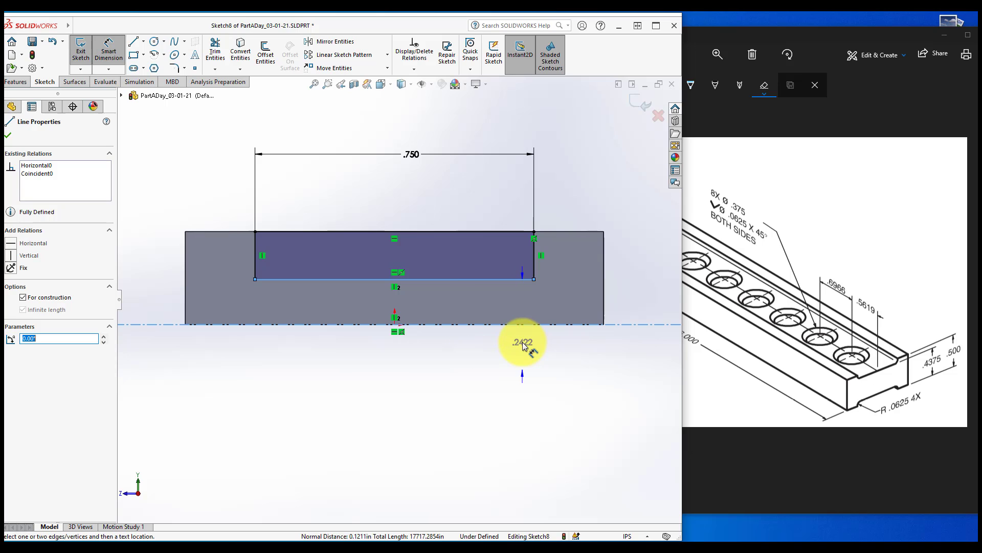
click(524, 344)
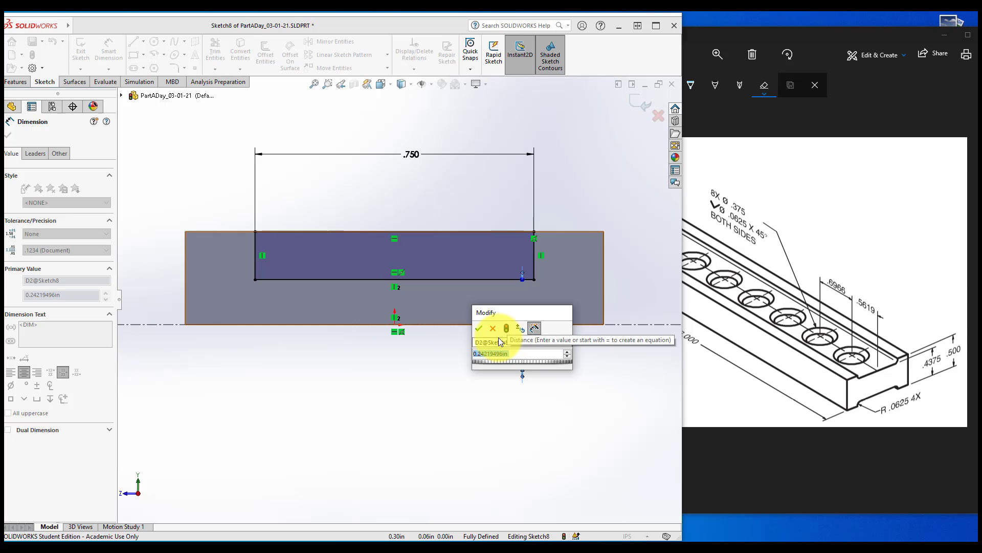
text(.437)
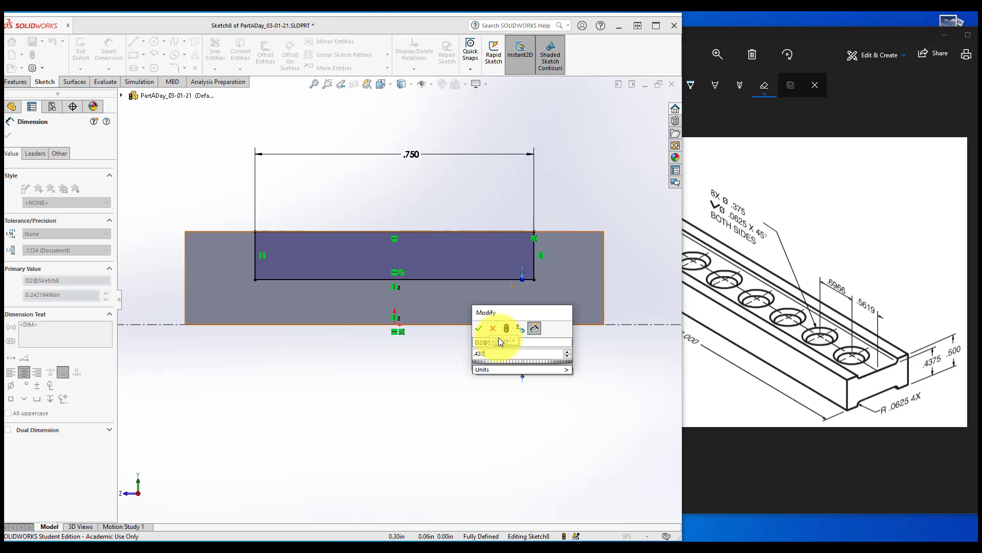
text(5)
key(Return)
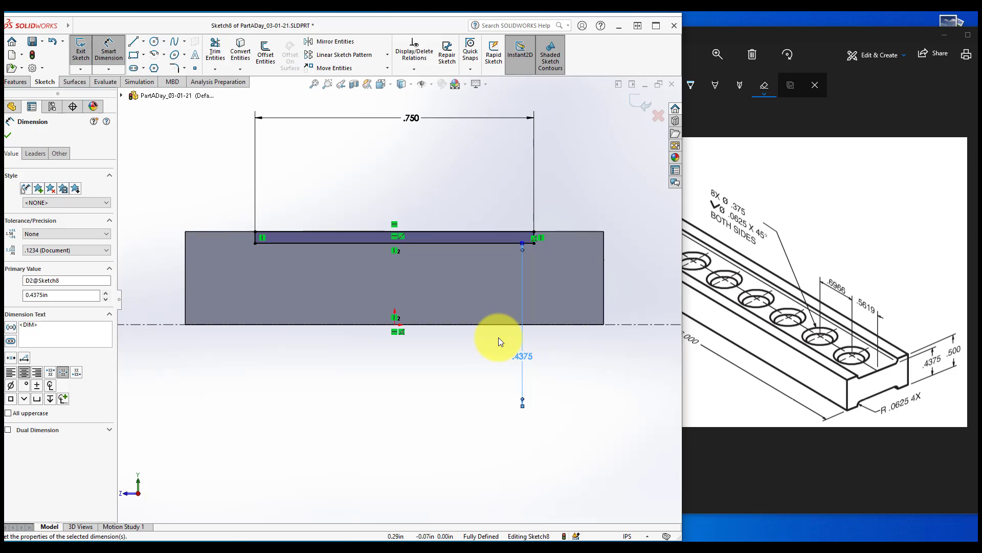
- Cut the groove profile along the full length of the bar with an Extruded Cut set to Through All
scroll(444, 353, up, 3)
middle_drag(418, 355, 416, 351)
scroll(416, 351, up, 3)
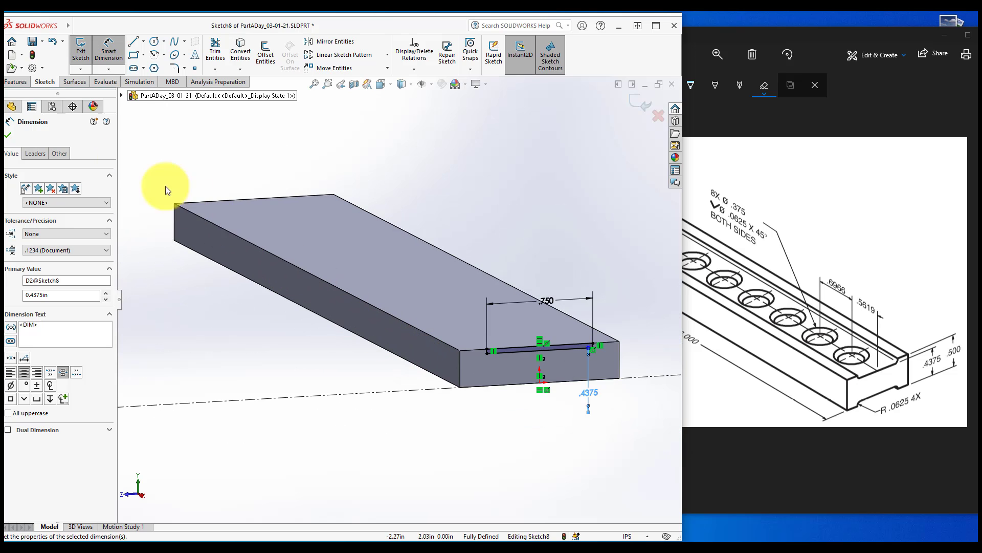
click(15, 83)
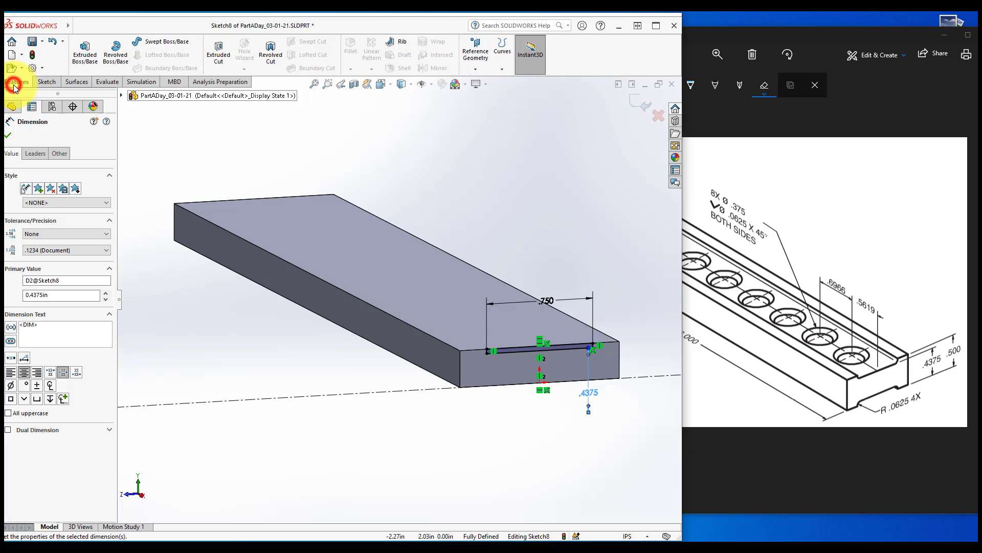
click(216, 57)
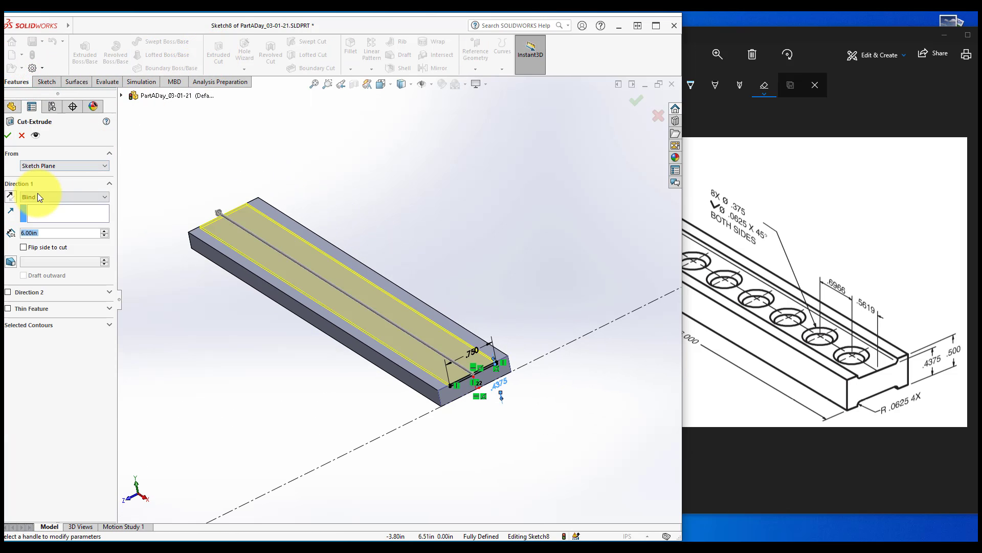
click(38, 197)
click(39, 209)
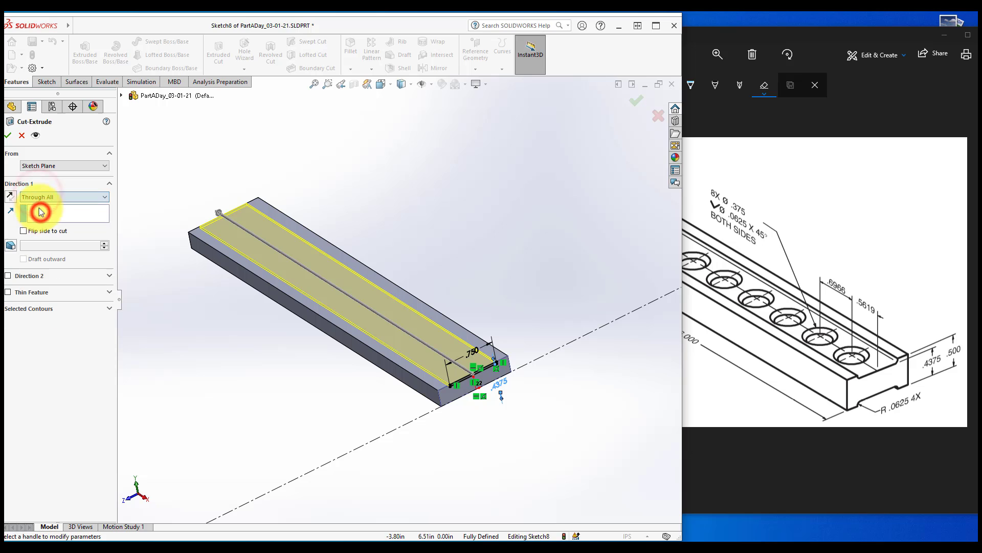
click(10, 135)
click(294, 380)
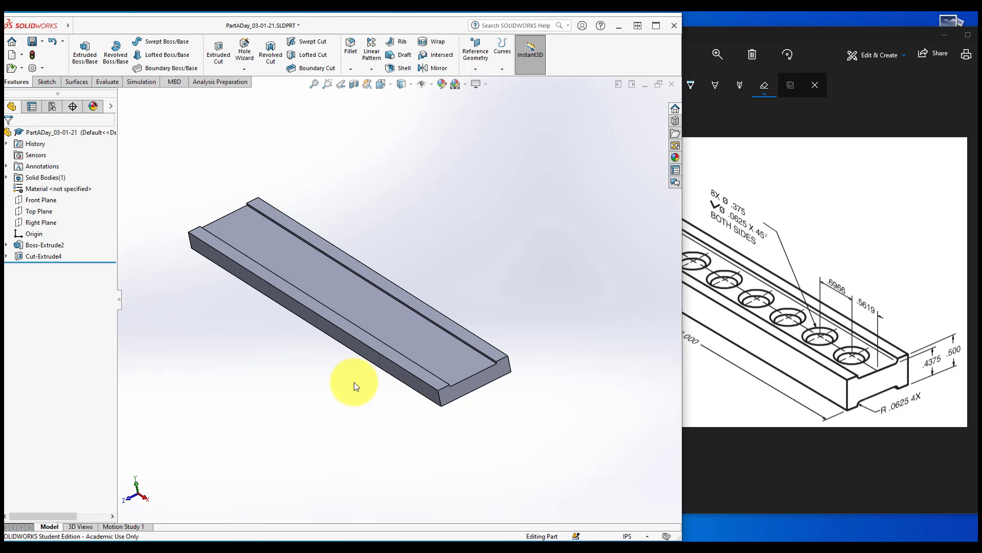
- Start a constant-radius Fillet of 0.0625 in and select the far inner bottom edge of the groove
scroll(443, 365, down, 5)
middle_drag(448, 363, 449, 364)
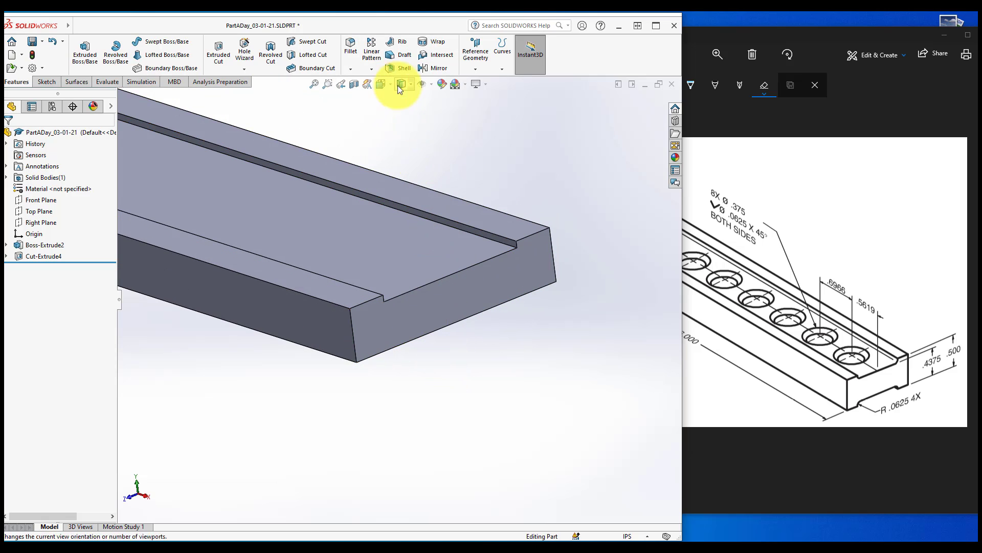
click(350, 45)
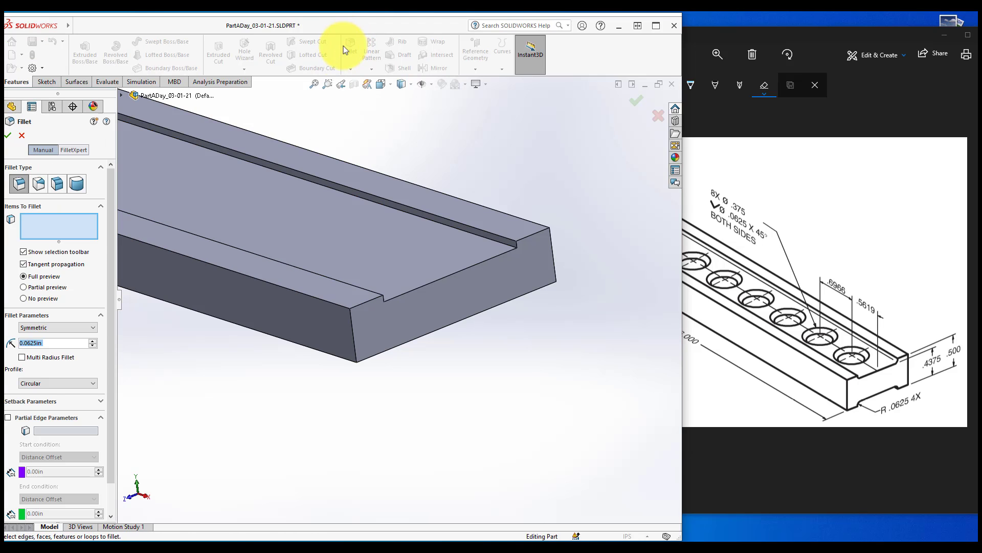
double_click(55, 343)
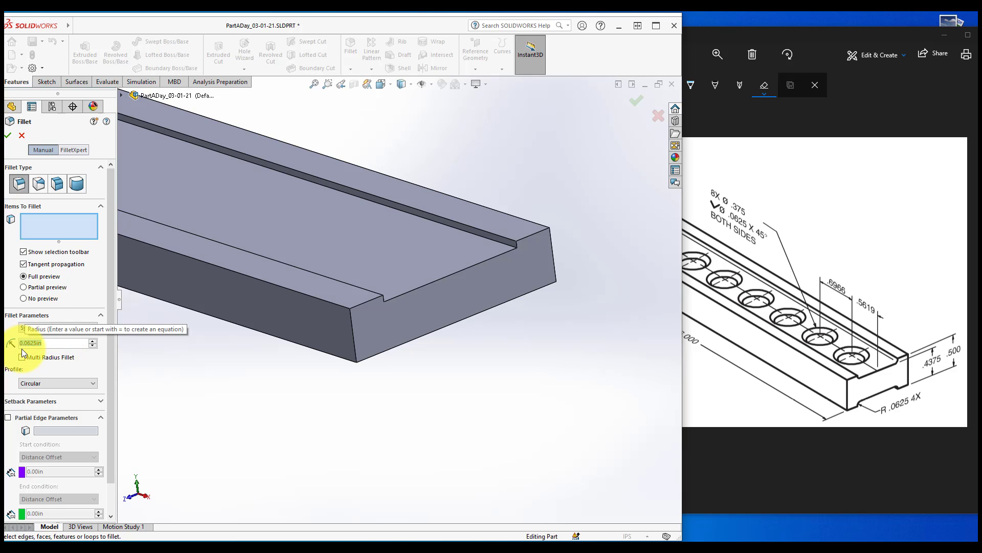
click(191, 378)
scroll(195, 376, down, 5)
scroll(205, 374, down, 2)
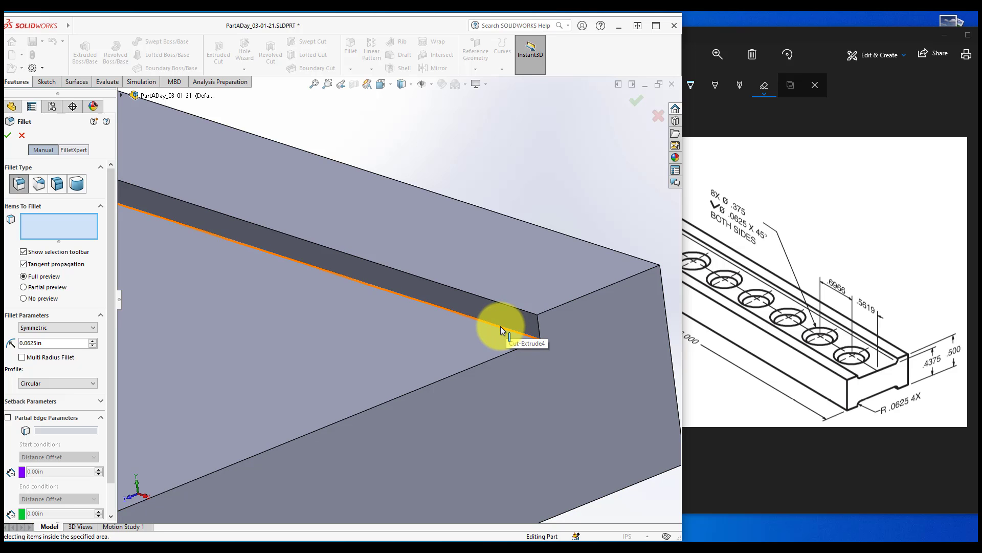
click(502, 330)
- Add the opposite inner bottom edge of the groove to the 0.0625 in fillet and apply it
scroll(502, 330, down, 3)
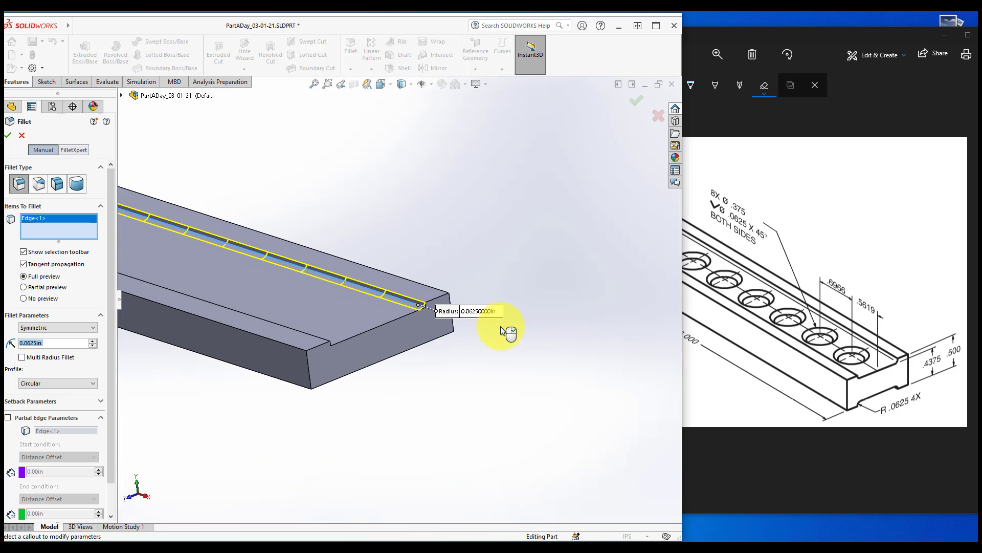
middle_drag(501, 327, 500, 327)
scroll(501, 327, up, 6)
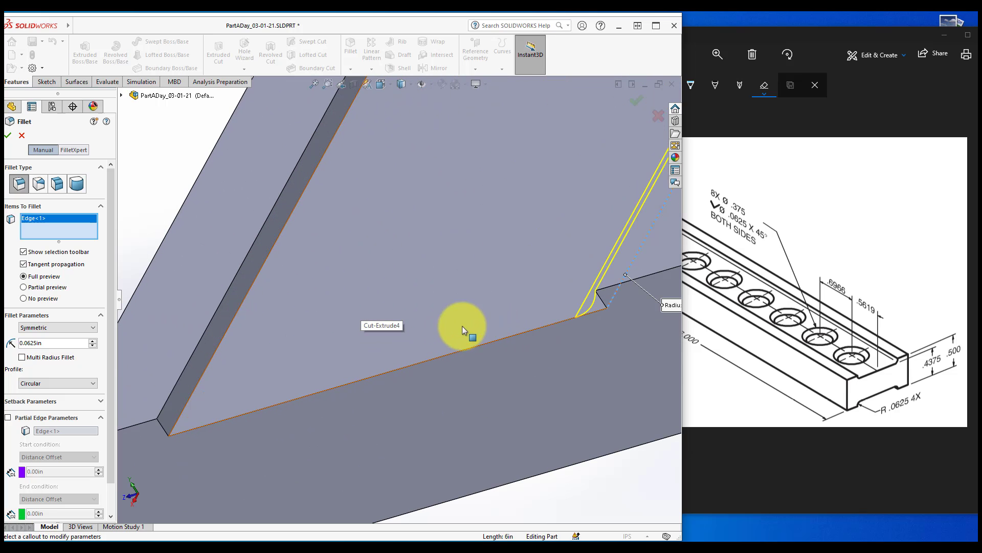
click(231, 324)
scroll(271, 348, down, 3)
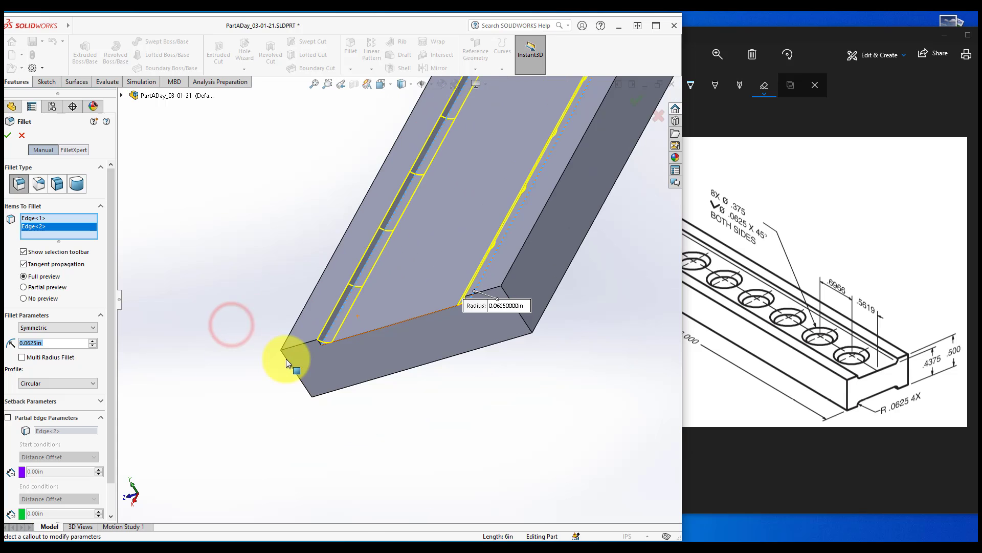
middle_drag(287, 358, 286, 357)
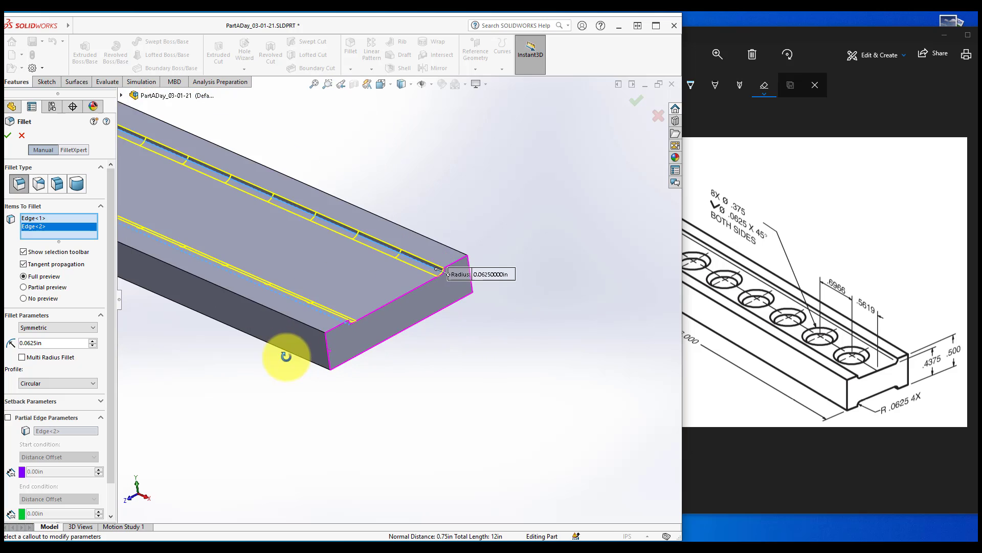
scroll(304, 268, up, 4)
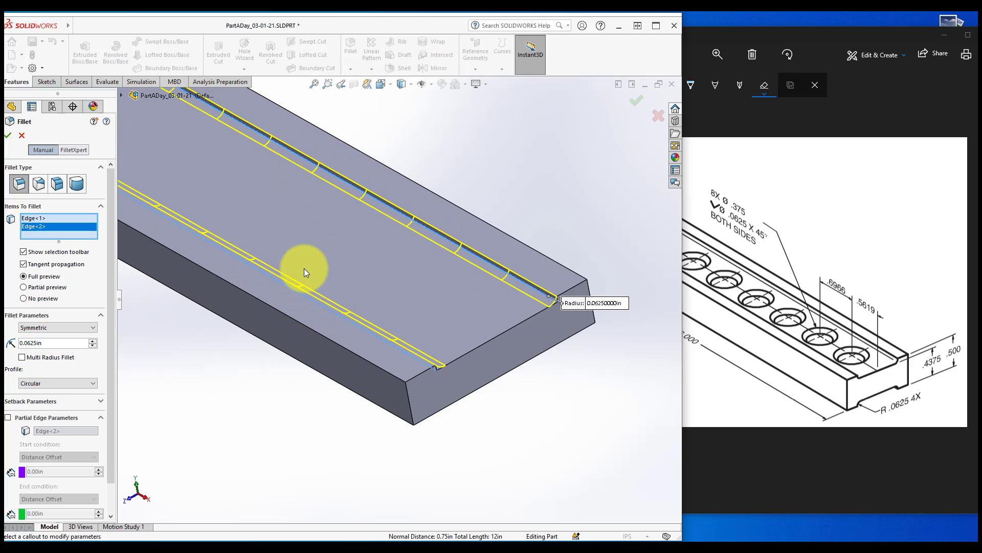
scroll(304, 268, down, 3)
middle_drag(256, 333, 244, 348)
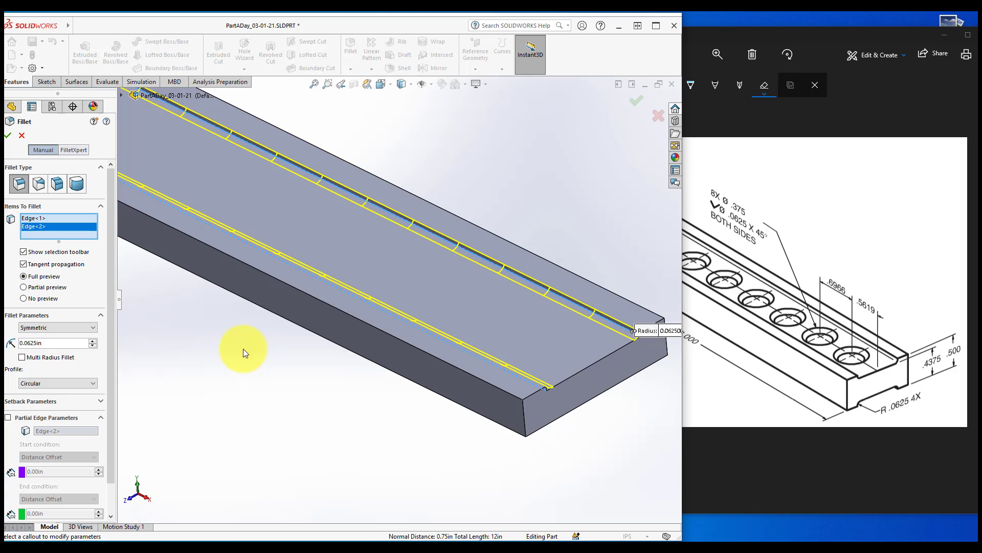
click(9, 136)
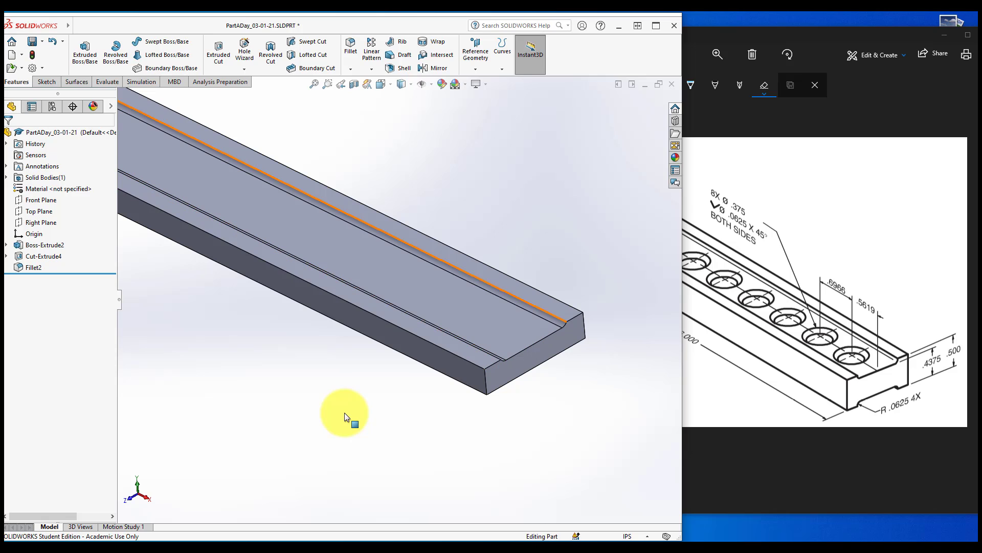
- Bring the whole reference drawing in Photos into view, examine the hole and chamfer callouts, and return to the SOLIDWORKS model
click(734, 23)
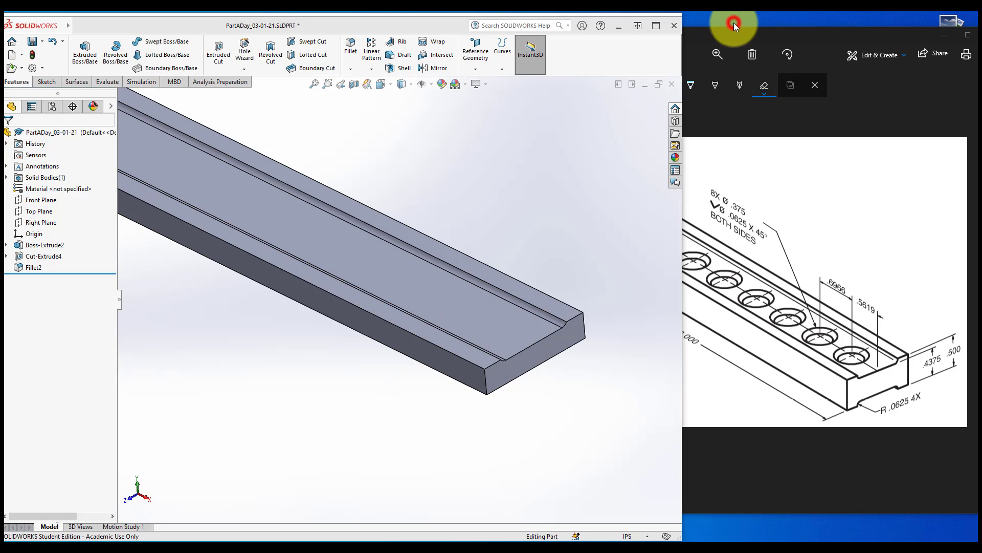
drag(747, 31, 653, 22)
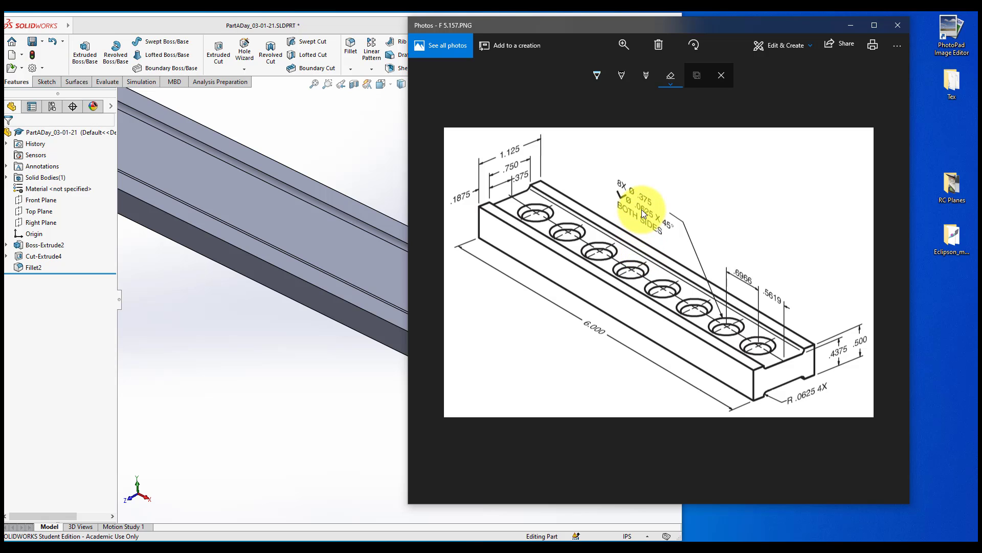
drag(535, 22, 636, 27)
click(375, 29)
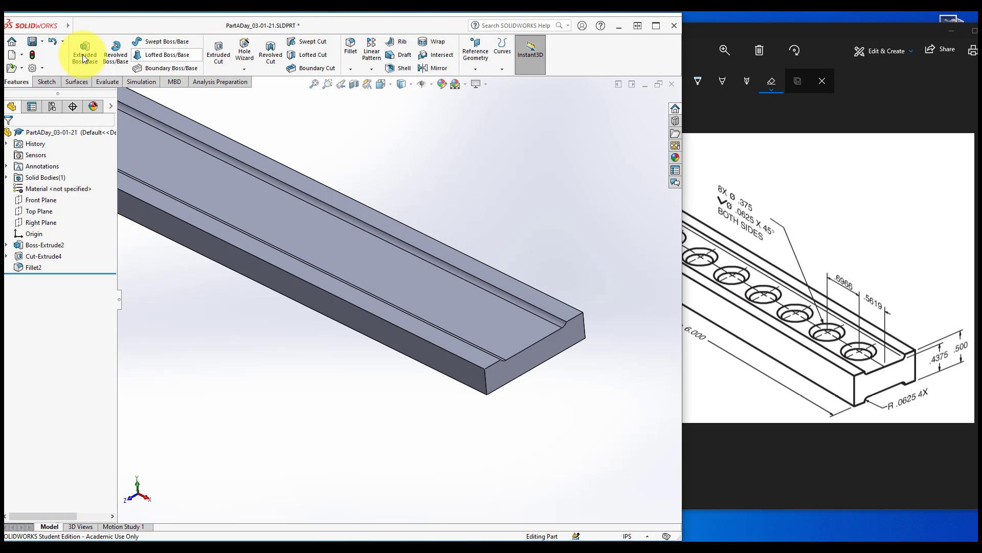
- Start a sketch on the groove floor and draw a circle centered about 0.43 in from the bar's end, level with the origin
click(37, 83)
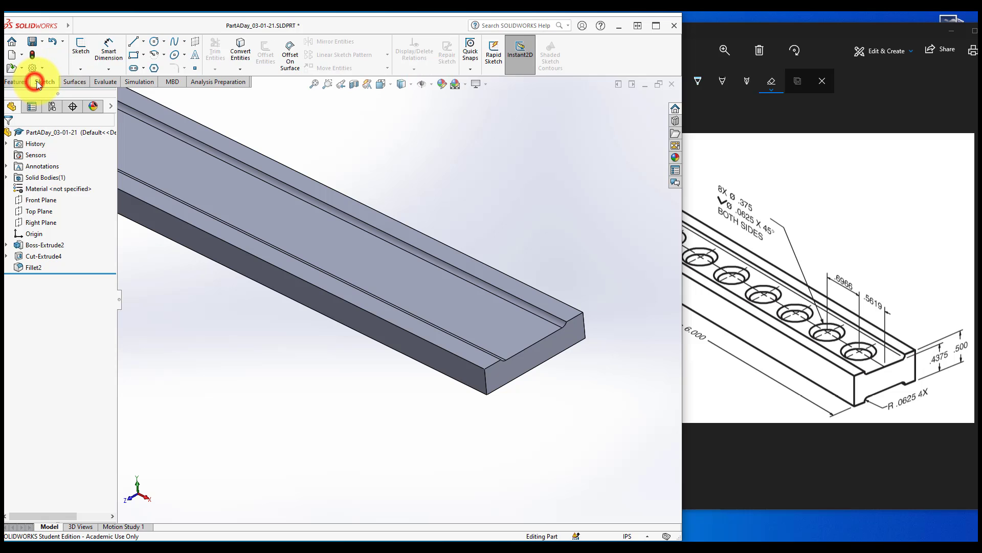
click(79, 48)
click(395, 278)
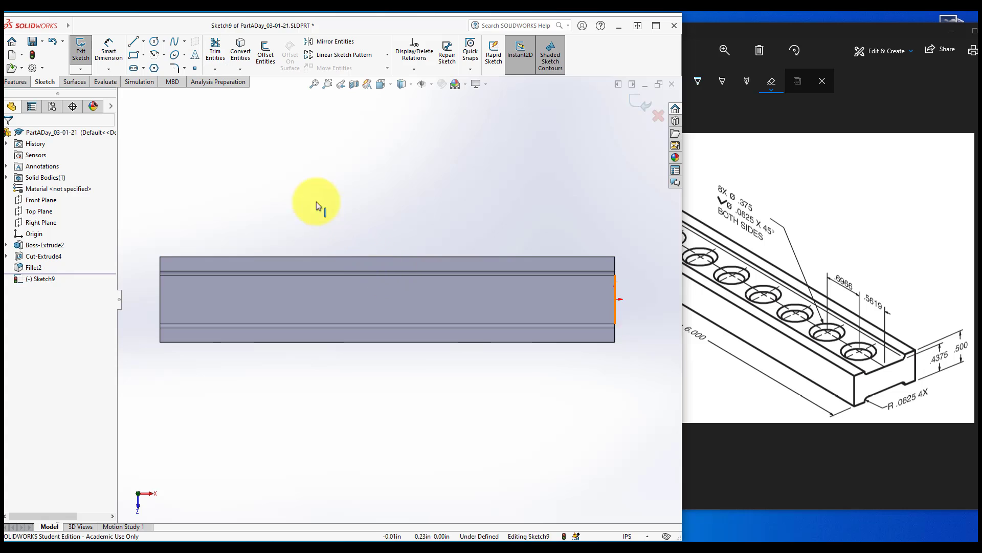
click(153, 43)
scroll(151, 40, down, 5)
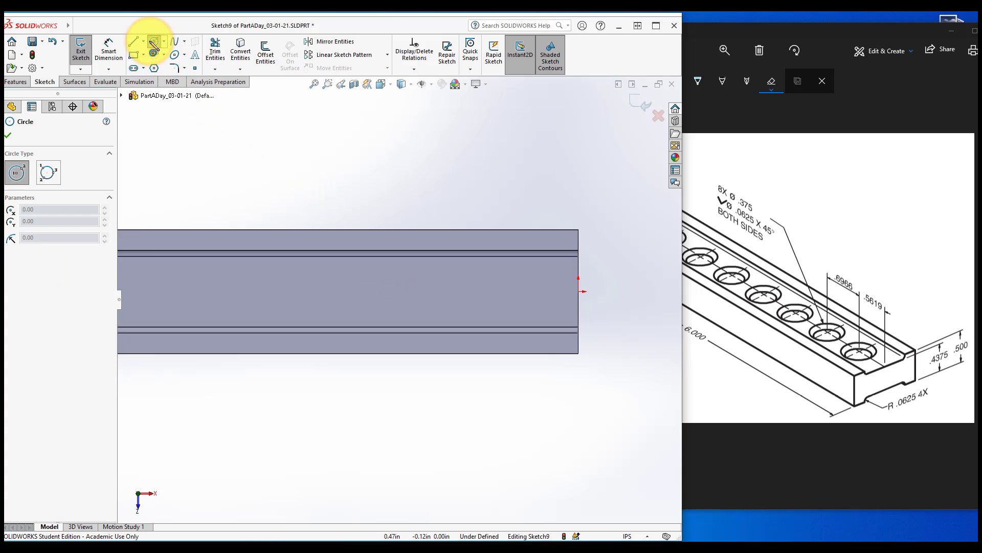
click(420, 285)
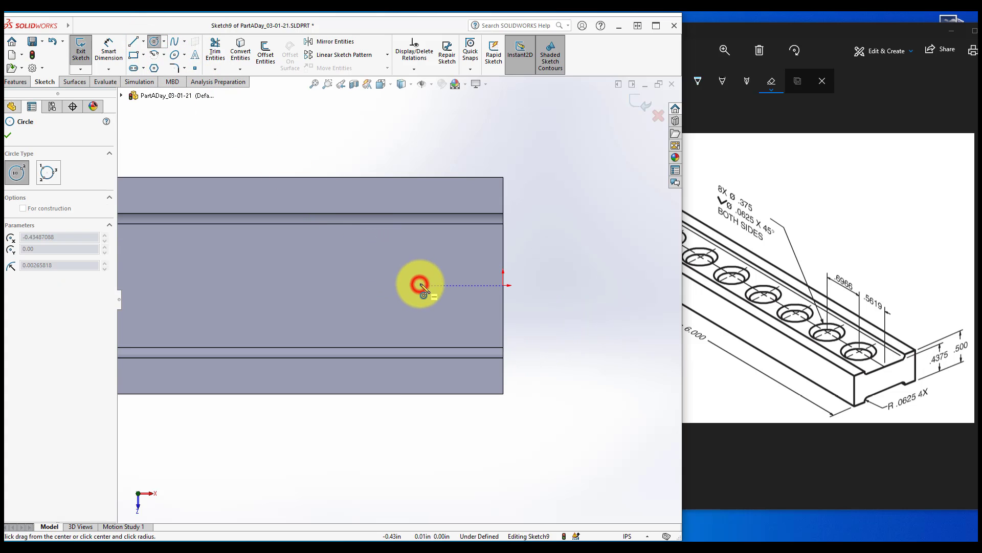
click(450, 257)
key(Escape)
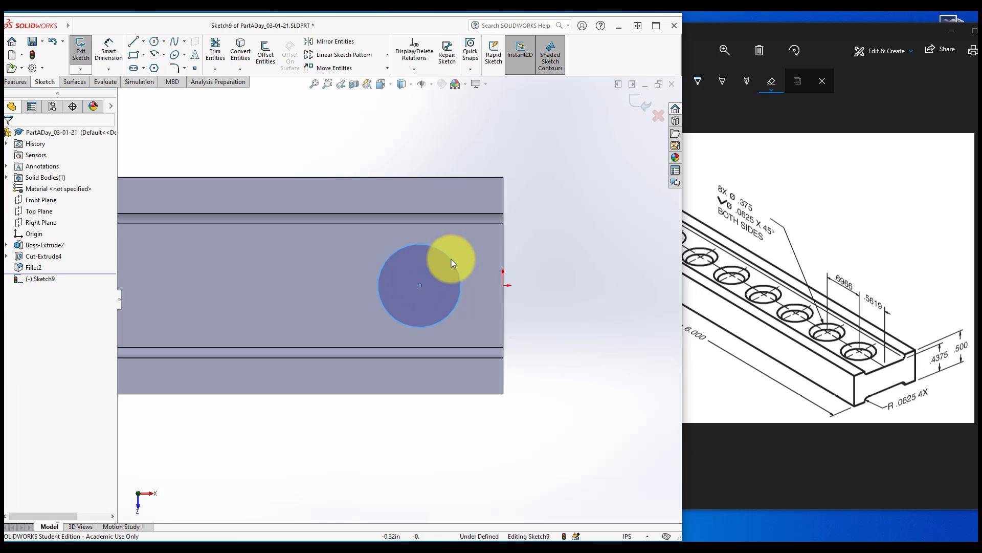
- Add a Horizontal relation between the circle's center and the origin
click(419, 285)
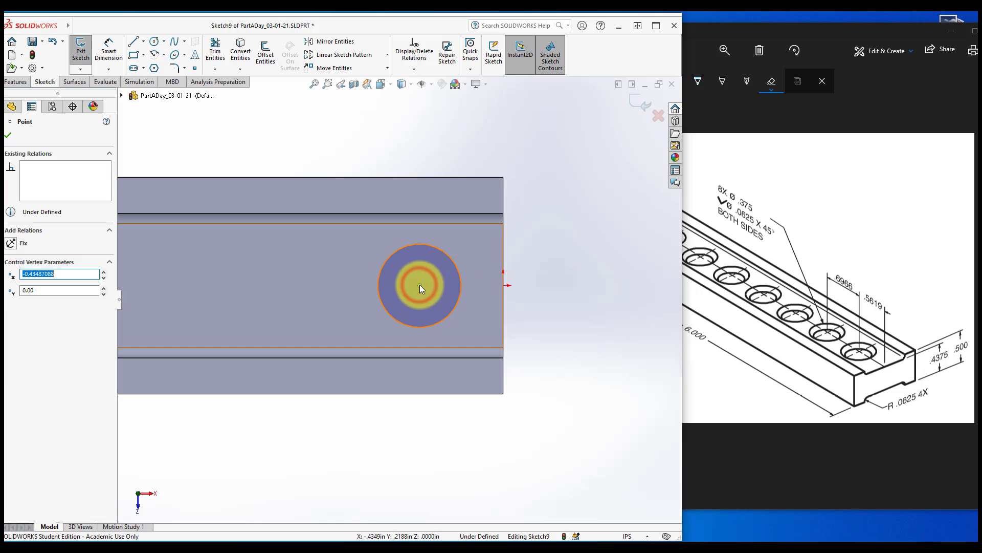
ctrl+click(502, 284)
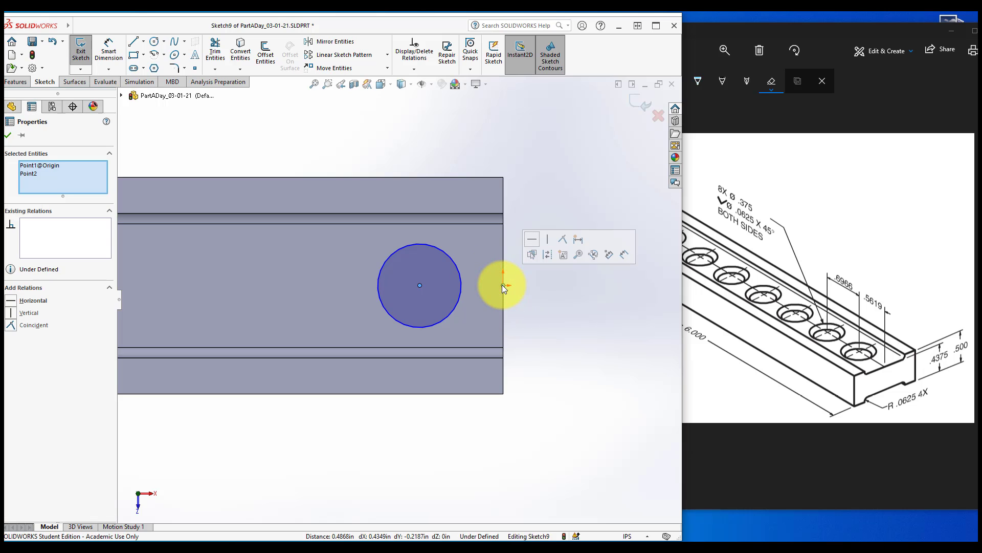
click(532, 239)
click(571, 333)
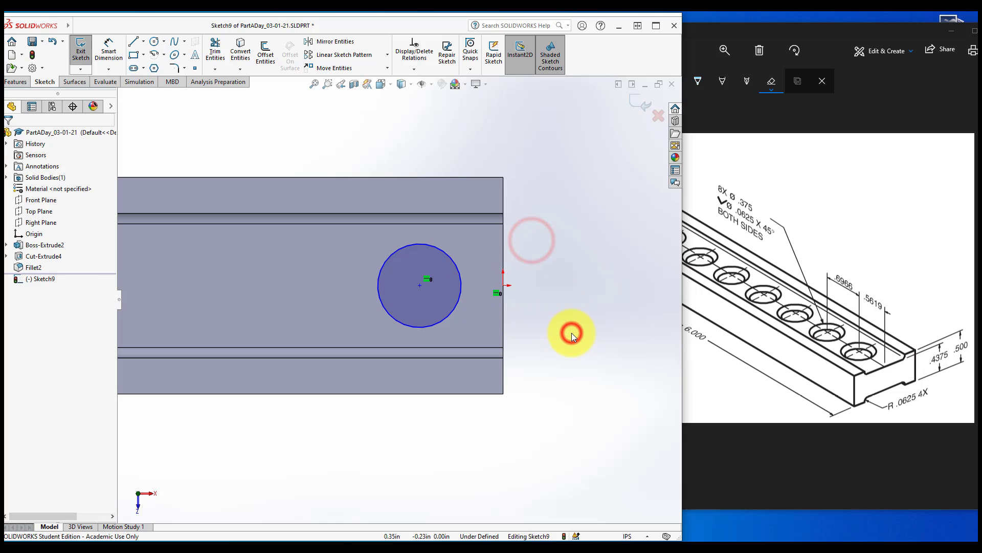
- Dimension the circle's diameter as 0.375 in
click(110, 53)
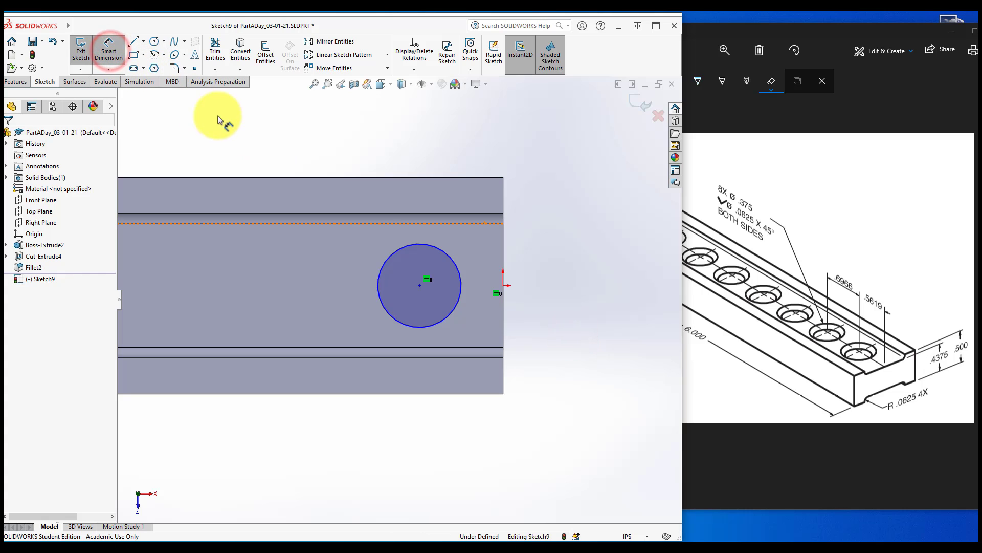
click(446, 254)
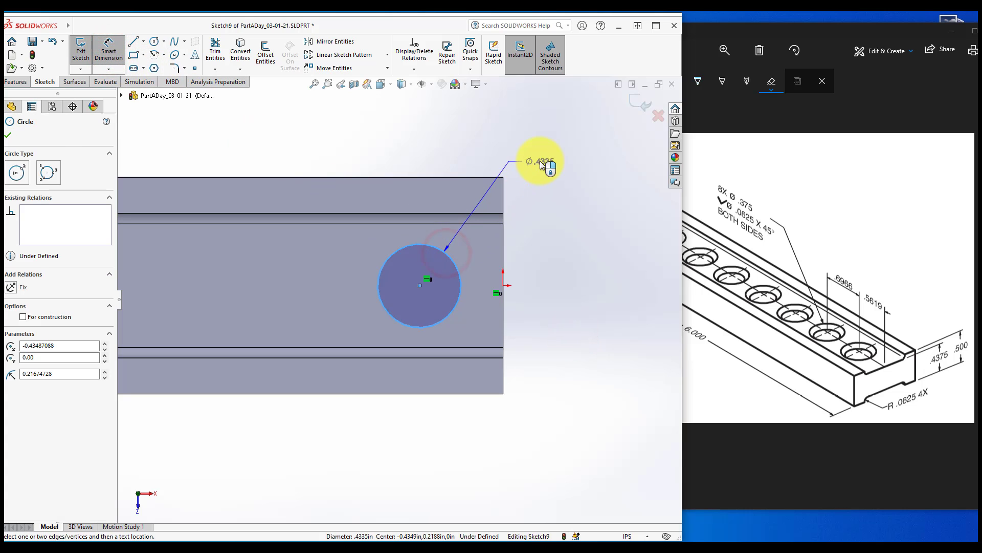
click(541, 163)
text(.375)
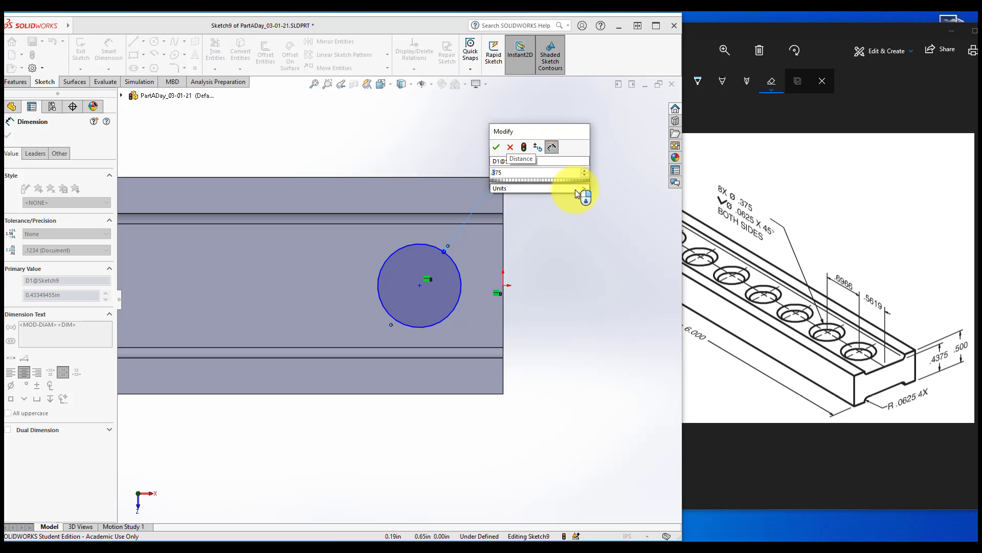
key(Return)
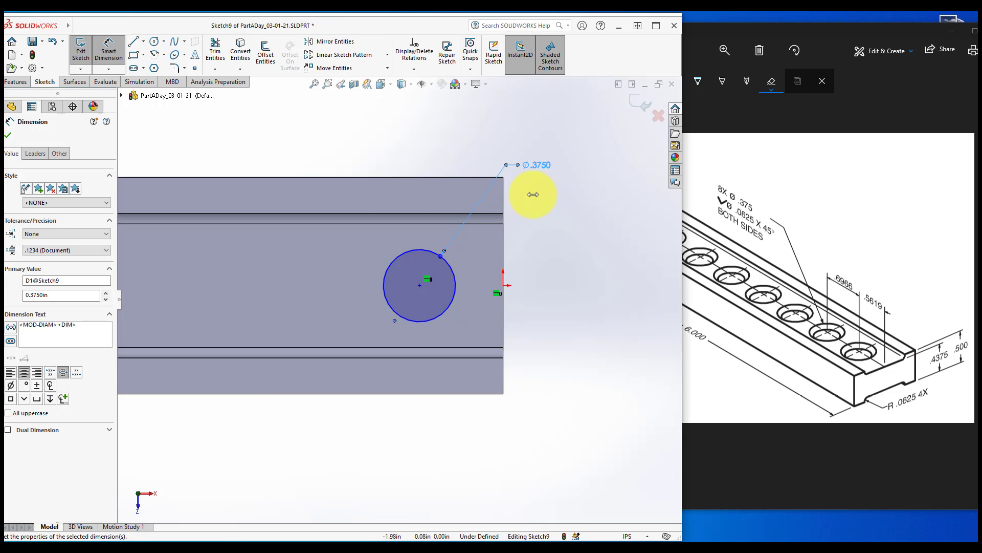
- Set the diameter dimension's display precision to three decimal places (.123)
click(49, 249)
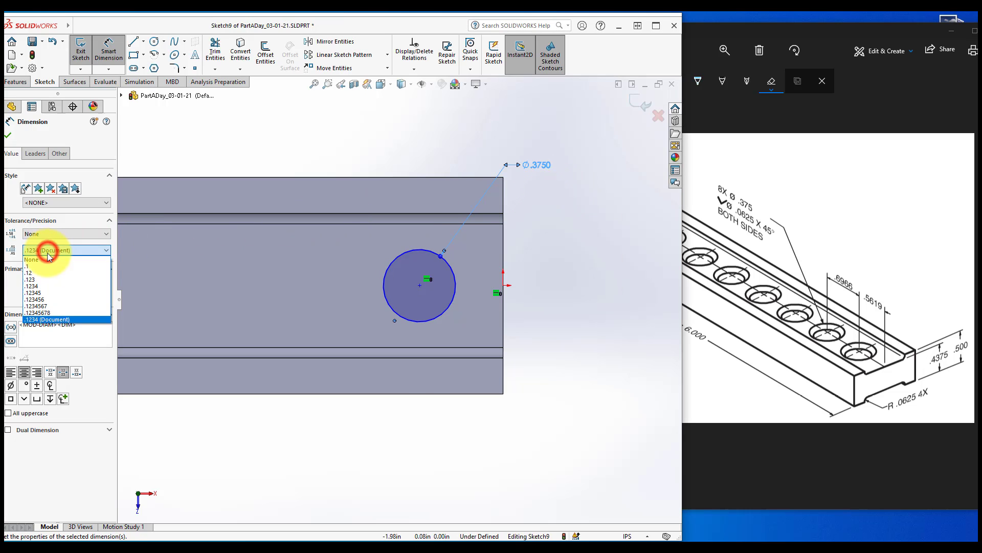
click(31, 279)
click(9, 134)
click(268, 184)
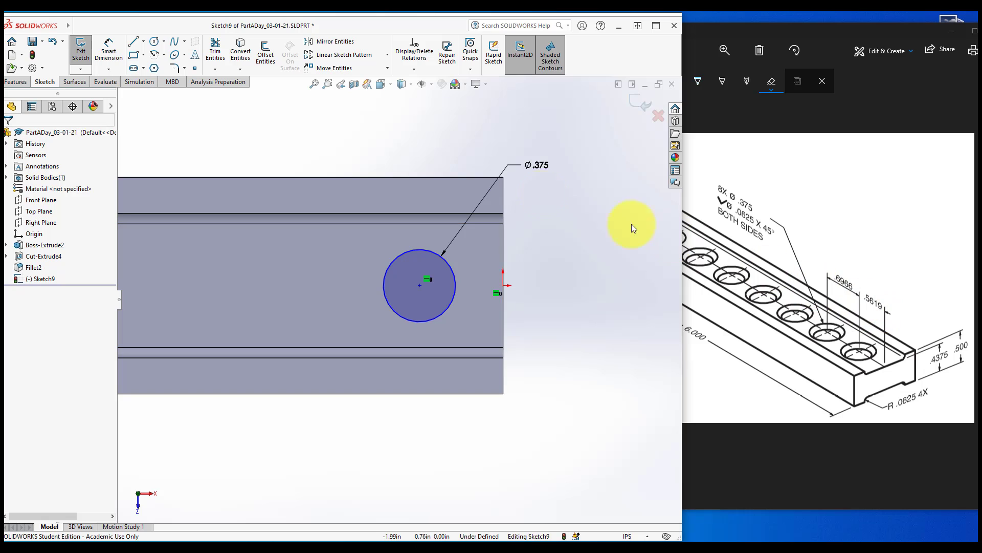
- Dimension the distance from the circle's center to the bar's end edge as 0.5619 in
click(108, 48)
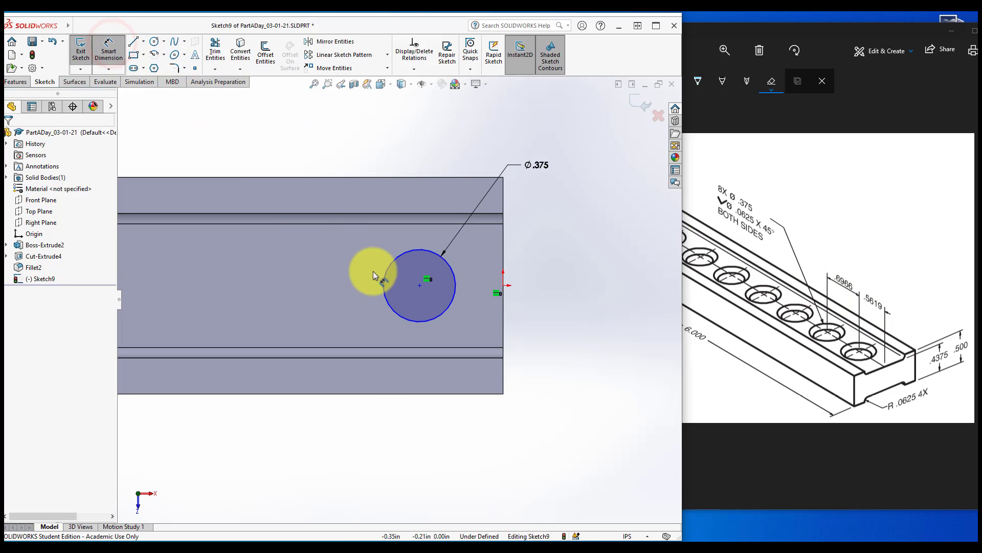
click(434, 319)
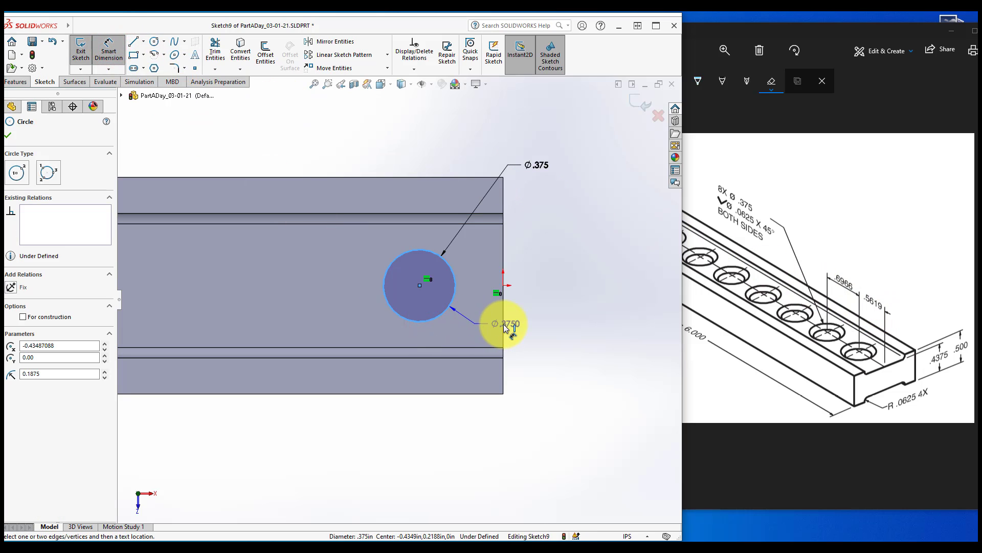
click(504, 328)
click(459, 423)
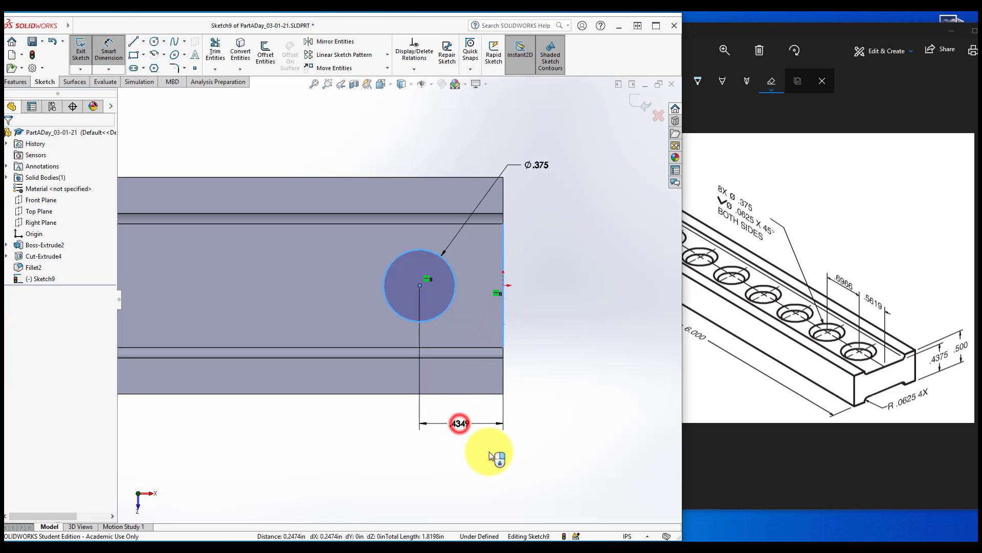
text(.5)
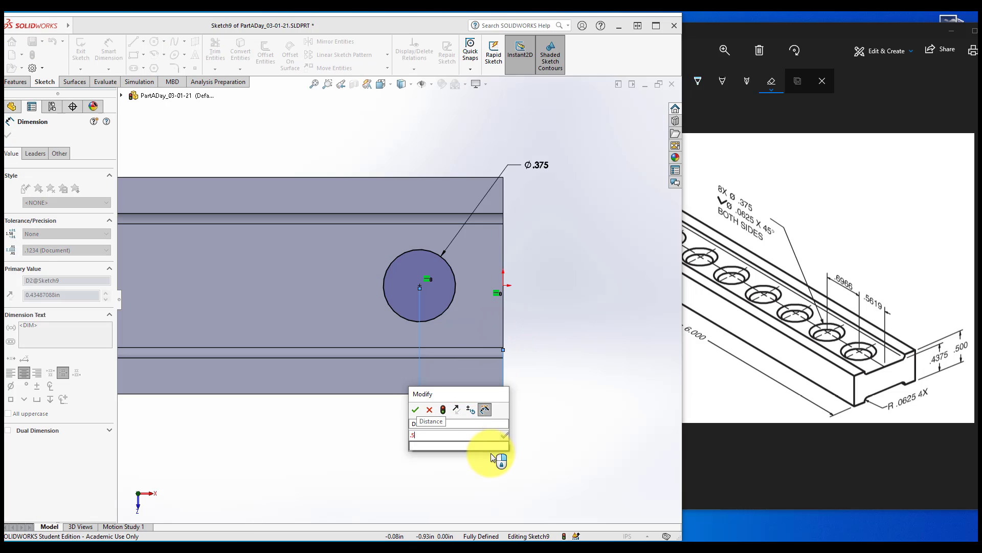
text(619)
key(Return)
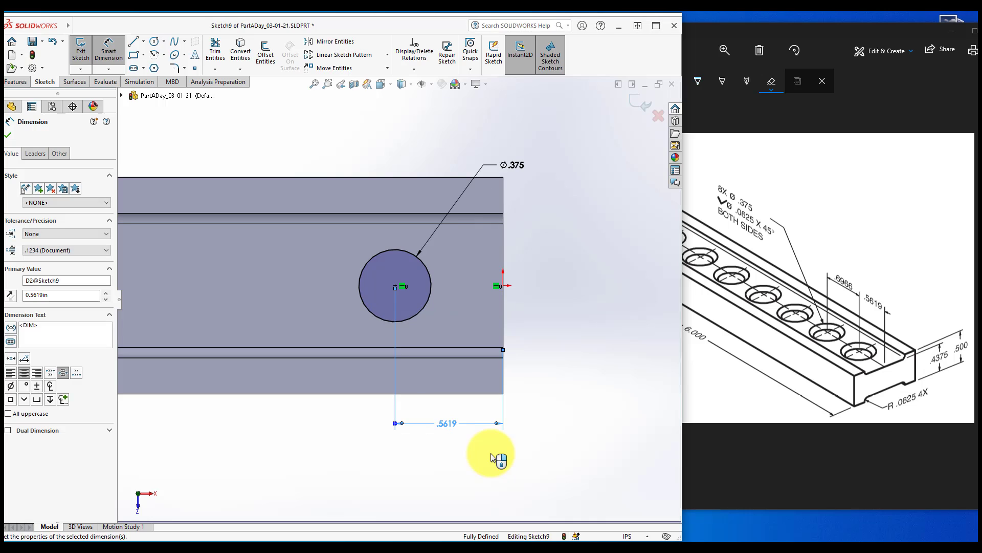
click(491, 453)
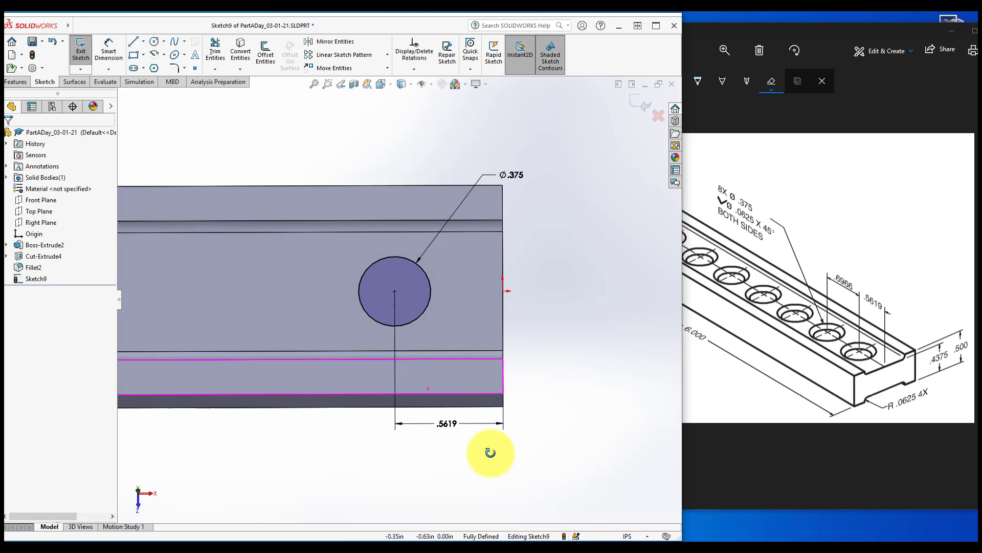
- Cut the circle through the bar with an Extruded Cut using the Through All end condition
middle_drag(491, 453, 490, 453)
scroll(490, 453, up, 2)
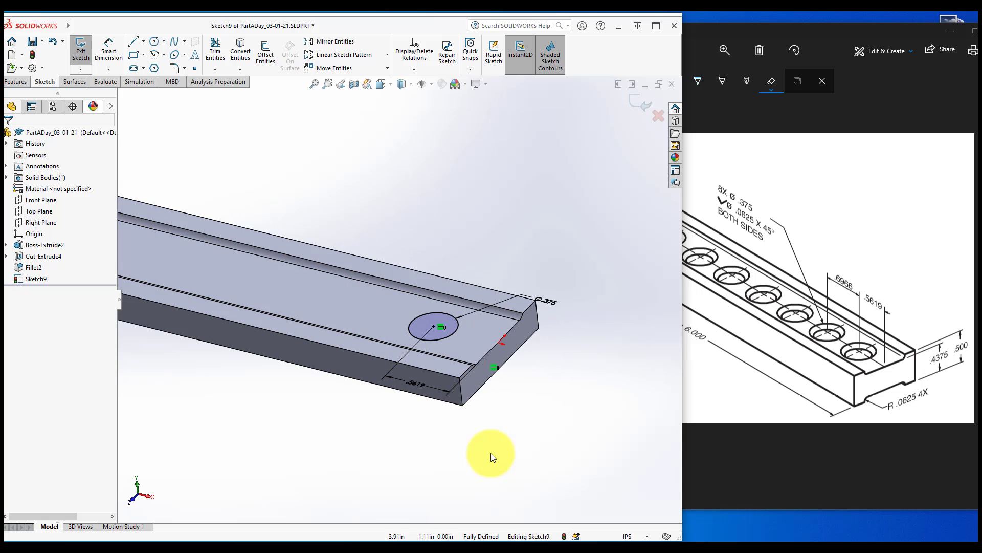
click(16, 82)
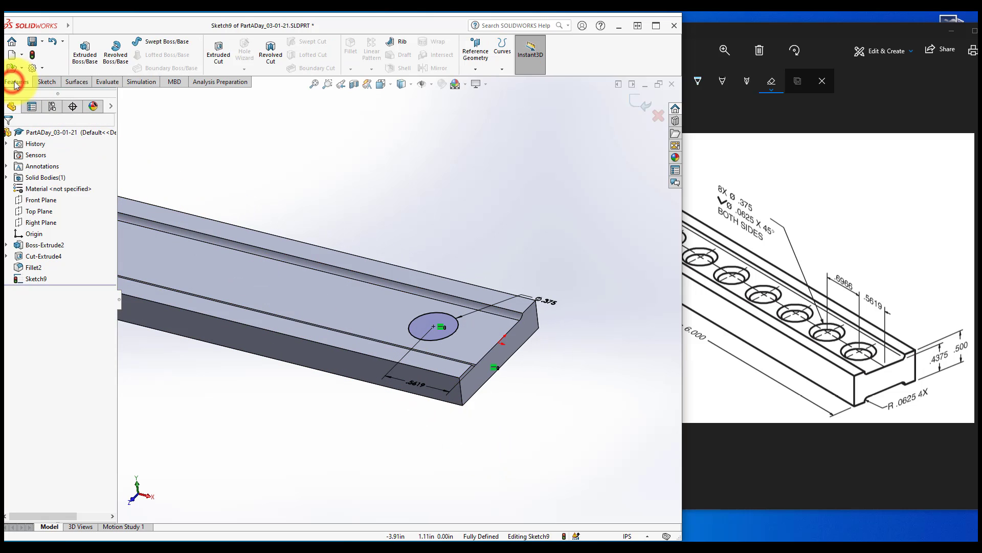
click(219, 50)
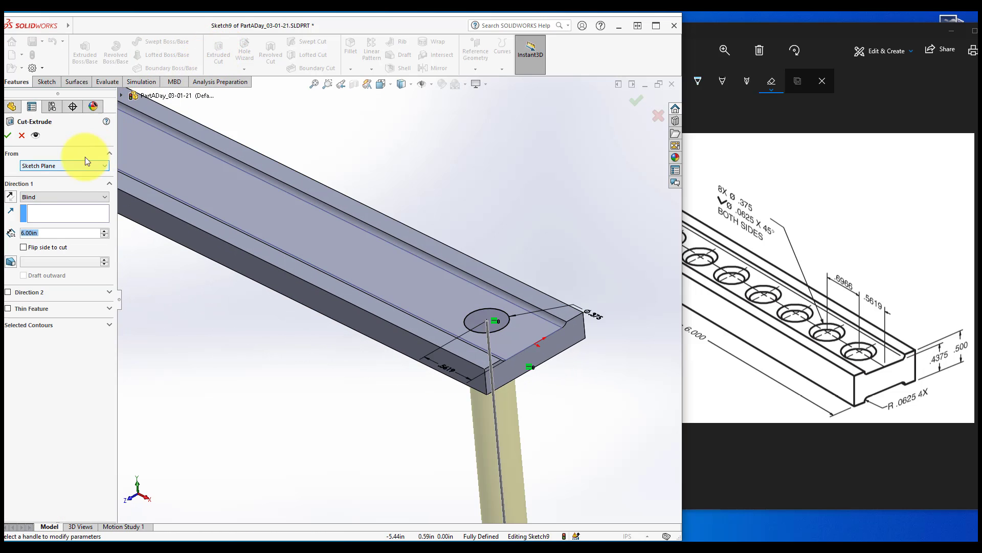
click(33, 197)
click(34, 212)
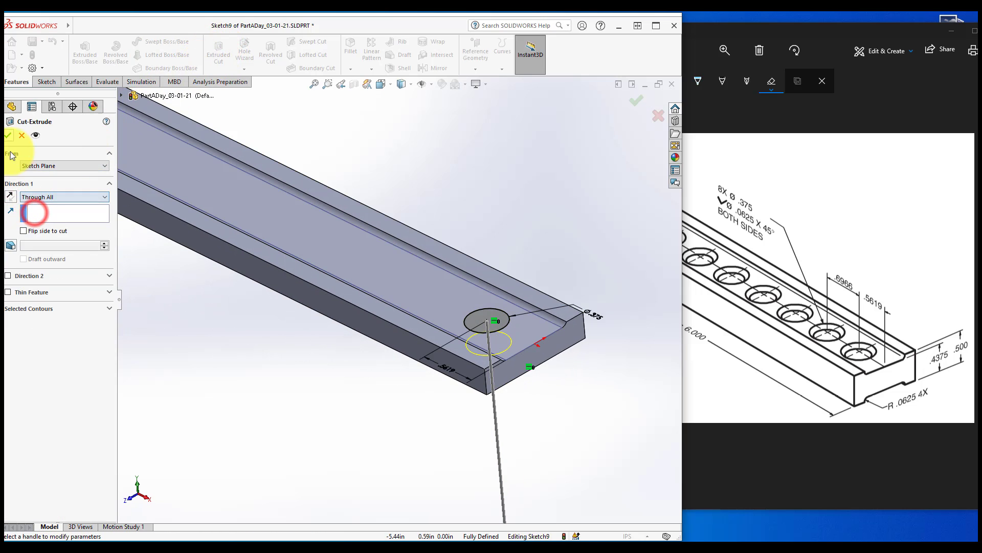
click(8, 136)
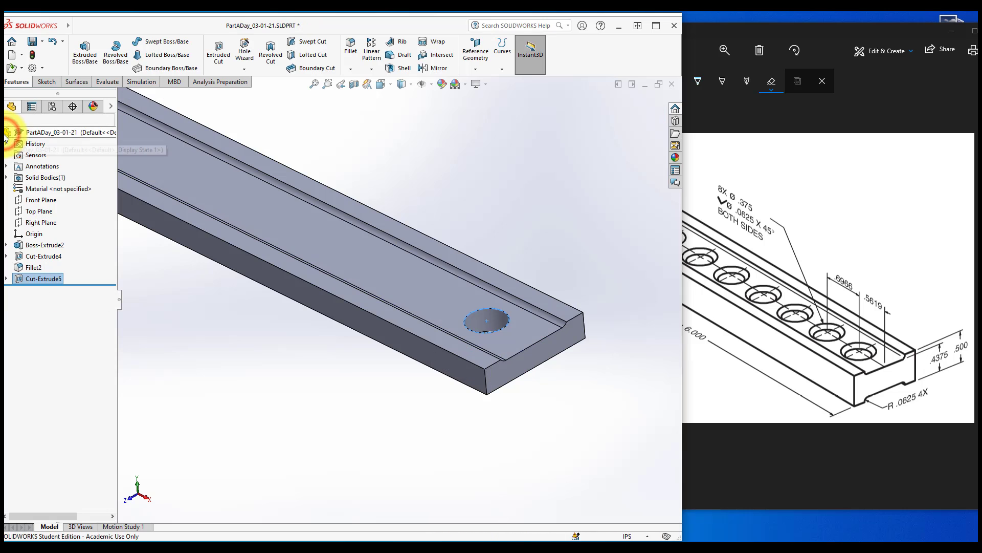
click(343, 417)
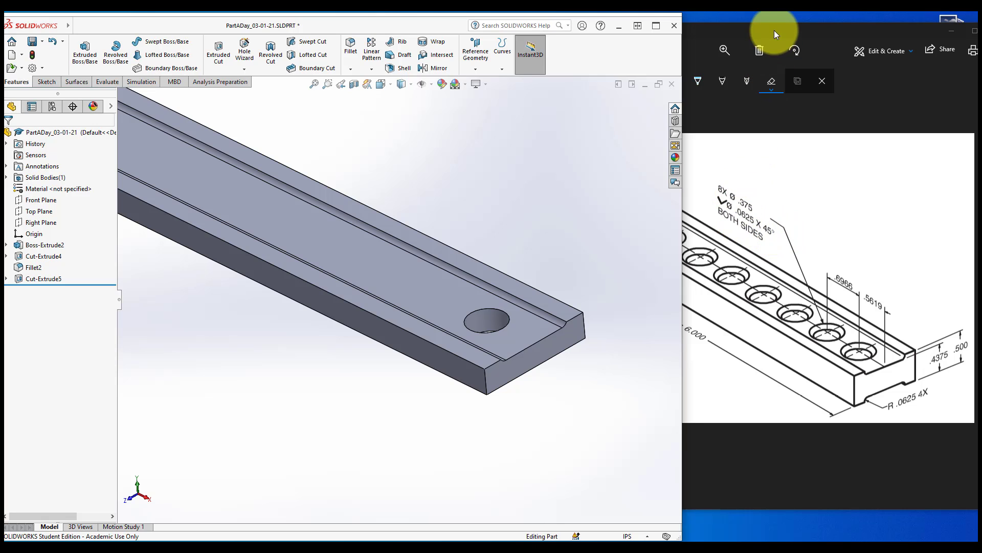
- Enlarge the reference drawing in Photos to examine the hole, chamfer and spacing callouts, and return to the SOLIDWORKS model
drag(774, 30, 610, 32)
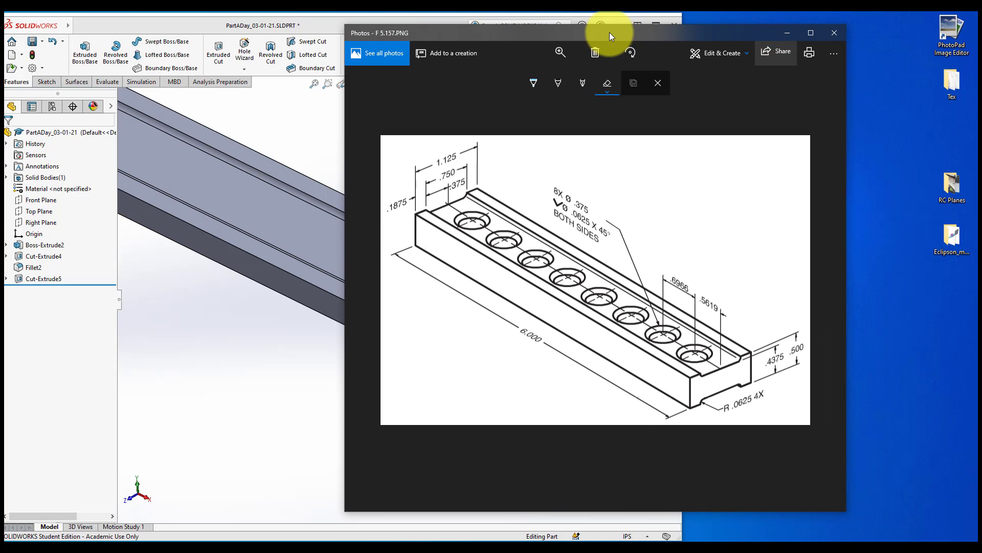
click(560, 52)
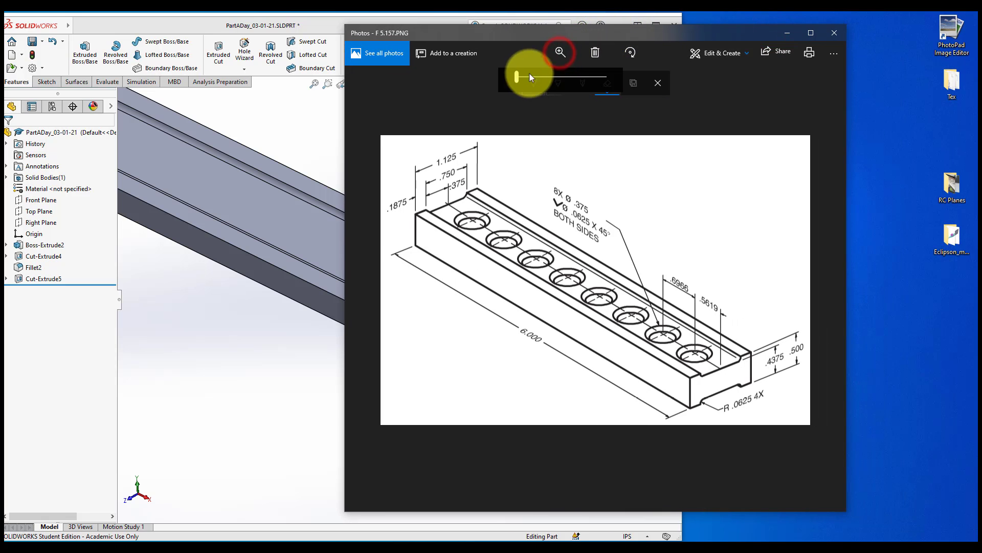
drag(520, 80, 585, 84)
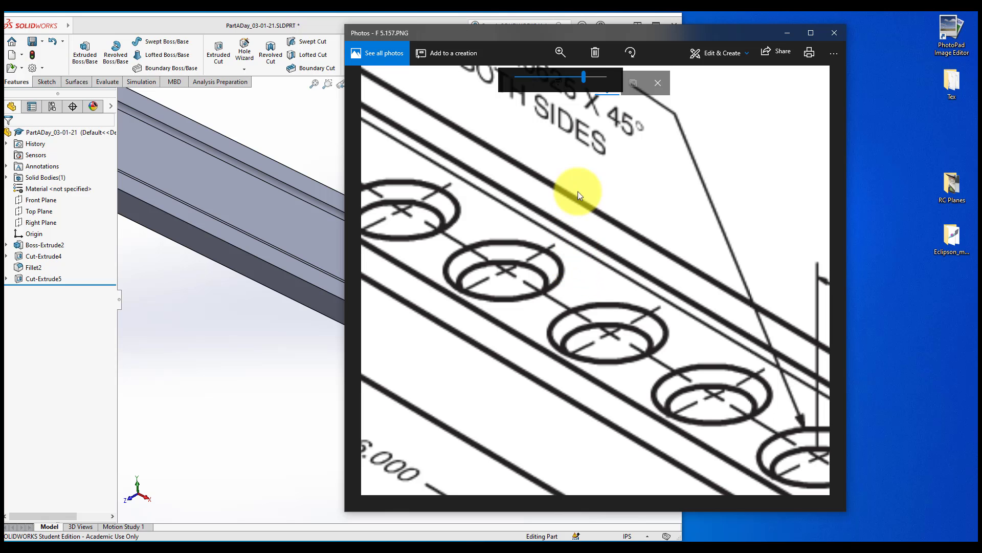
drag(581, 77, 550, 83)
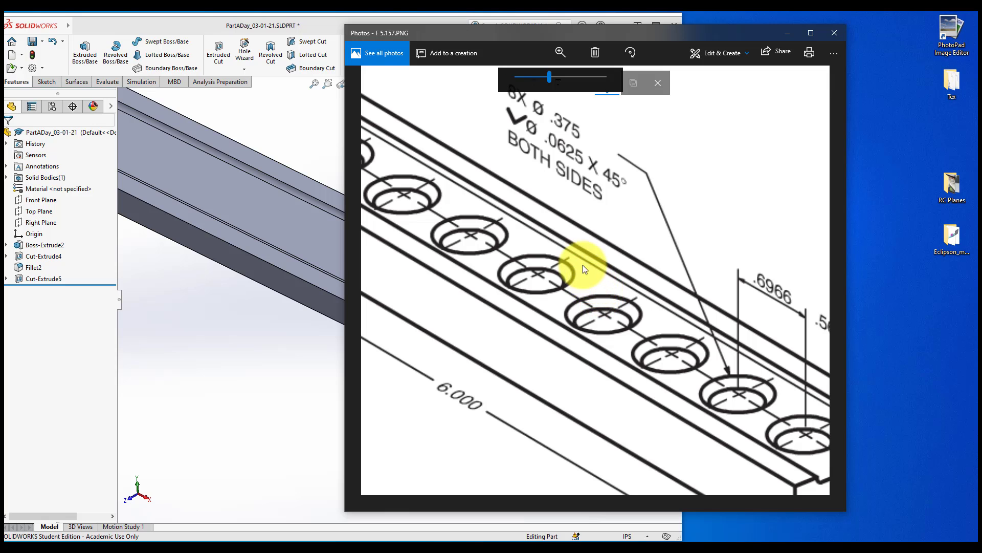
drag(457, 31, 505, 34)
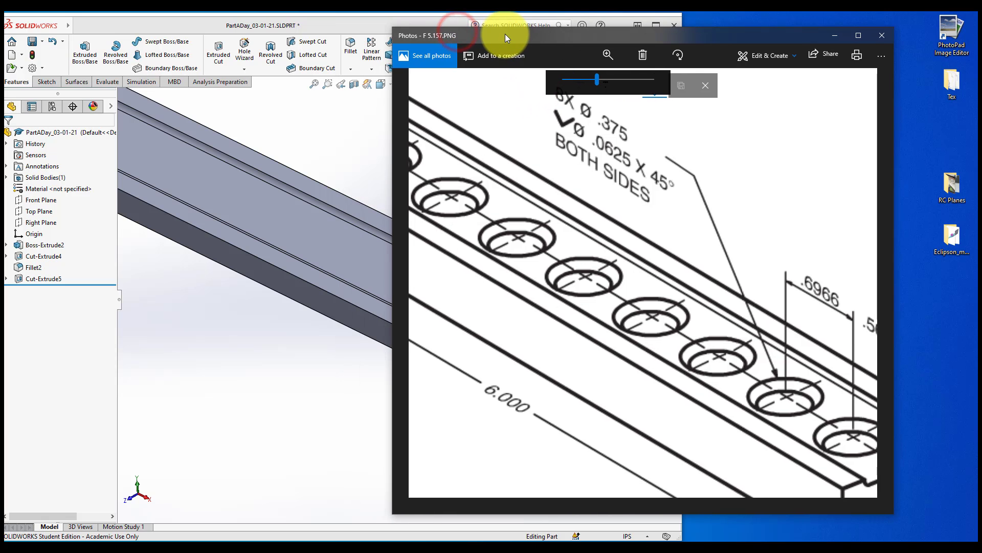
drag(597, 80, 573, 80)
drag(536, 37, 633, 42)
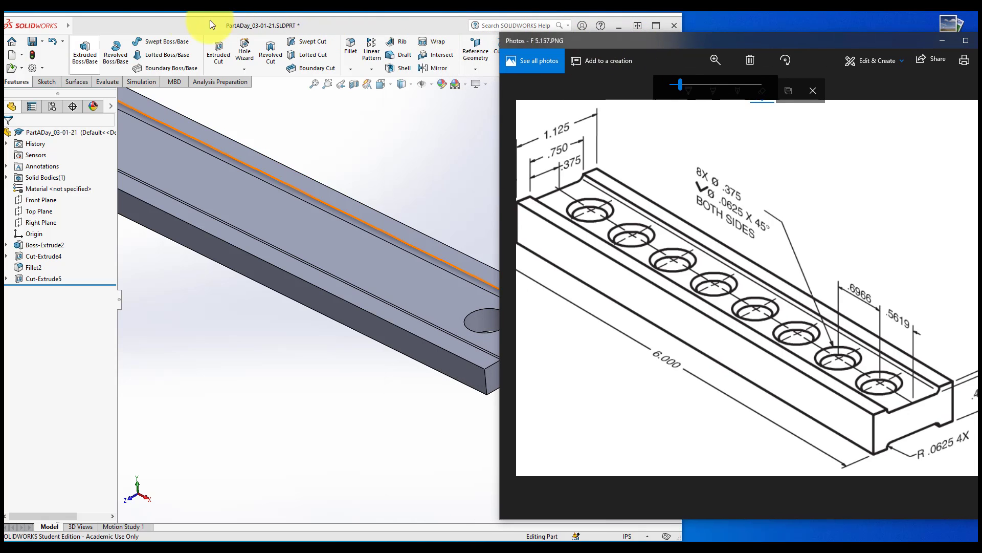
click(175, 21)
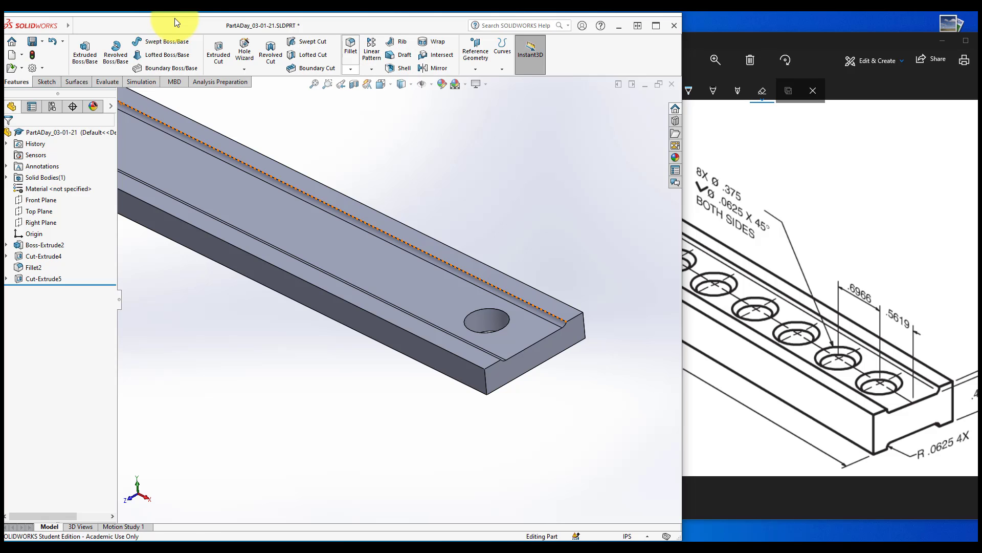
- Chamfer the hole's upper edge with an Angle Distance chamfer of 0.0625 in at 45 degrees, using full preview
click(349, 70)
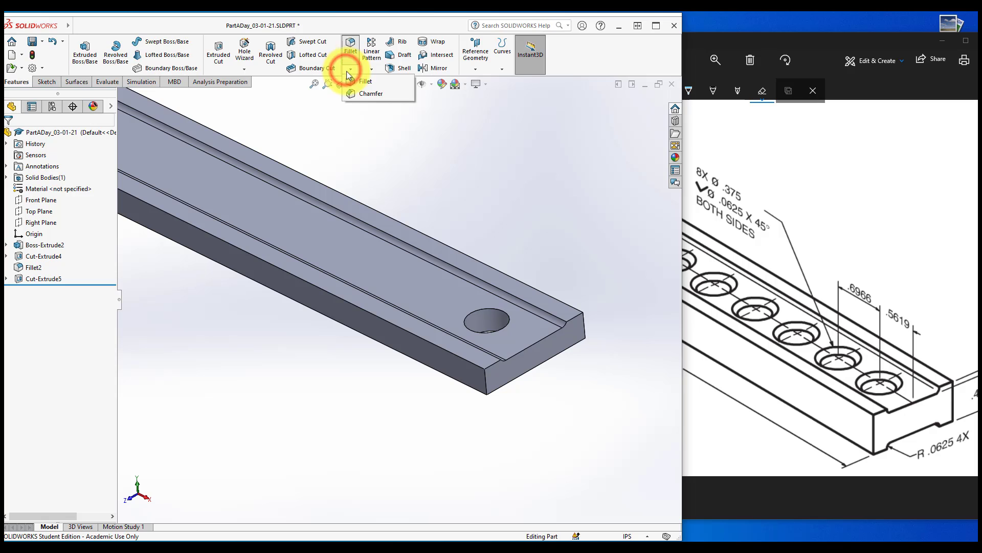
click(364, 93)
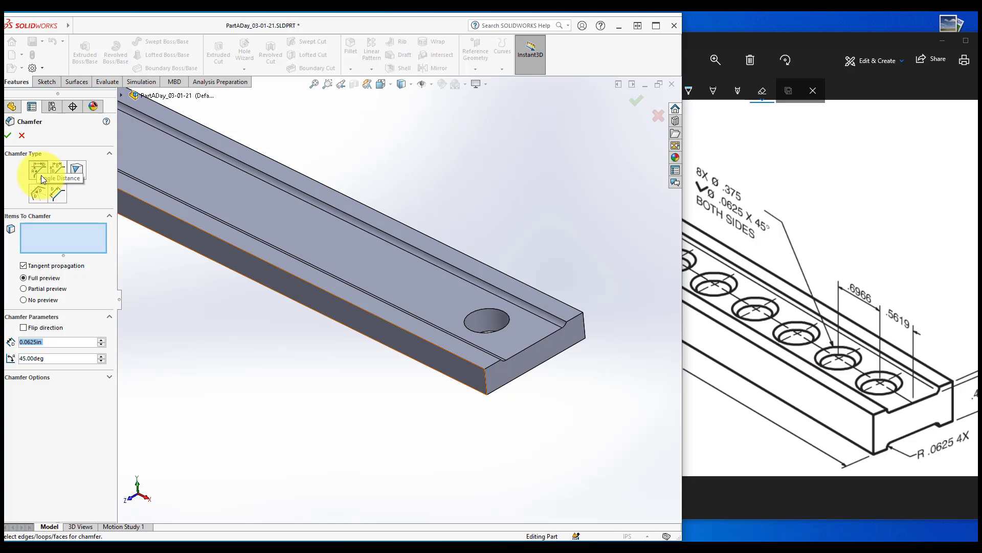
click(46, 343)
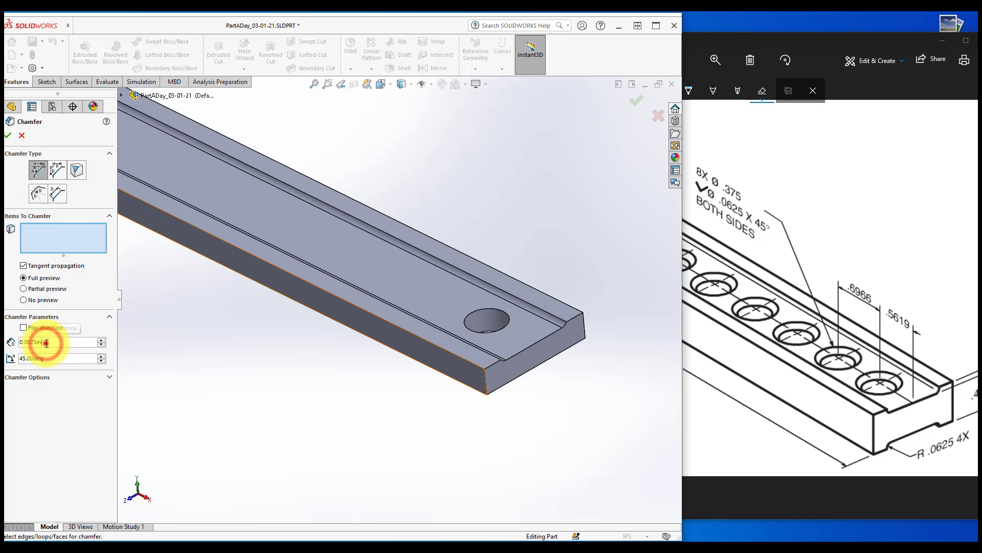
drag(46, 343, 28, 342)
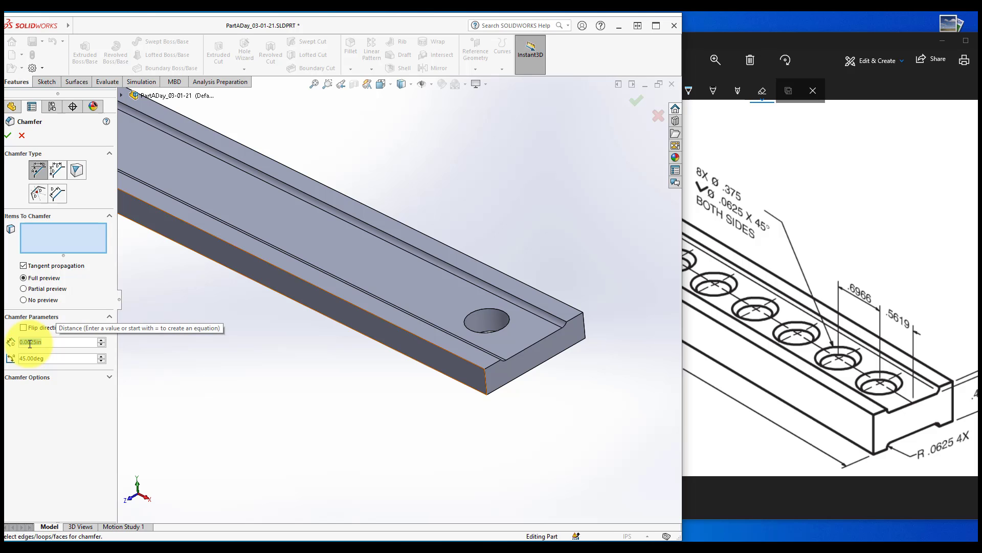
click(52, 360)
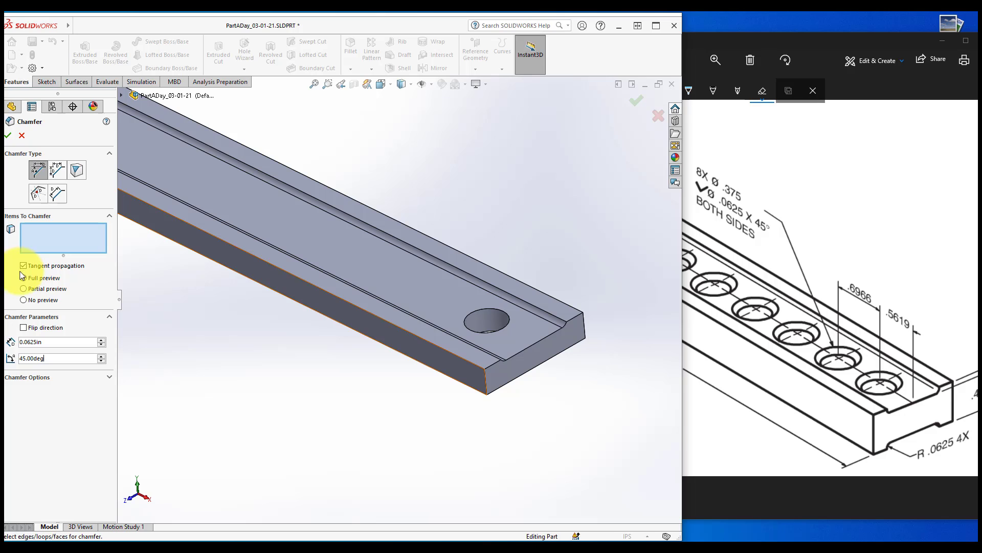
click(23, 300)
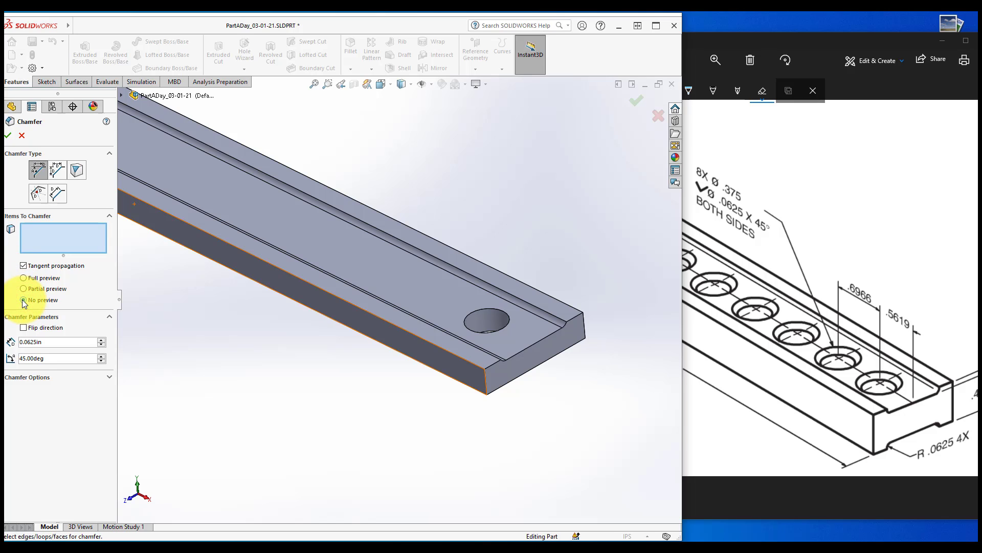
click(22, 278)
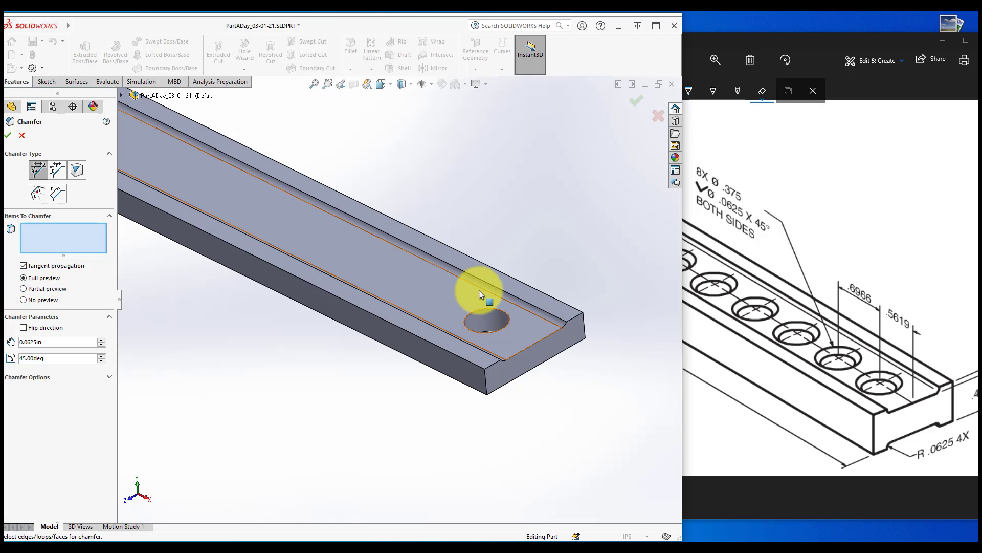
scroll(479, 290, down, 5)
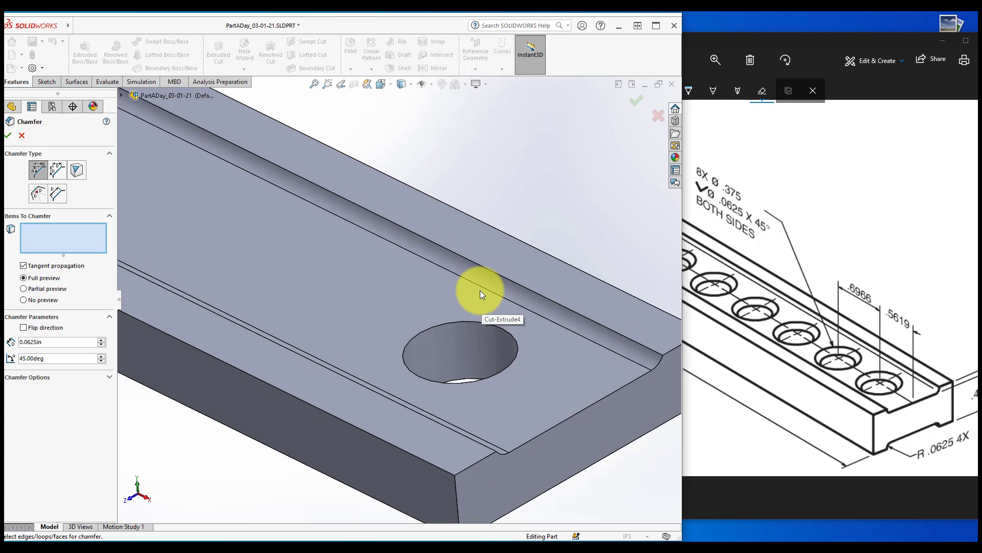
click(474, 320)
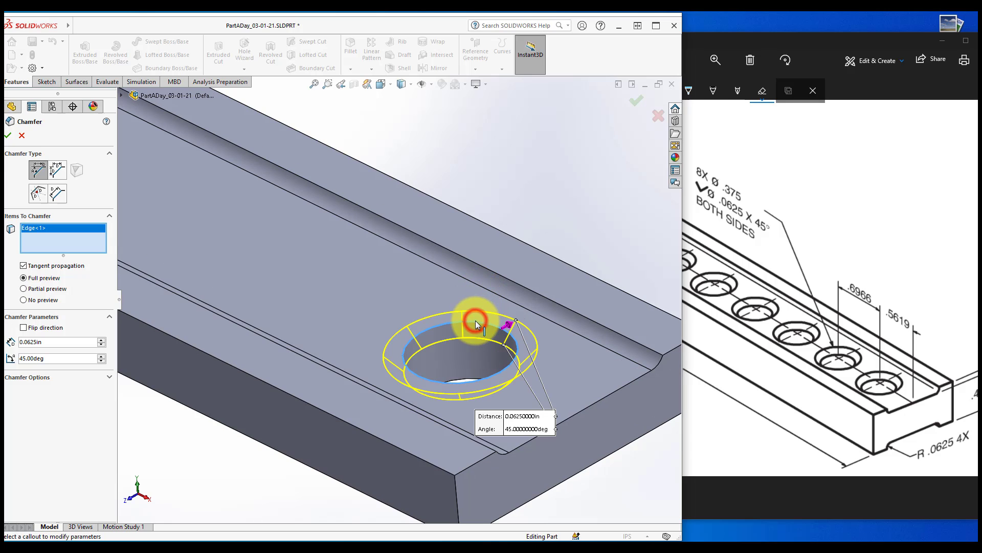
click(636, 98)
- Start a sketch on the bar's end face and draw a vertical line of infinite length through the origin
scroll(637, 97, up, 3)
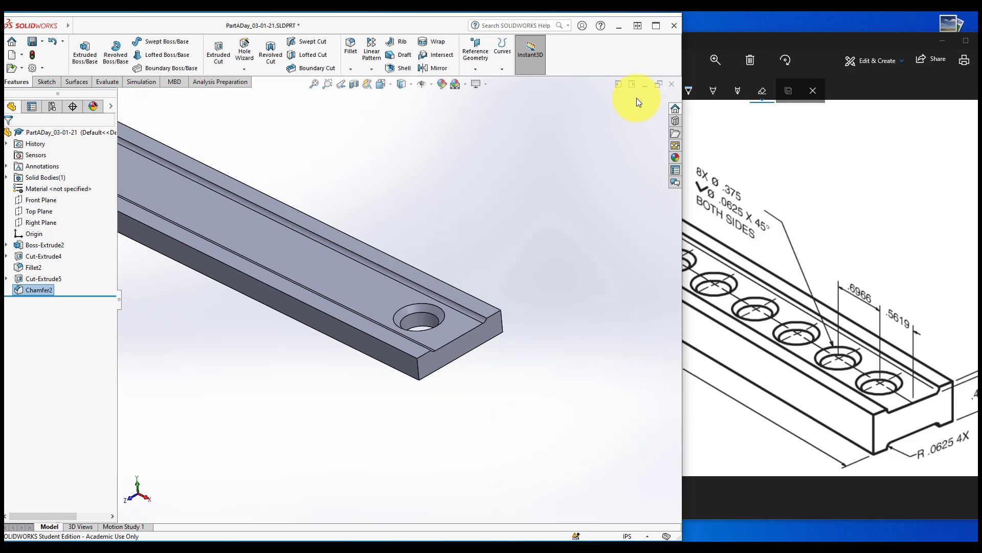
middle_drag(637, 97, 636, 96)
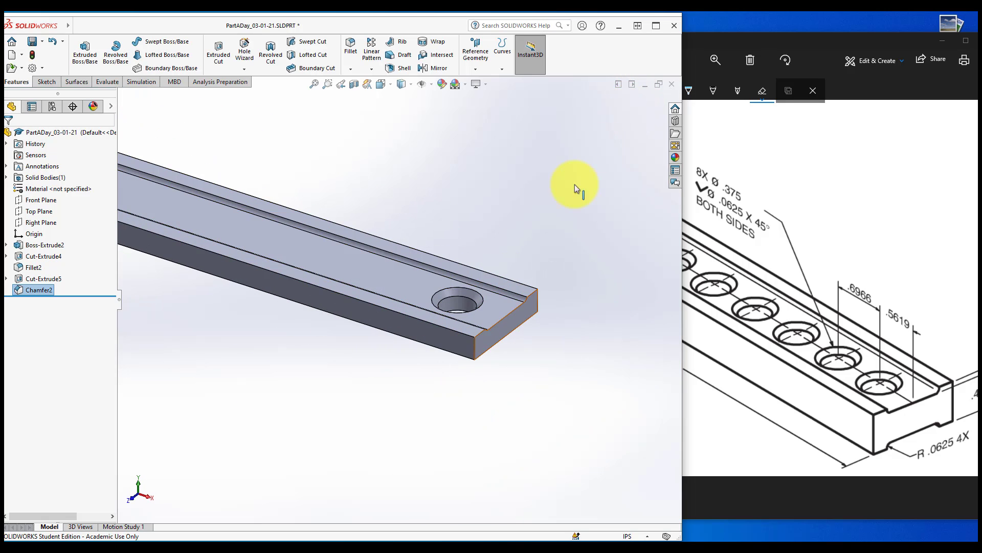
scroll(443, 367, up, 3)
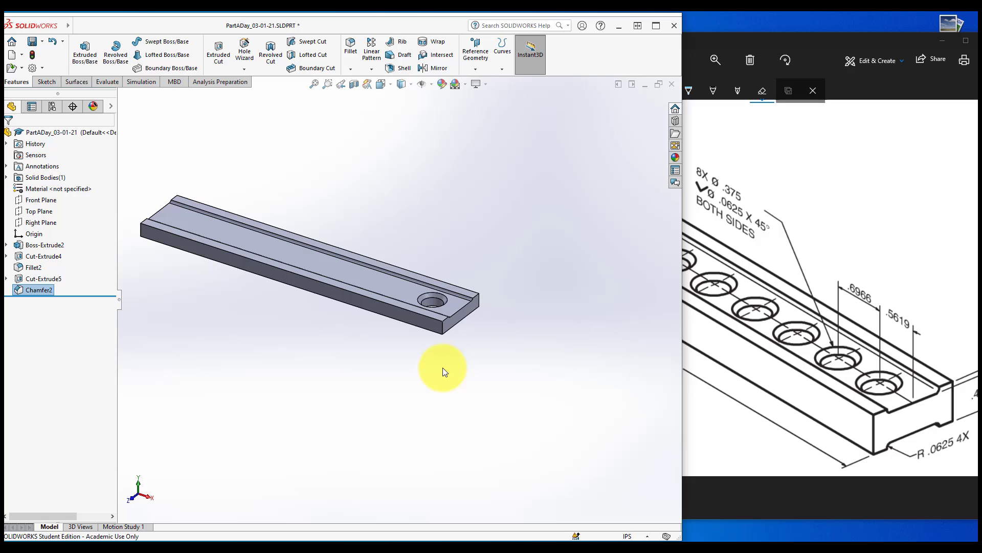
click(330, 320)
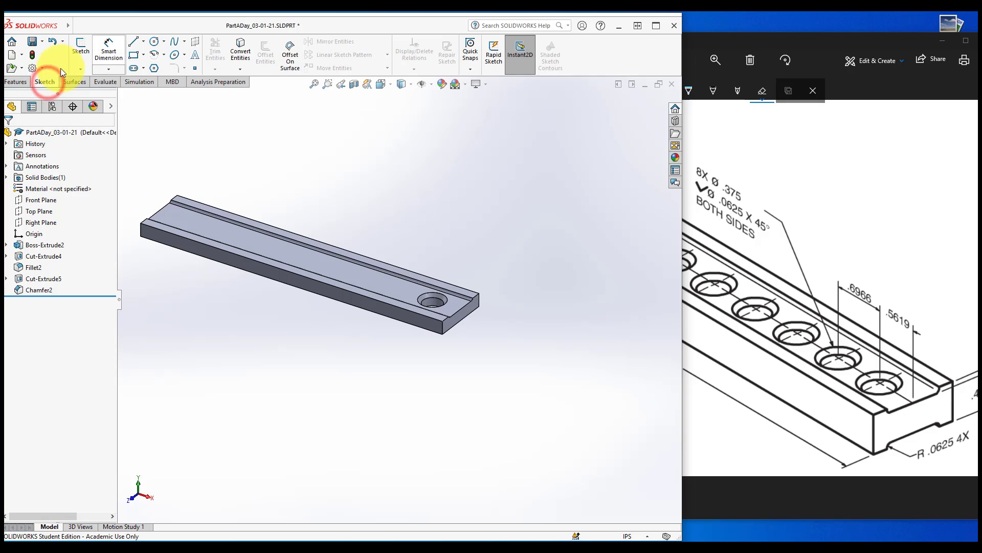
click(80, 46)
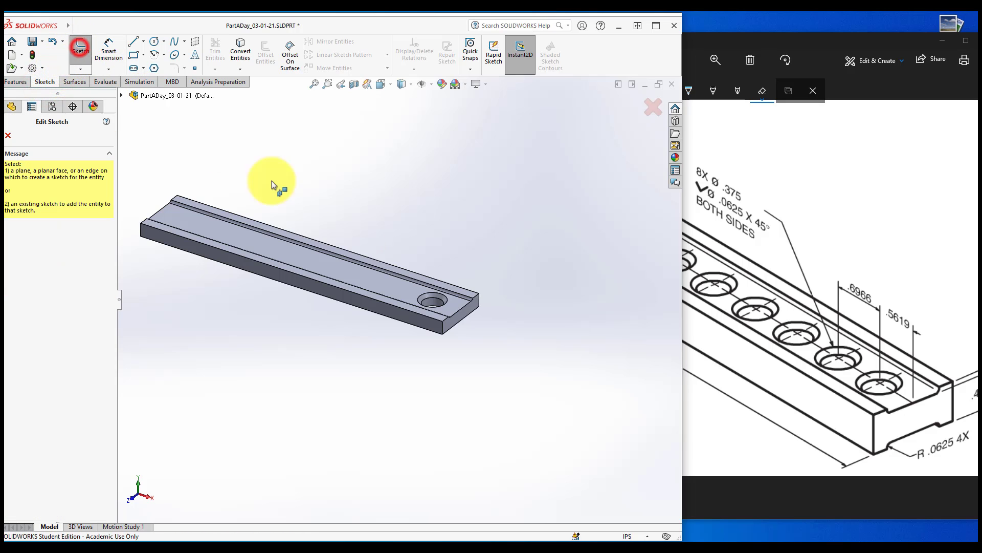
click(463, 314)
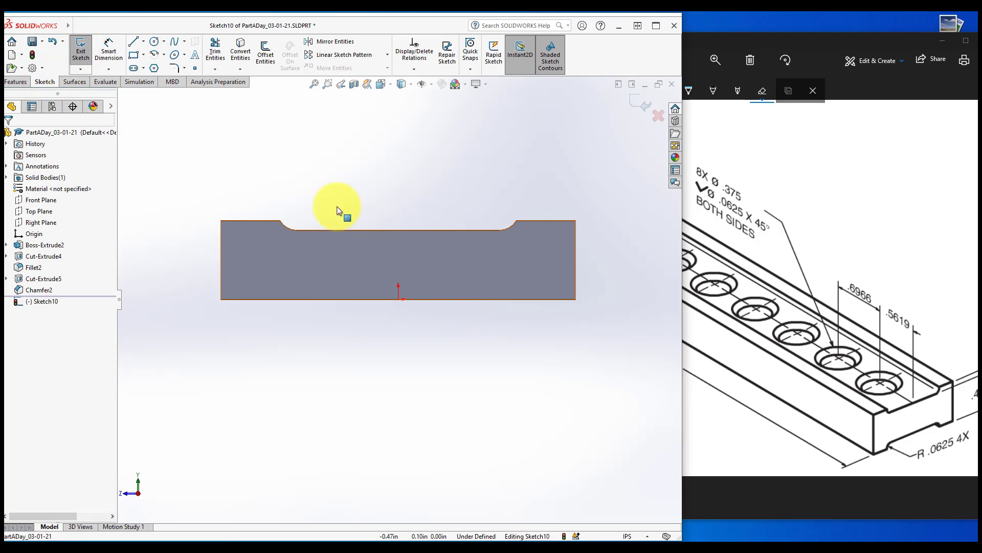
click(144, 43)
click(137, 54)
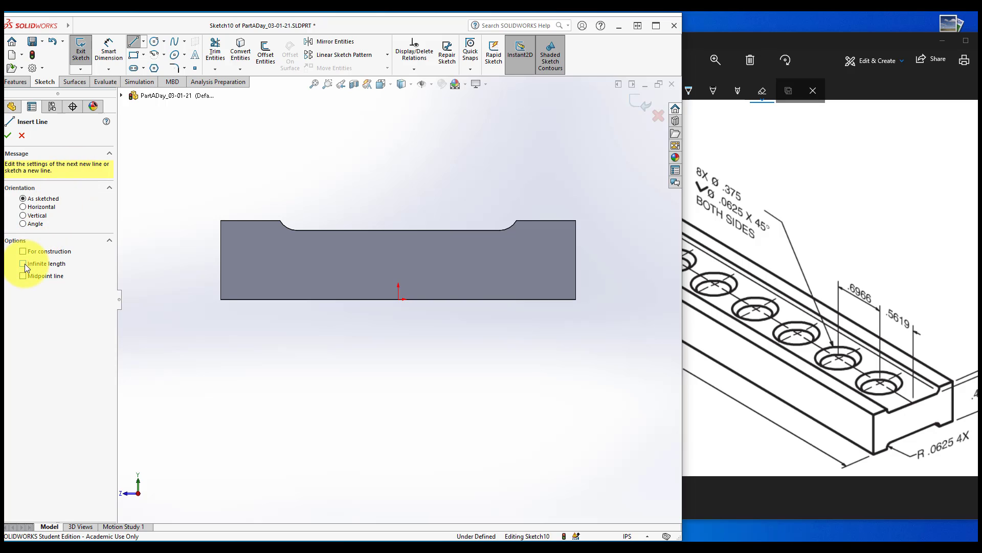
click(23, 263)
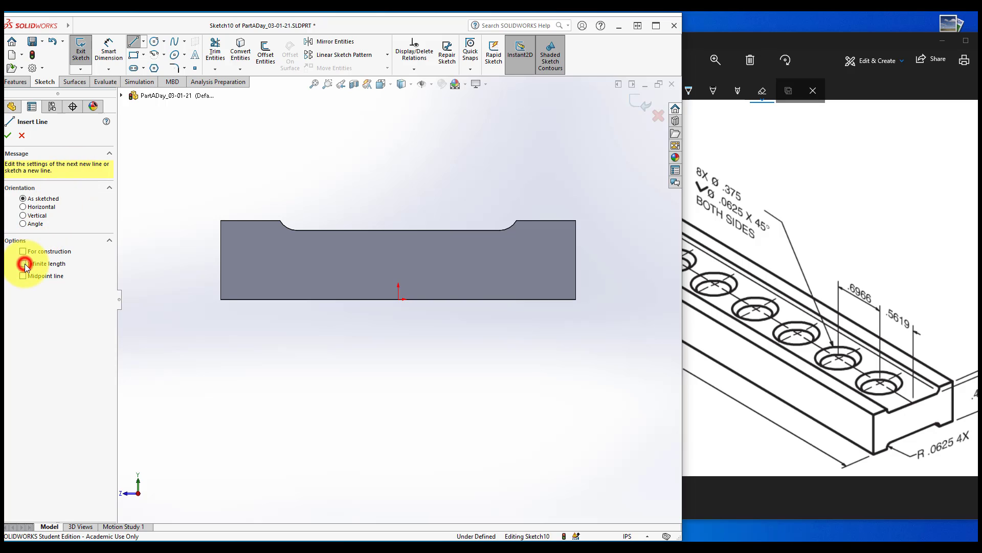
click(23, 215)
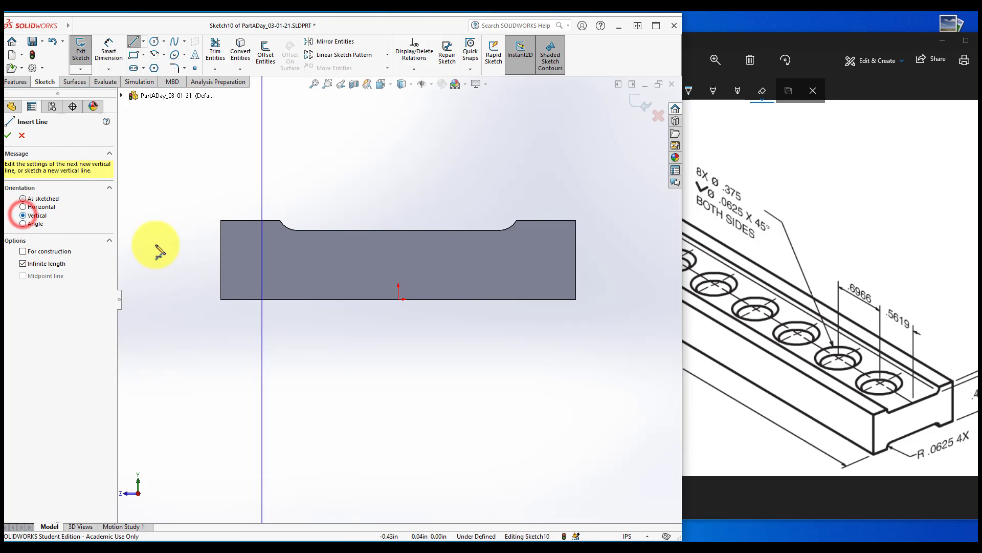
click(398, 299)
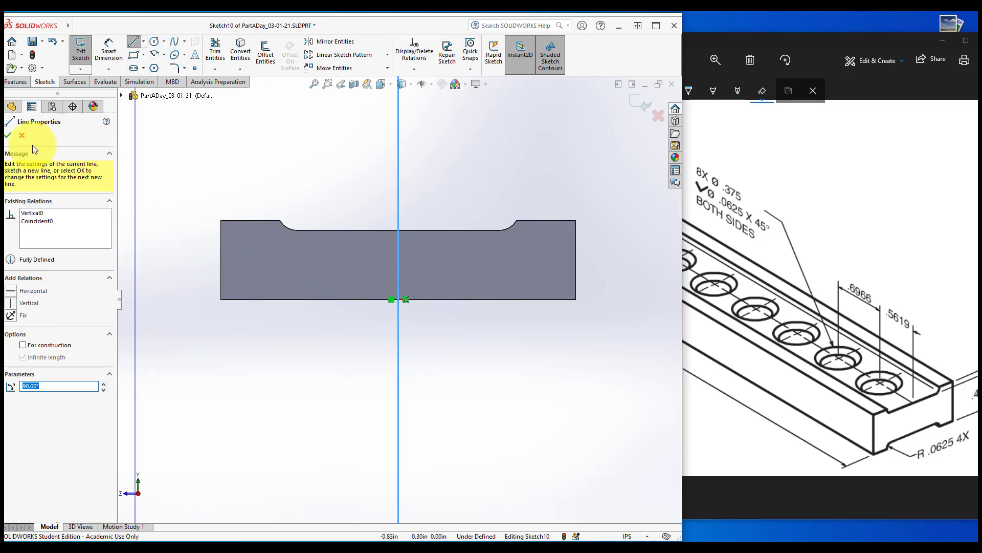
click(8, 136)
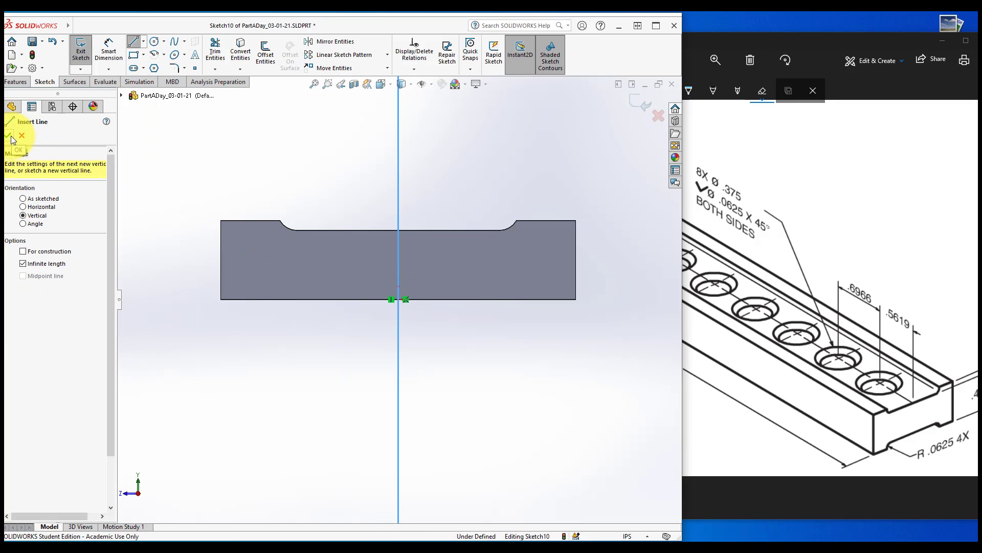
click(22, 135)
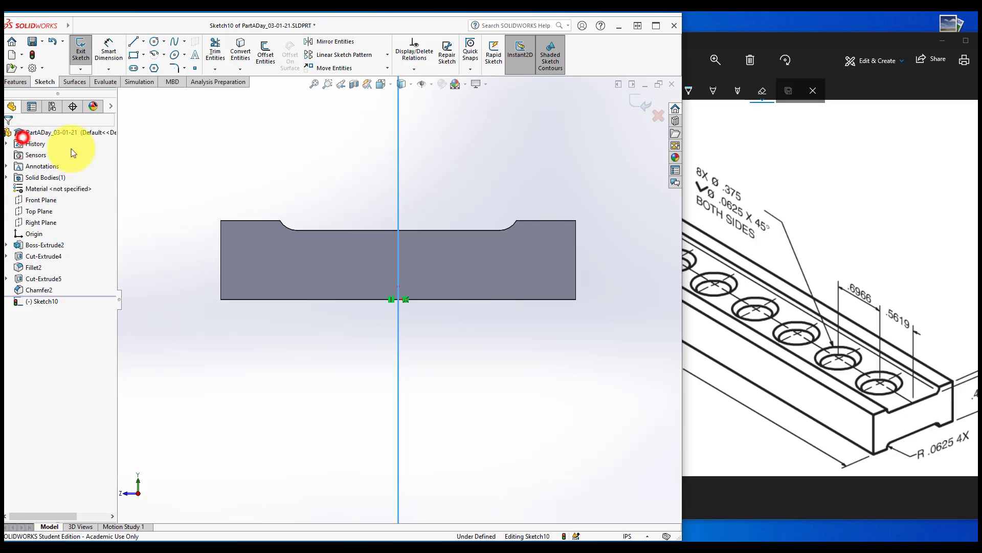
- Try an Extruded Cut with the line using the Through All - Both end condition, and discard the line sketch
middle_drag(142, 170, 214, 213)
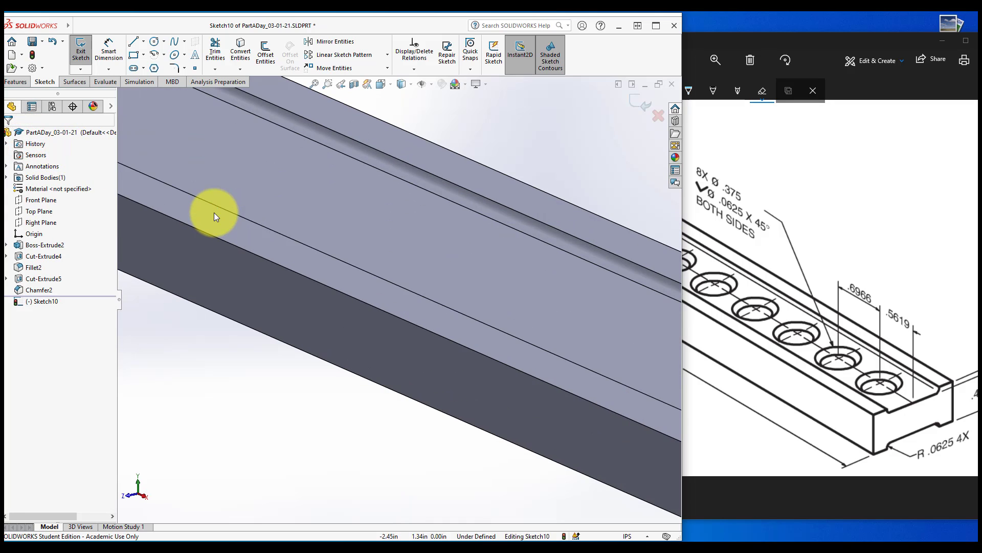
scroll(214, 212, up, 7)
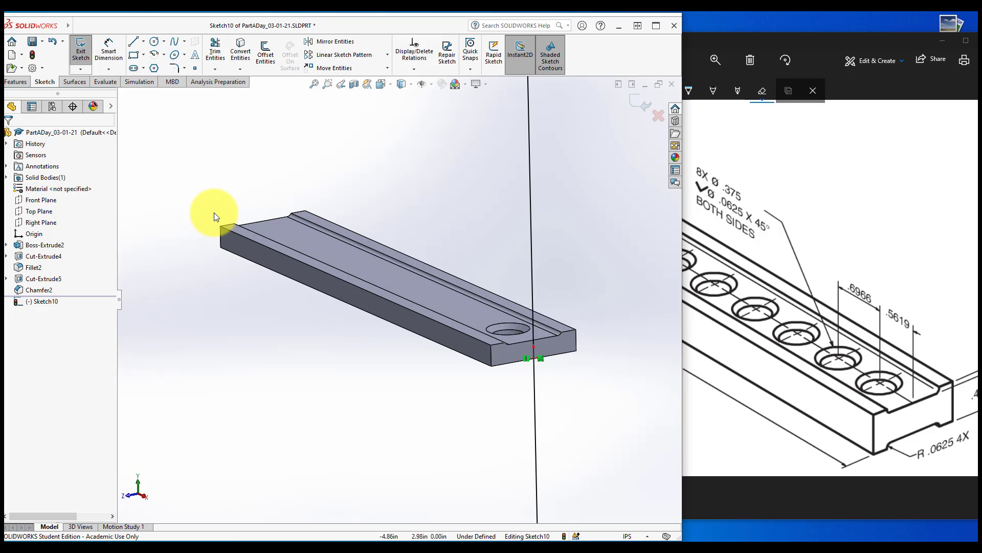
click(20, 82)
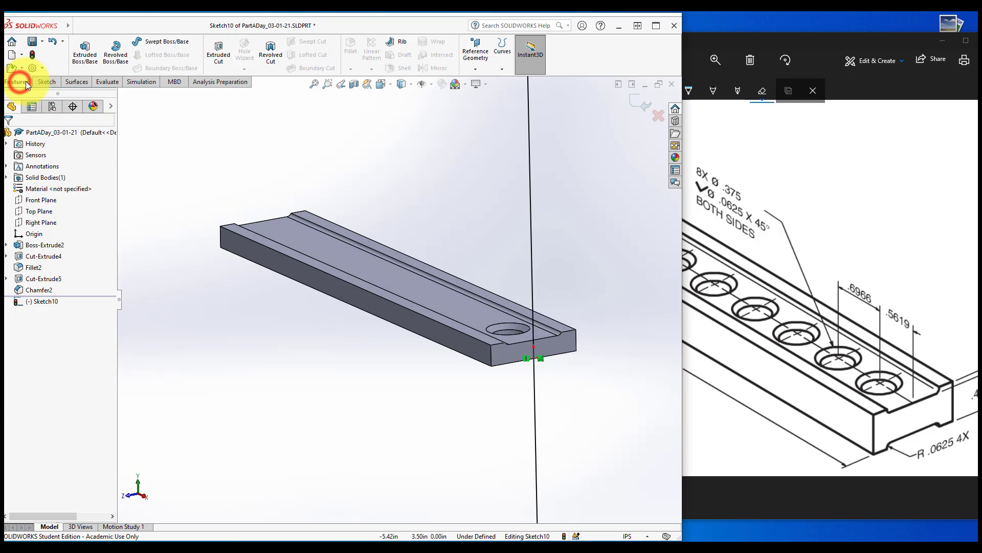
click(219, 55)
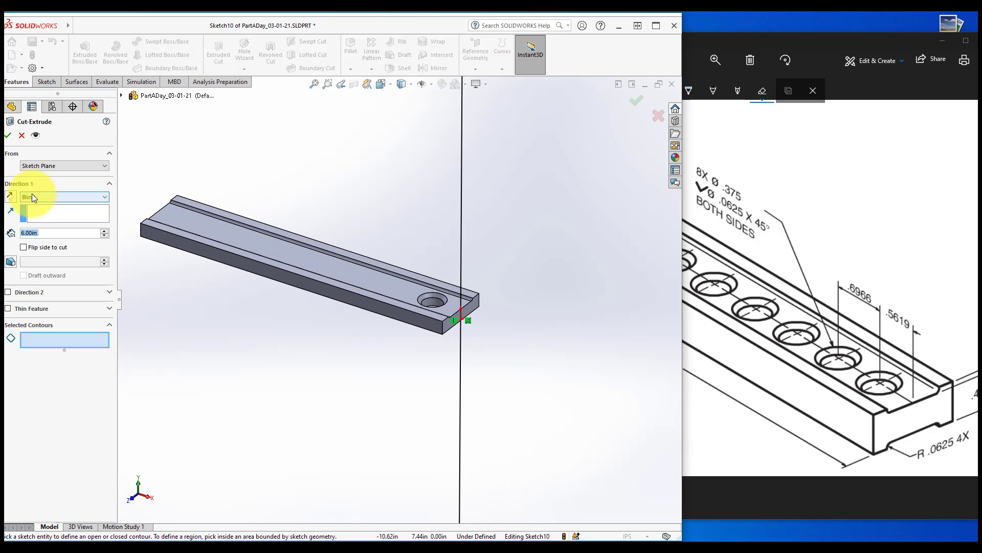
click(32, 196)
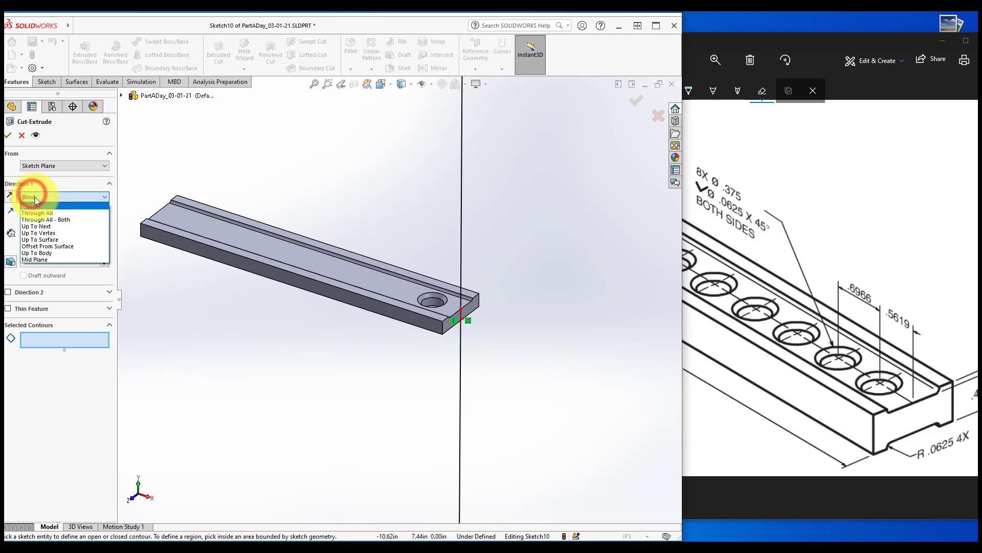
click(55, 220)
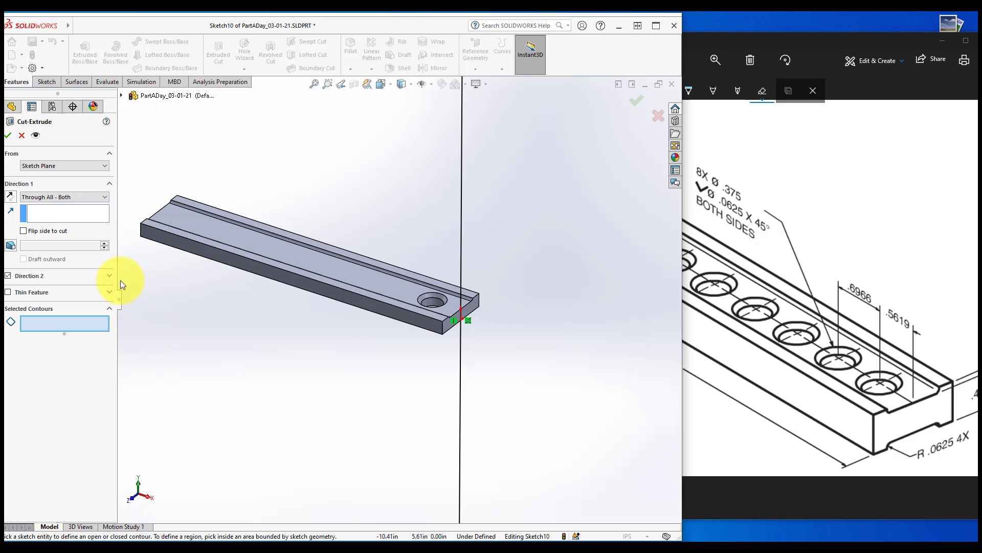
click(21, 135)
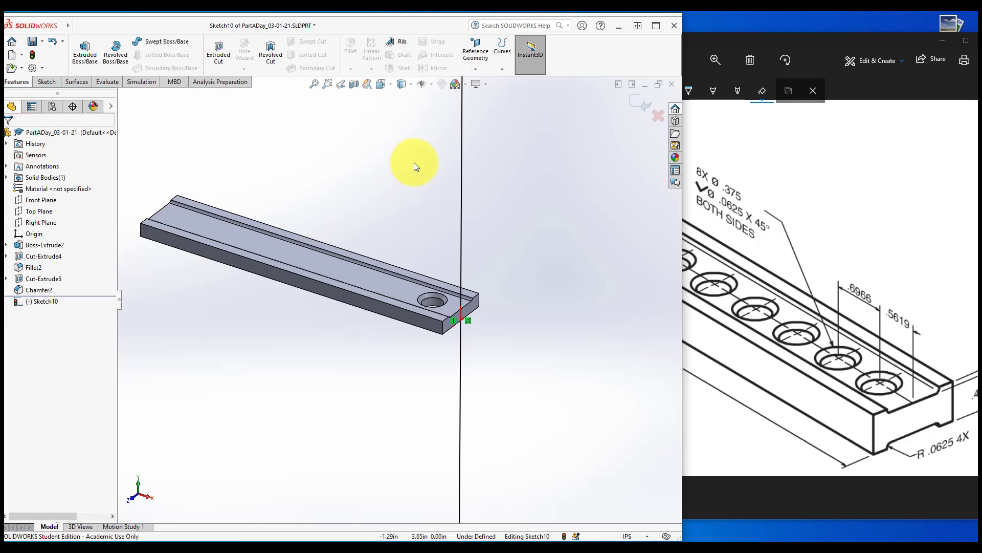
click(657, 117)
click(503, 287)
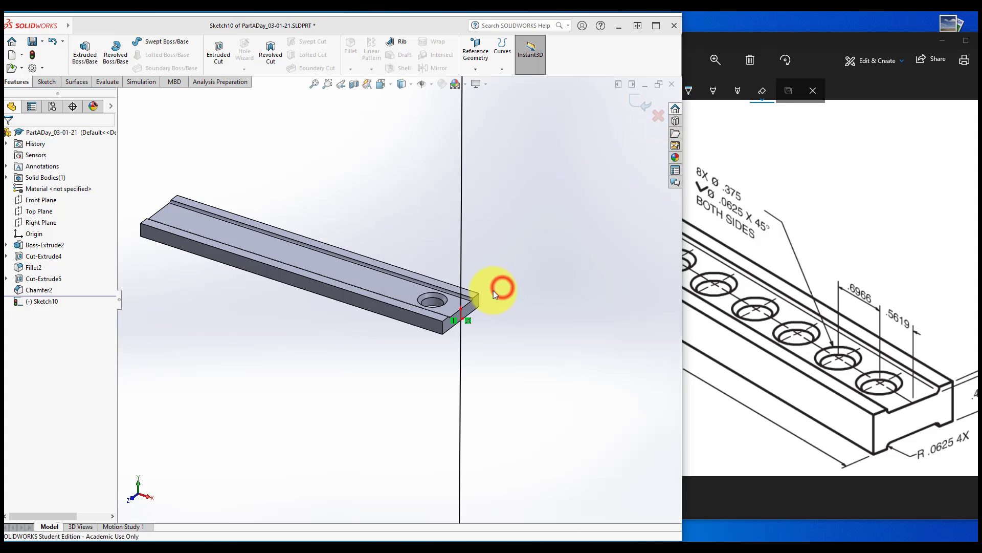
- Start a new sketch on the bar's end face and draw a vertical line about 0.29 in long upward from the origin
scroll(407, 317, down, 4)
middle_drag(407, 318, 377, 290)
scroll(377, 290, down, 3)
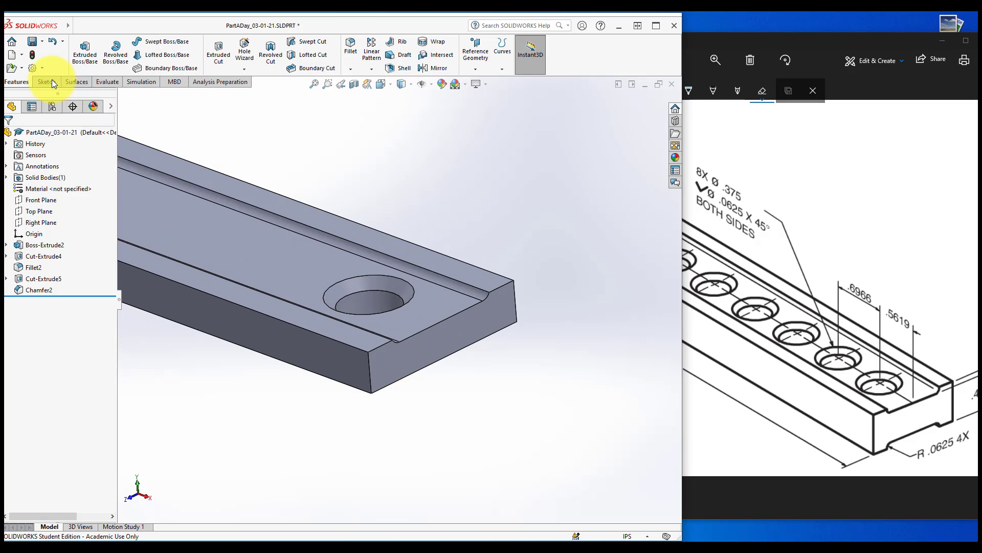
right_click(438, 334)
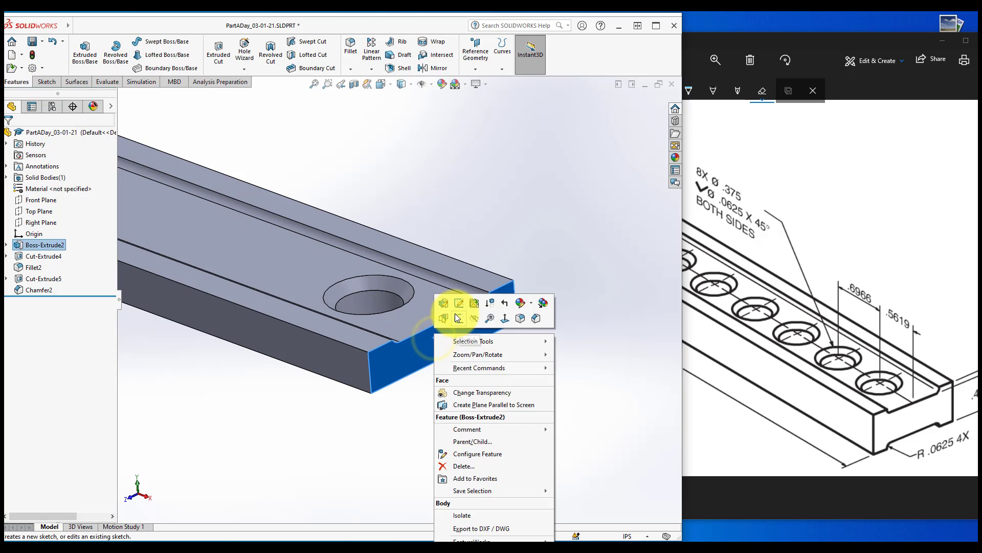
click(454, 313)
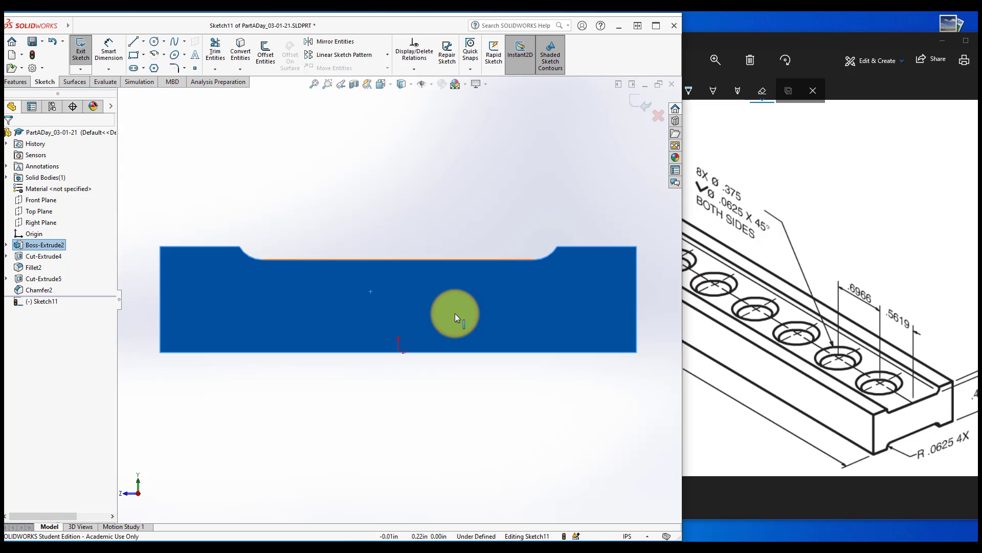
click(143, 40)
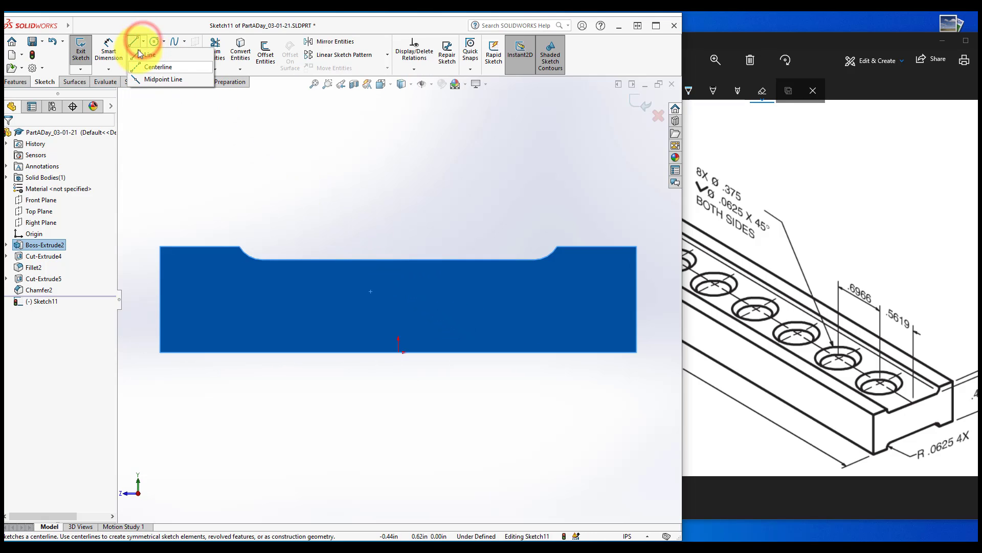
click(137, 54)
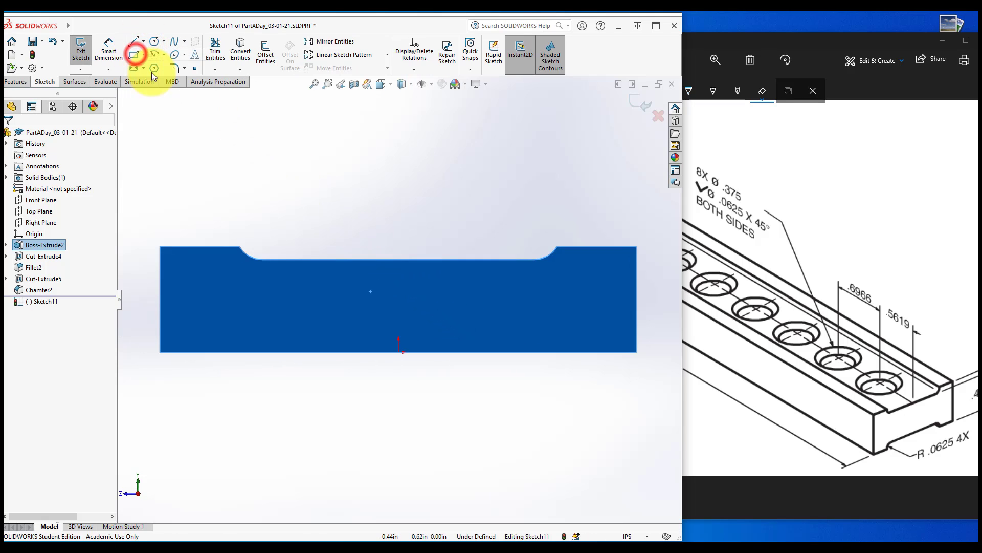
click(399, 352)
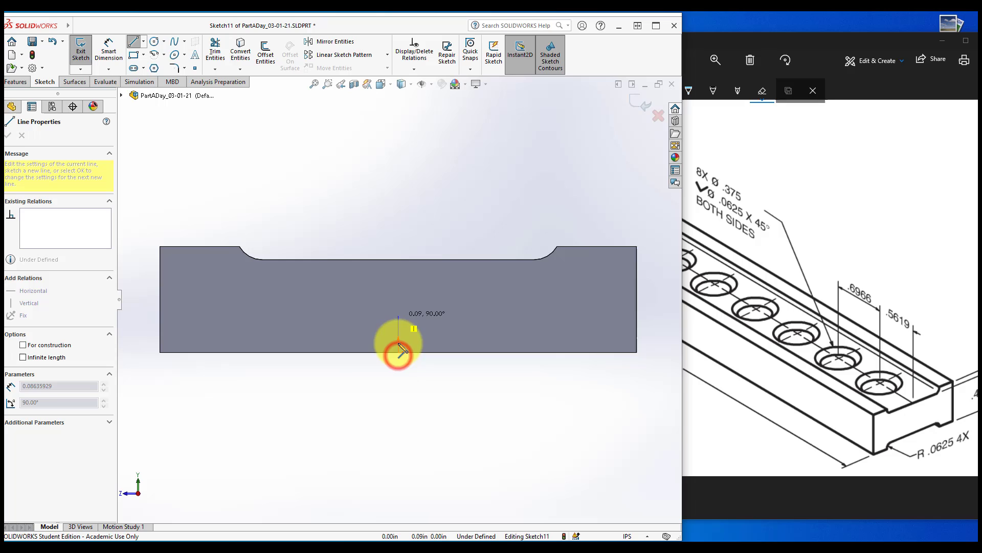
click(398, 227)
double_click(435, 190)
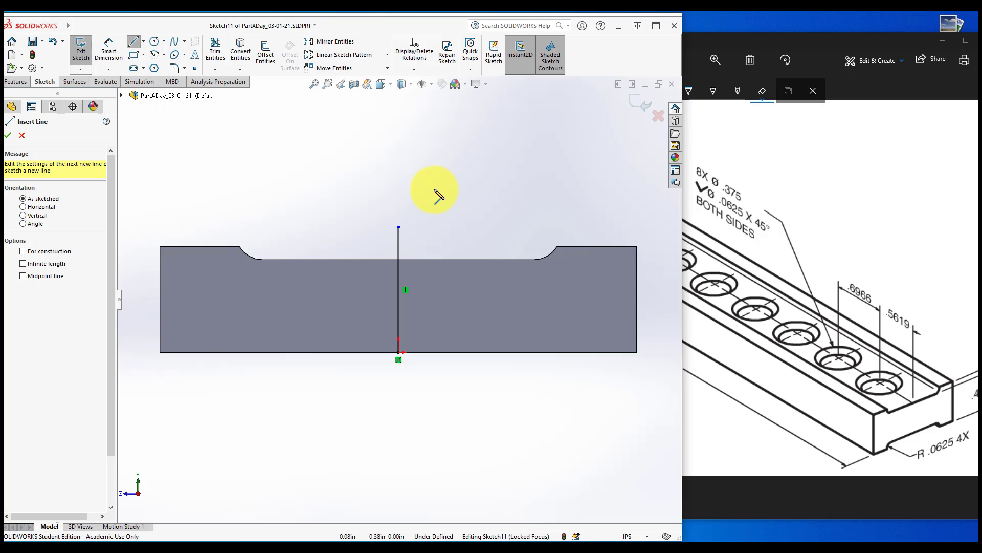
key(Escape)
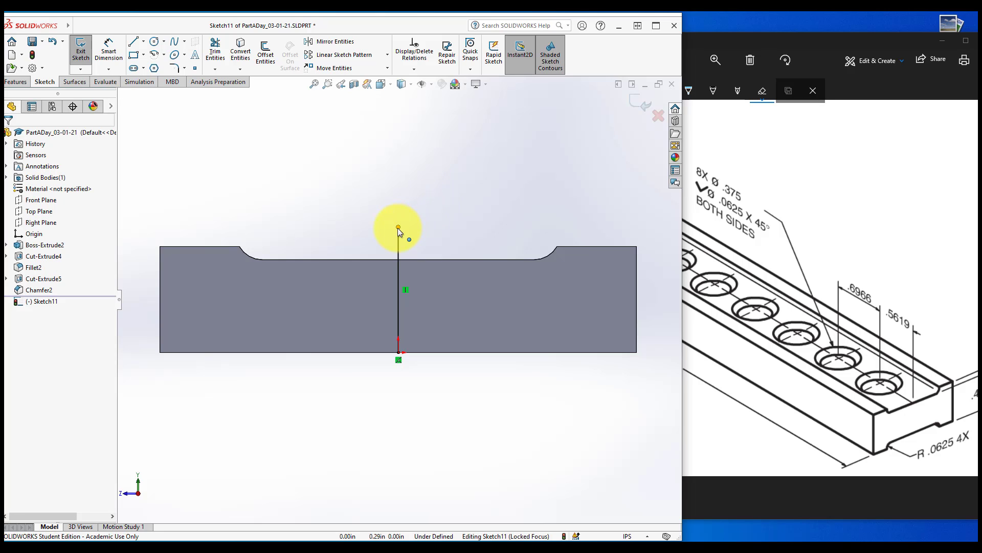
- Add a Horizontal relation between the line's upper endpoint and the midpoint of the end face's raised top edge
click(399, 227)
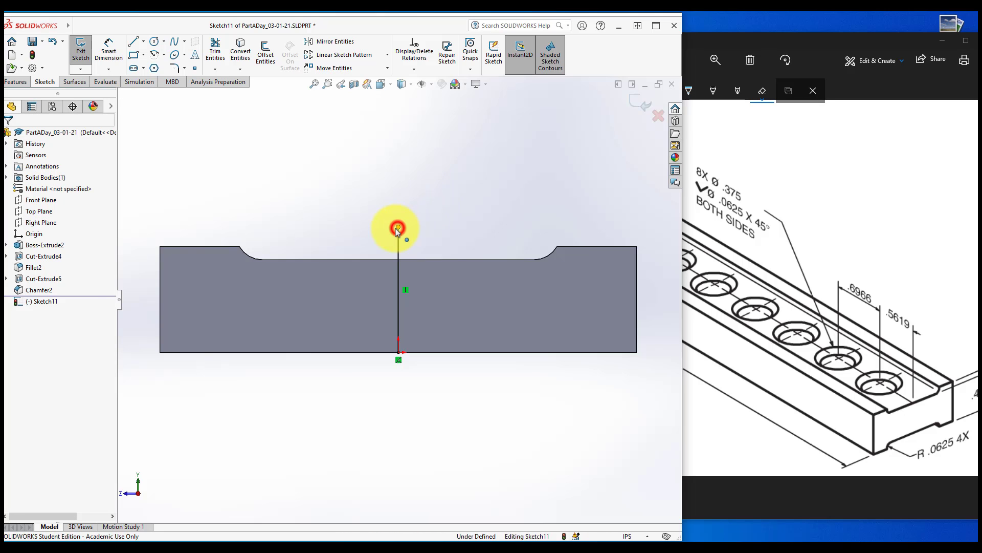
ctrl+click(201, 246)
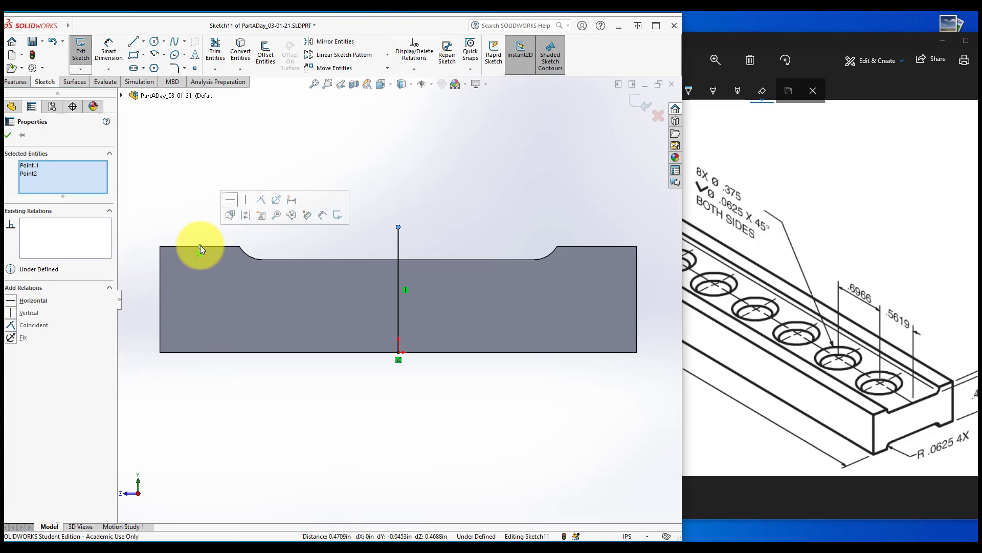
click(231, 199)
click(189, 194)
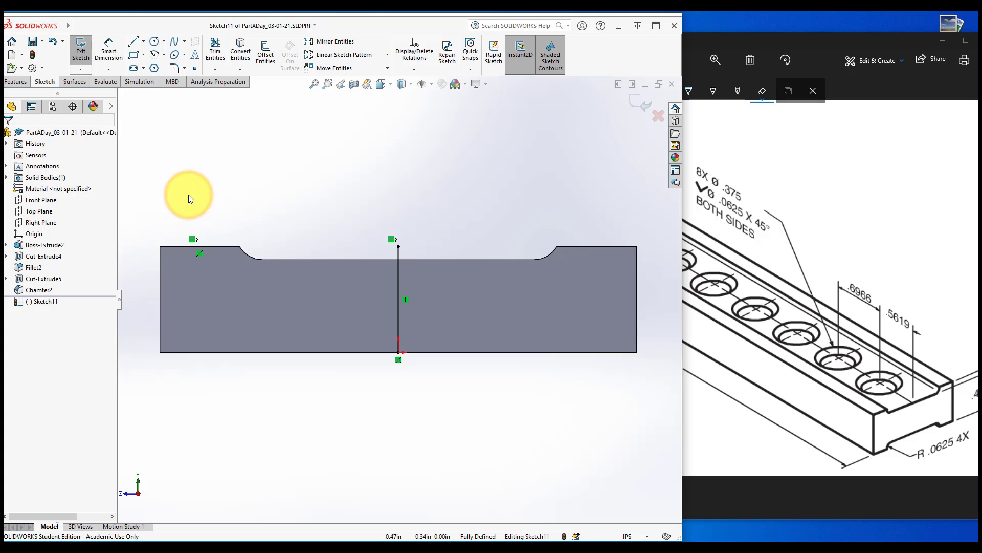
- Cut away the bar's front lengthwise half with an Extruded Cut from the line, using Through All - Both and the unflipped cut side
middle_drag(256, 237, 290, 239)
scroll(290, 238, up, 2)
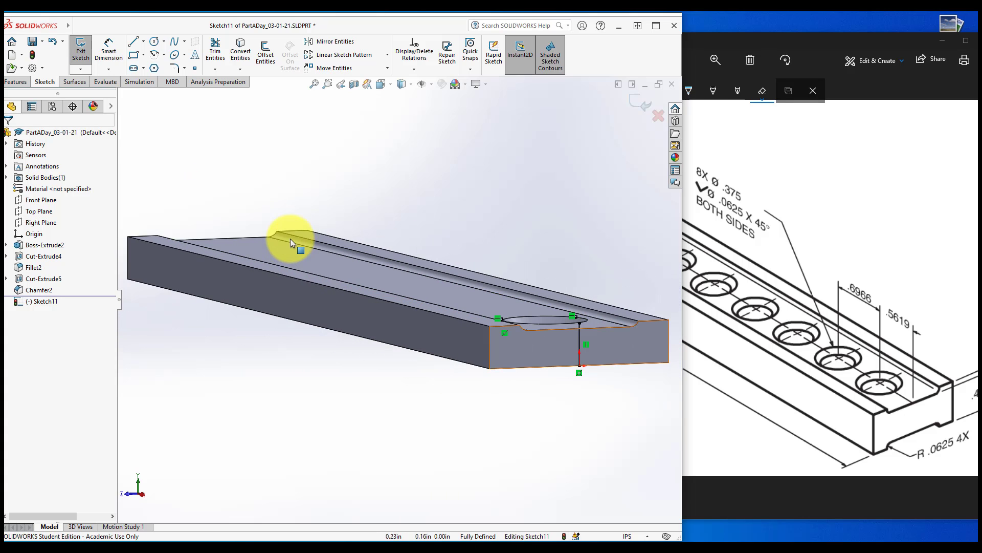
scroll(291, 239, down, 1)
scroll(534, 368, up, 2)
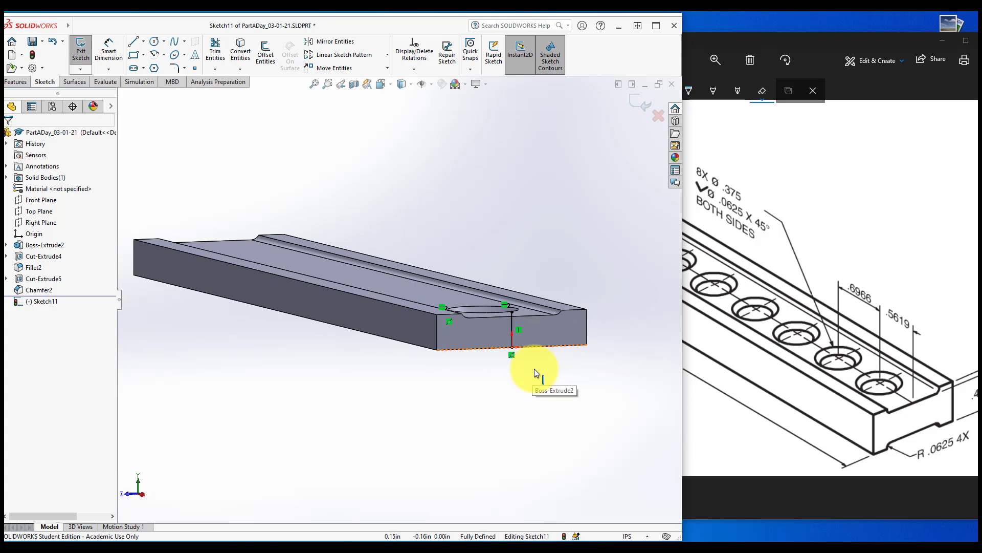
middle_drag(534, 368, 534, 368)
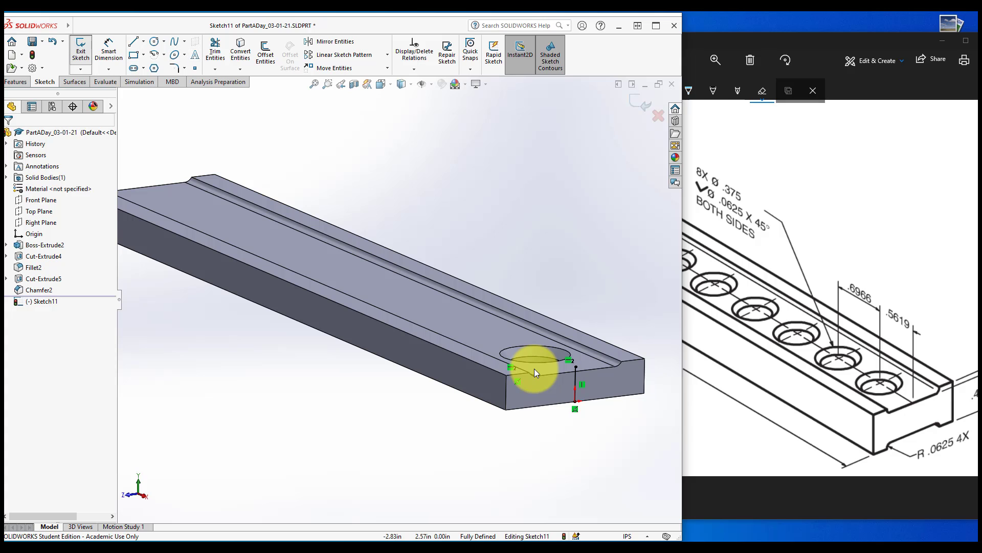
click(16, 82)
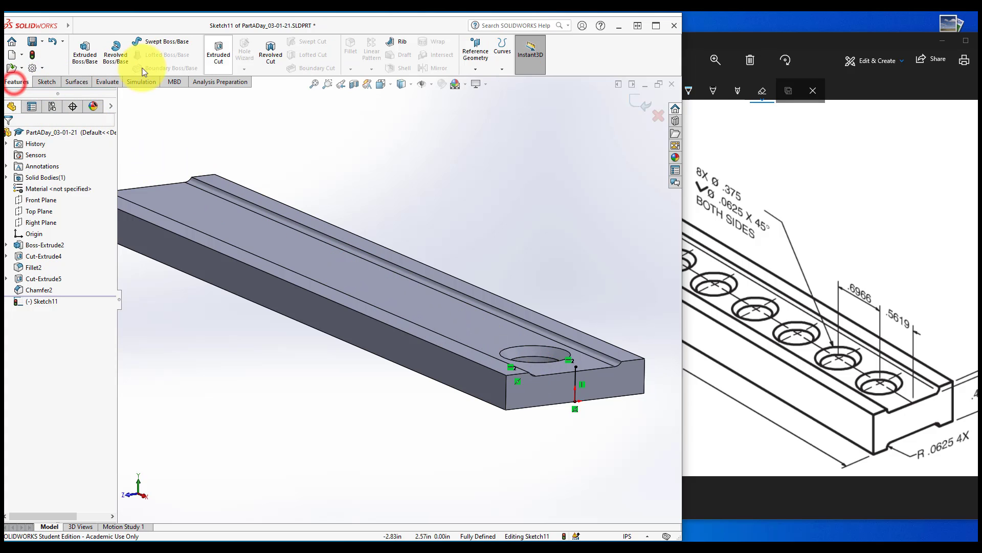
click(218, 53)
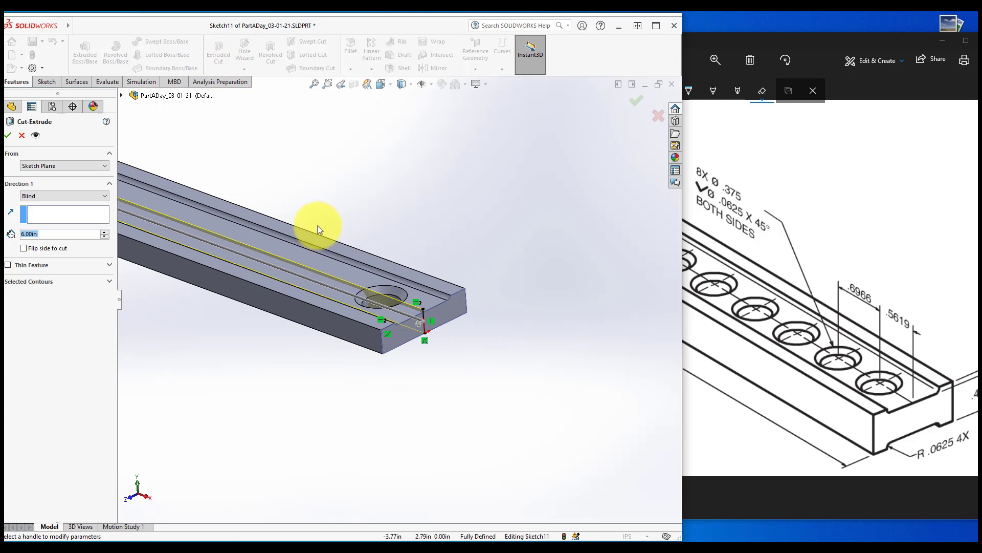
middle_drag(324, 246, 330, 246)
scroll(329, 246, up, 3)
scroll(297, 240, down, 2)
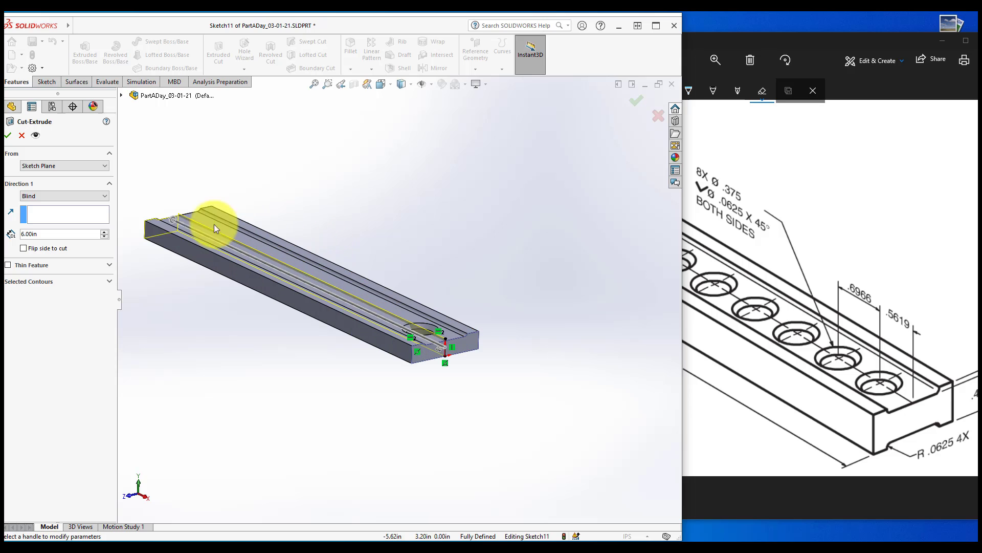
click(64, 196)
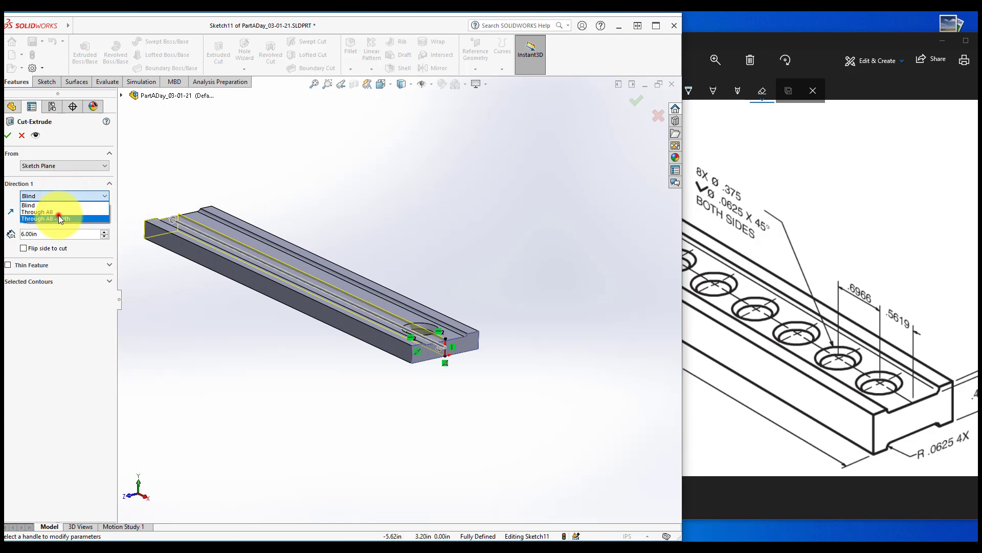
click(51, 218)
middle_drag(59, 214, 58, 214)
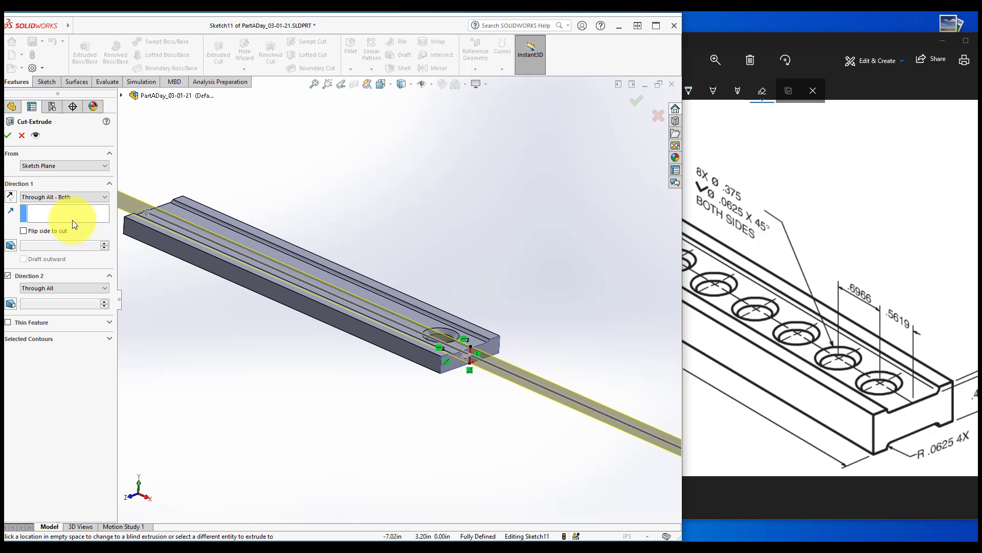
scroll(447, 355, down, 8)
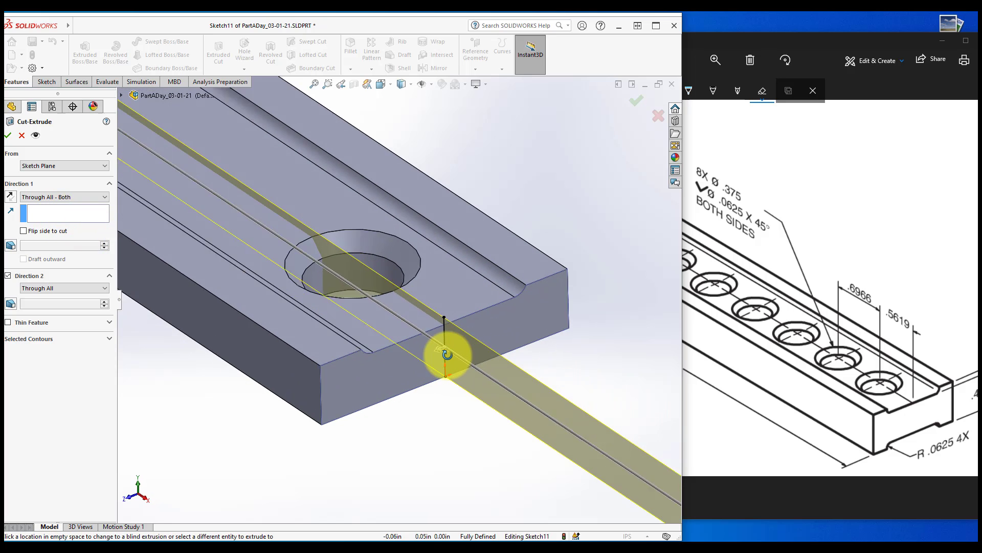
middle_drag(447, 355, 447, 355)
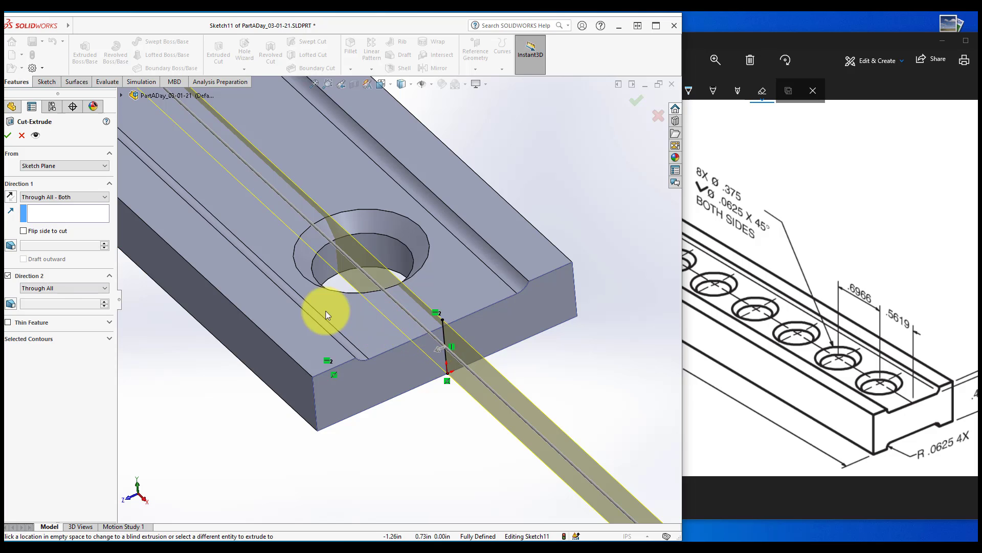
click(23, 231)
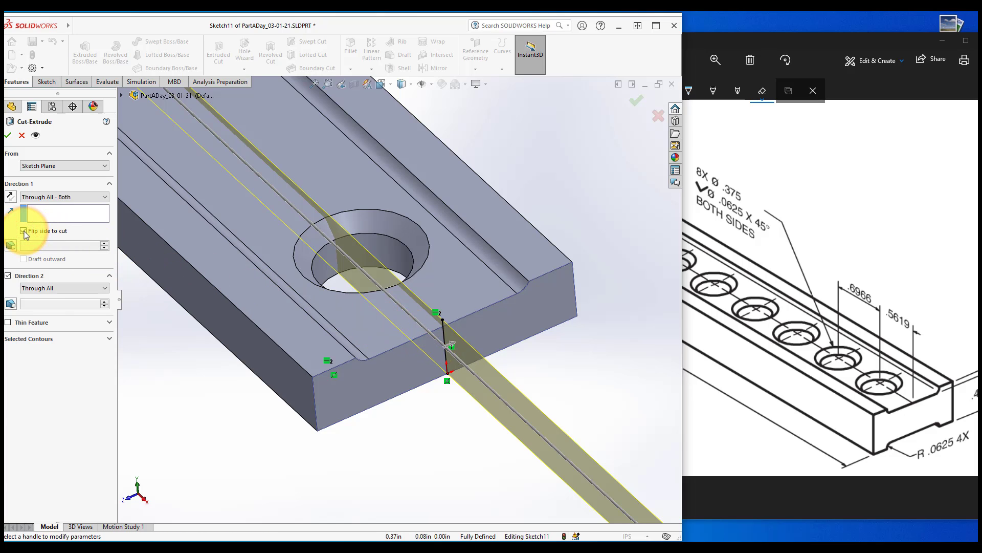
click(23, 231)
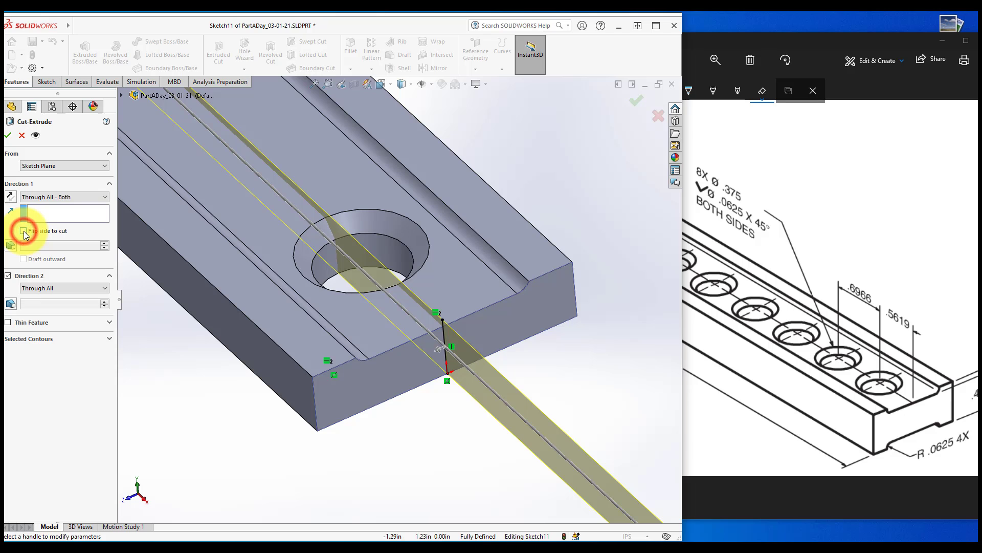
click(8, 135)
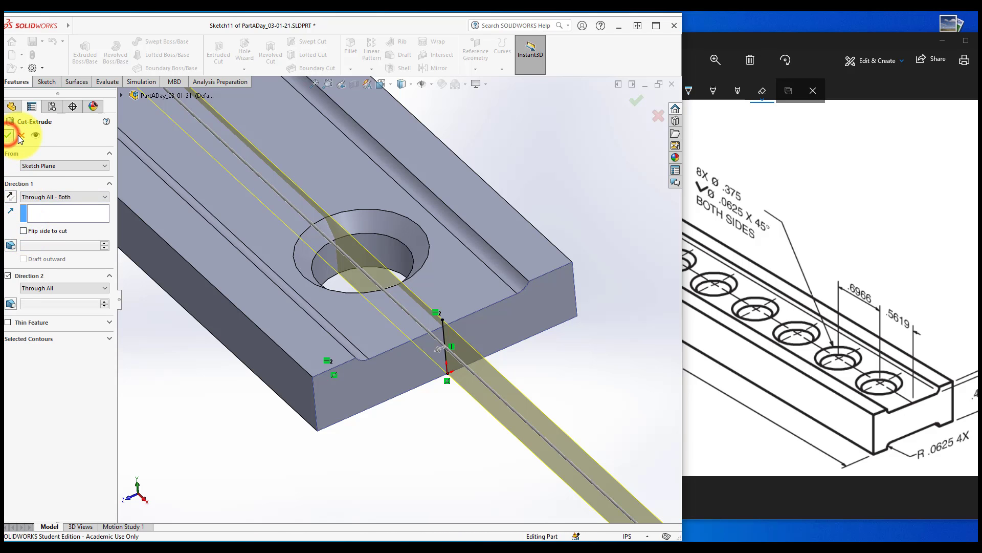
- From the front view, measure the hole chamfer's horizontal and vertical extents between its upper and lower corner vertices on the cut face
middle_drag(158, 219, 394, 362)
scroll(394, 362, up, 4)
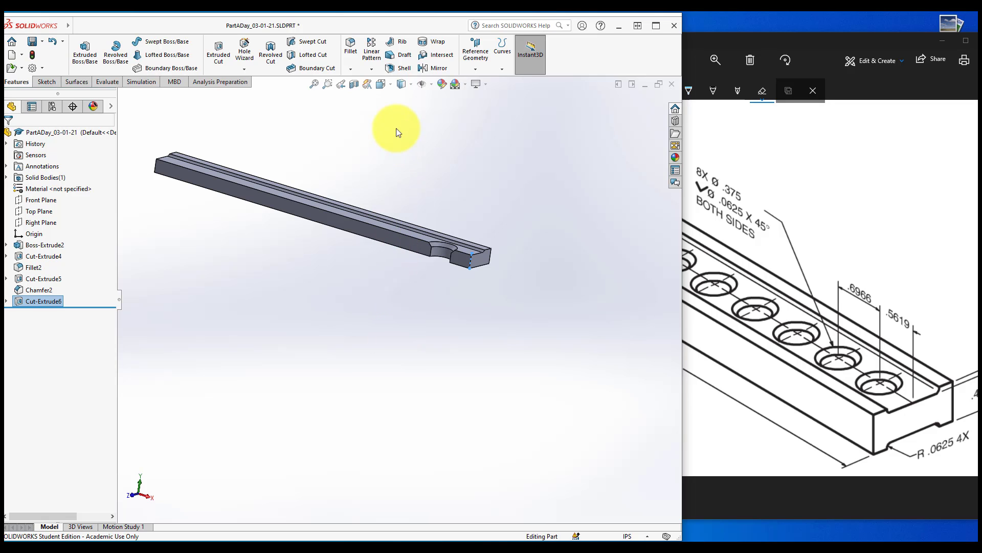
click(390, 87)
click(250, 389)
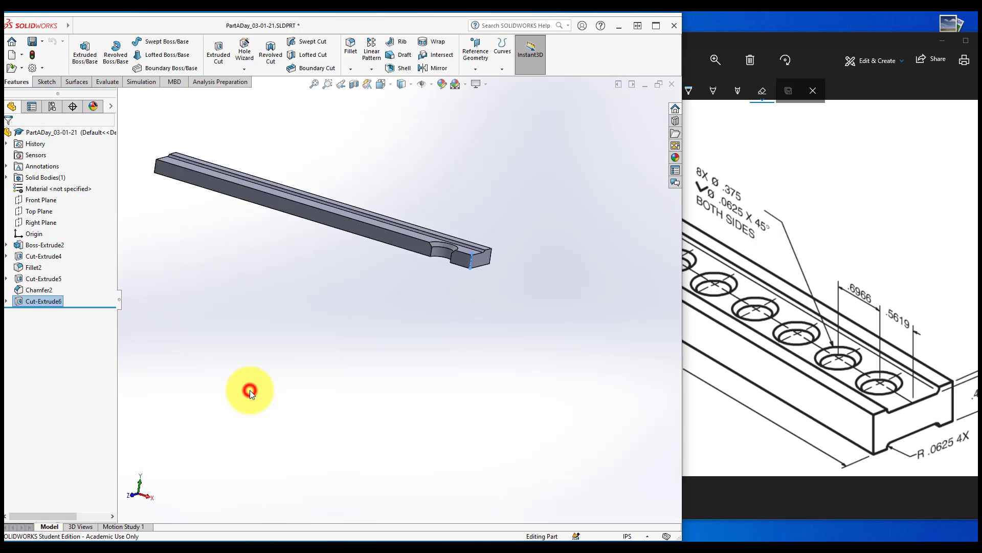
scroll(418, 312, down, 10)
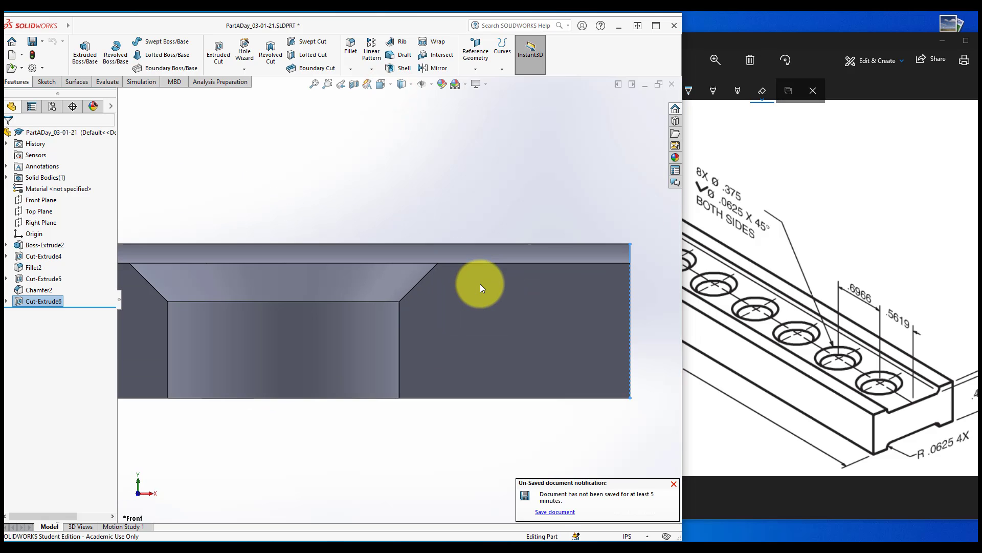
scroll(480, 283, up, 3)
scroll(480, 283, down, 2)
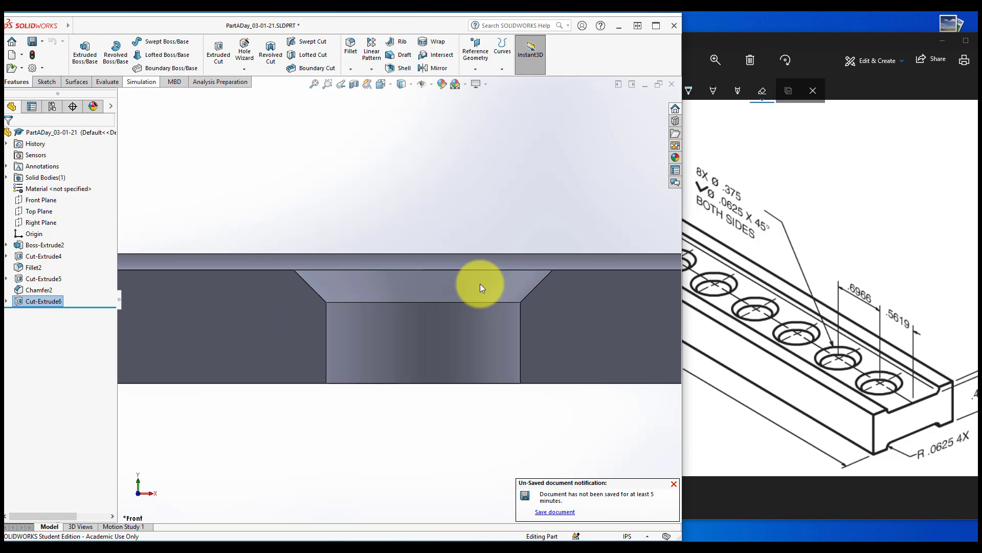
click(107, 81)
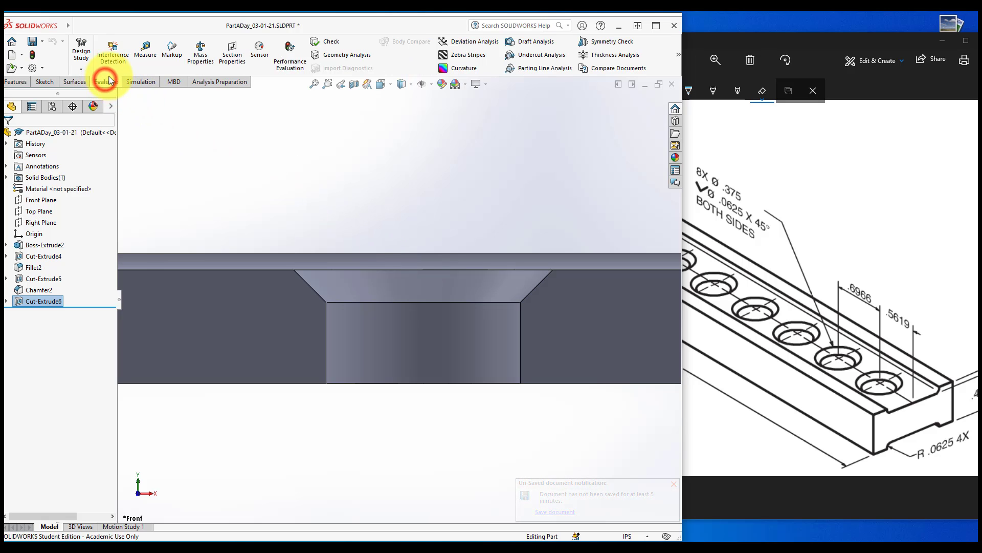
click(145, 49)
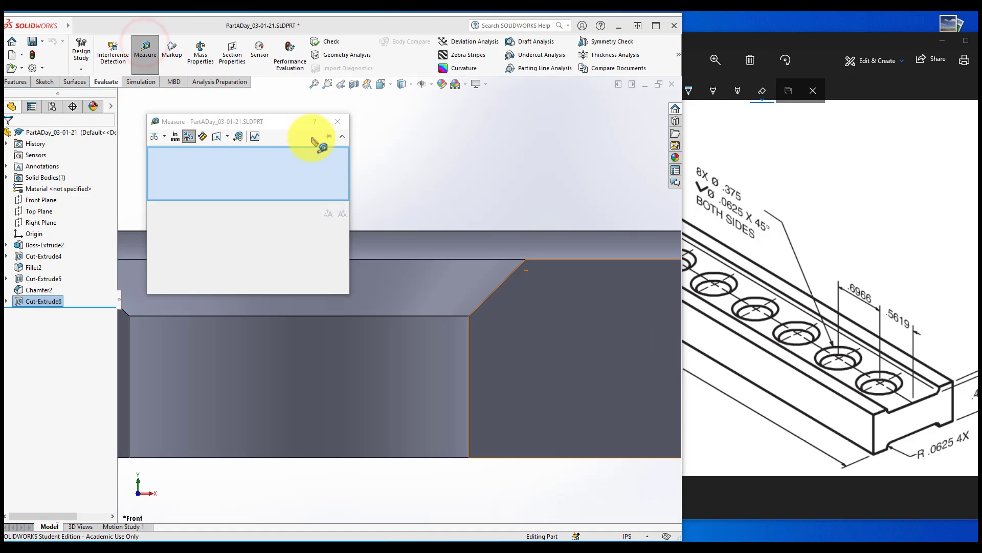
click(525, 259)
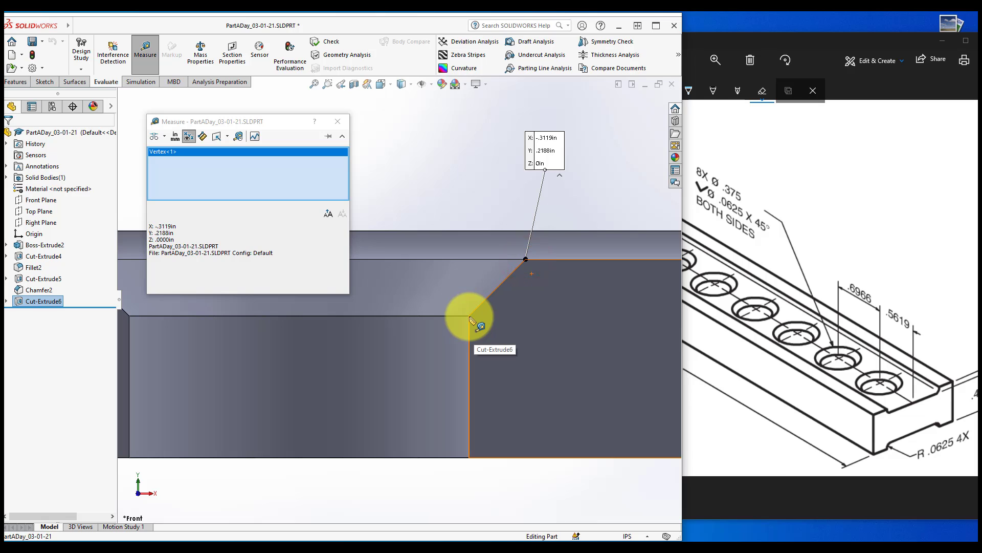
click(469, 316)
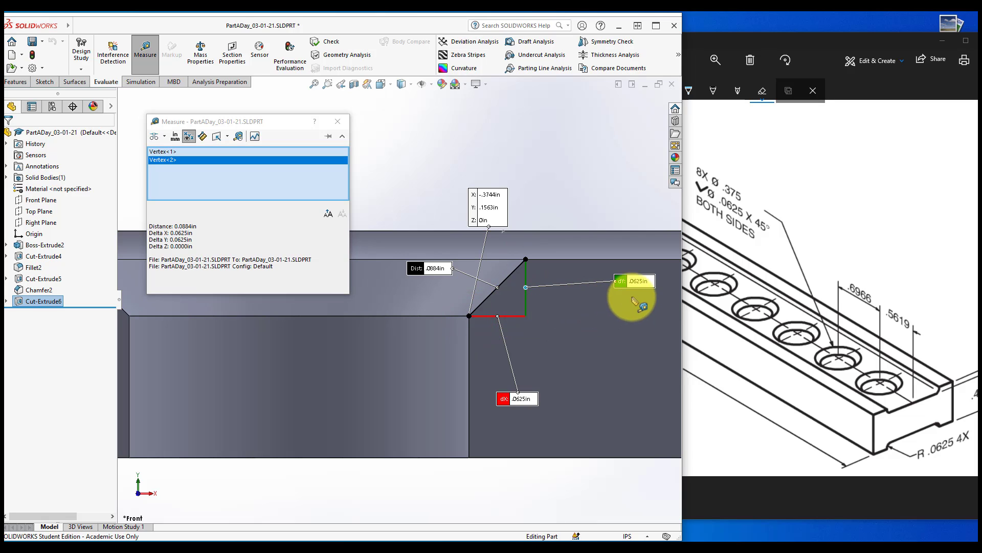
drag(639, 282, 604, 188)
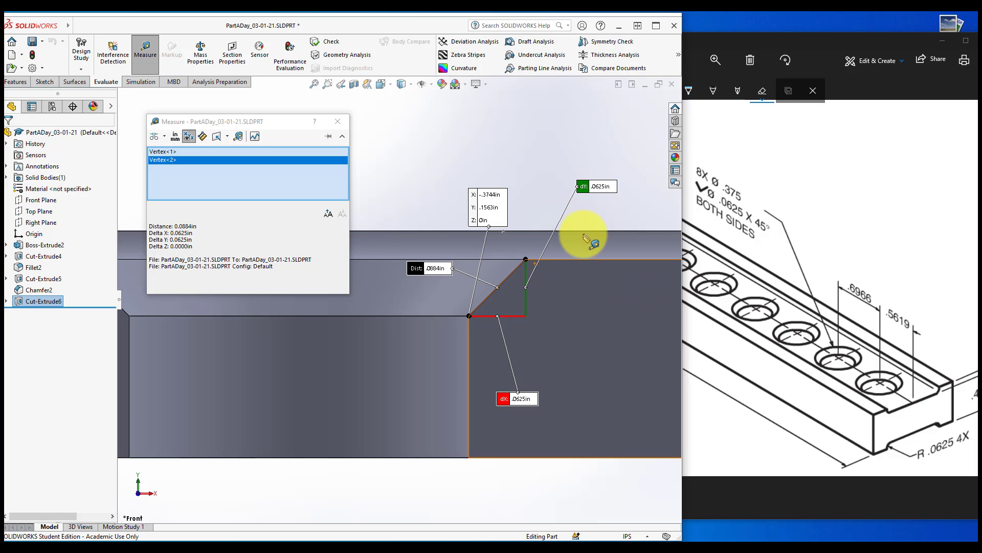
drag(517, 402, 382, 367)
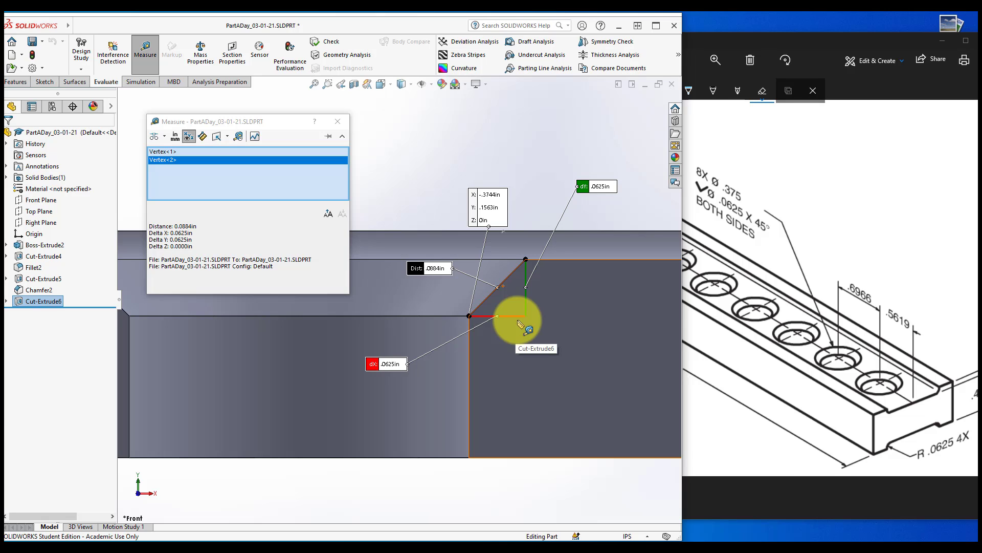
click(337, 121)
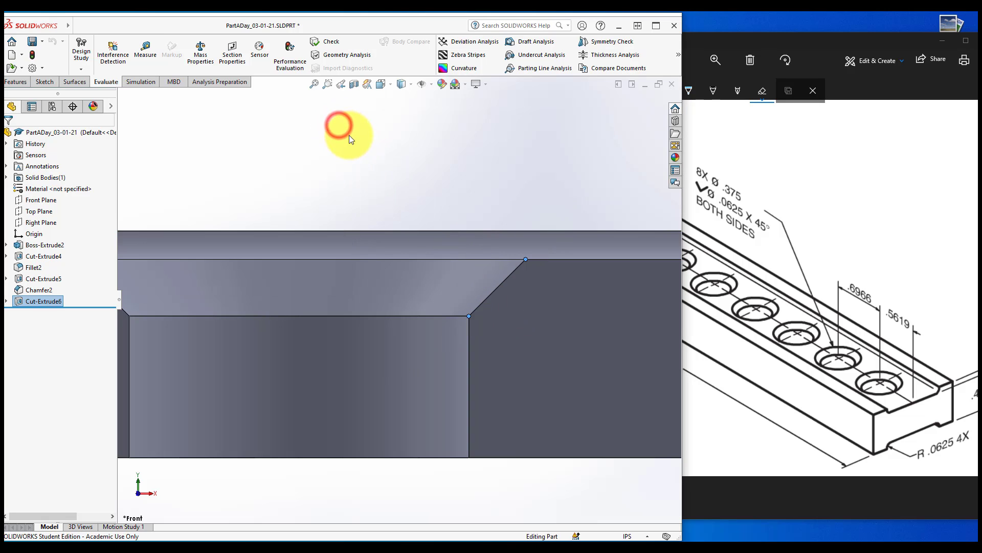
- Suppress the extruded cut that removes the bar's front lengthwise half
middle_drag(397, 182, 379, 201)
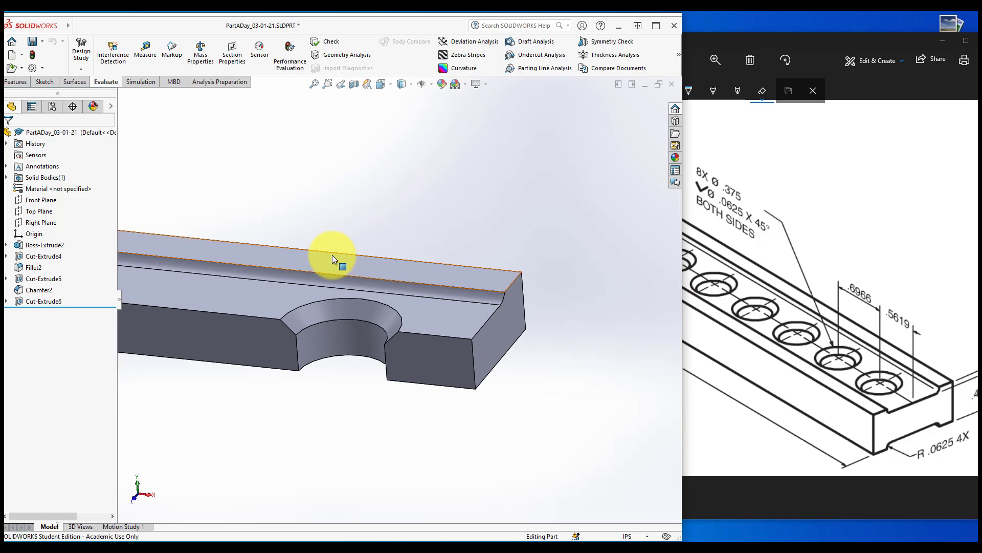
scroll(333, 255, down, 2)
scroll(333, 255, up, 3)
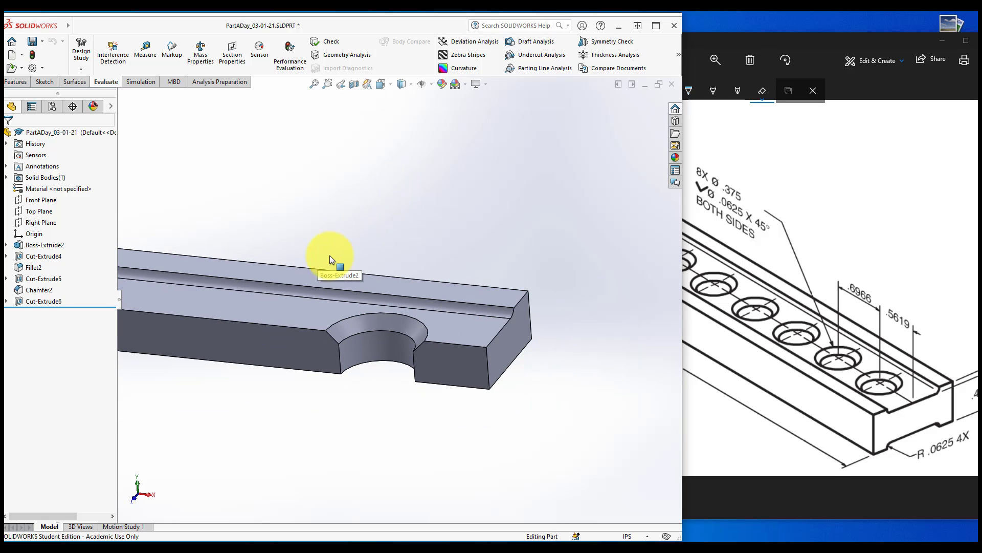
click(48, 301)
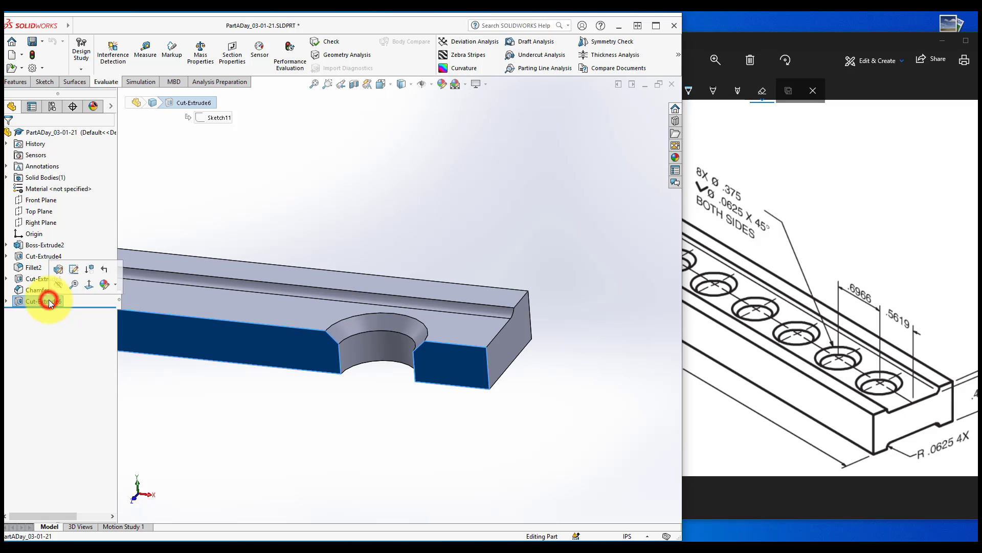
click(91, 268)
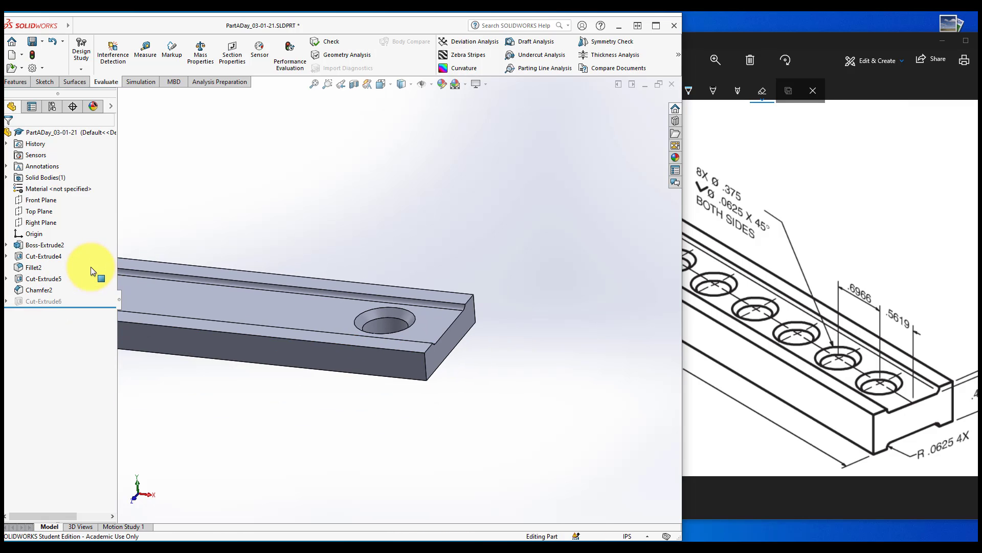
- Start a Linear Pattern using the bar's front upper long edge as Direction 1
scroll(245, 306, up, 7)
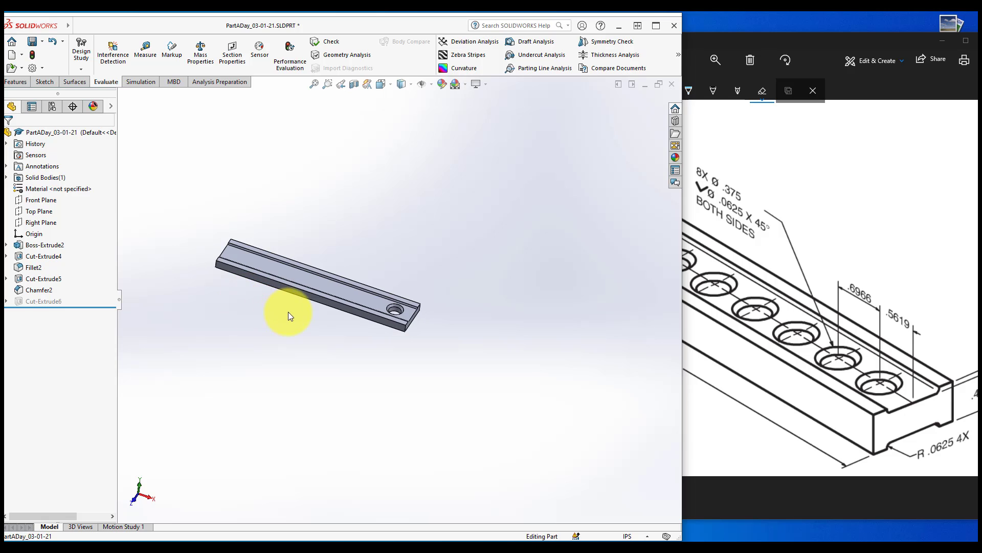
middle_drag(290, 311, 288, 311)
scroll(288, 311, down, 5)
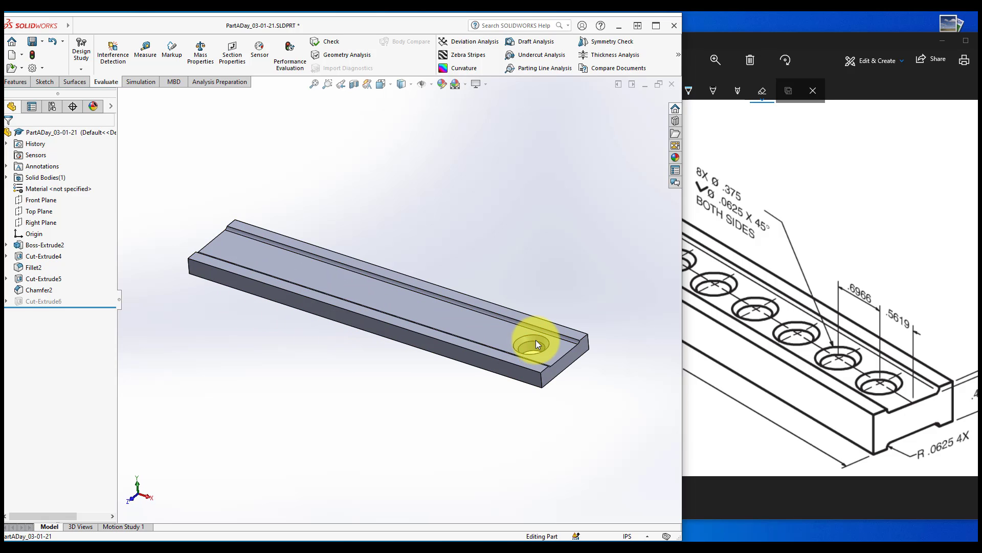
click(14, 83)
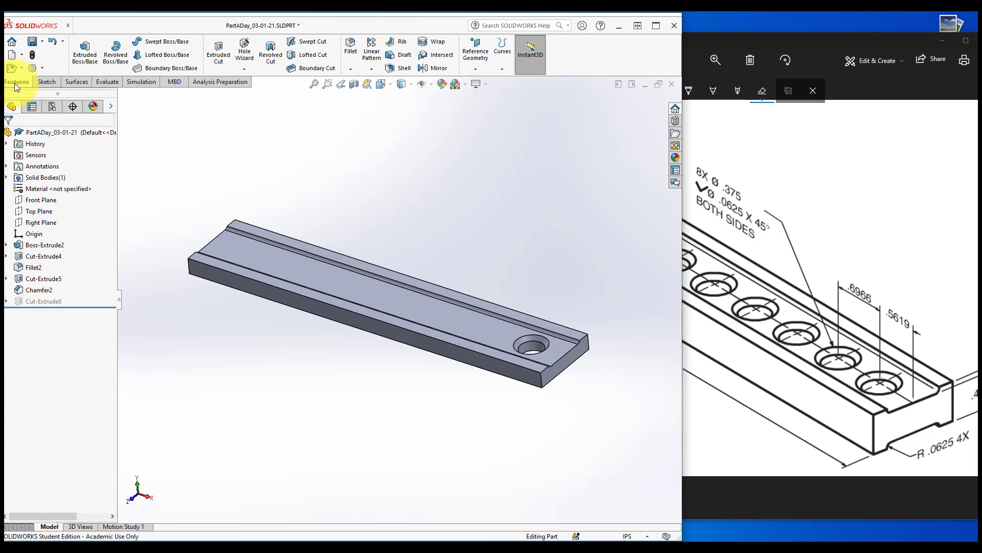
click(369, 49)
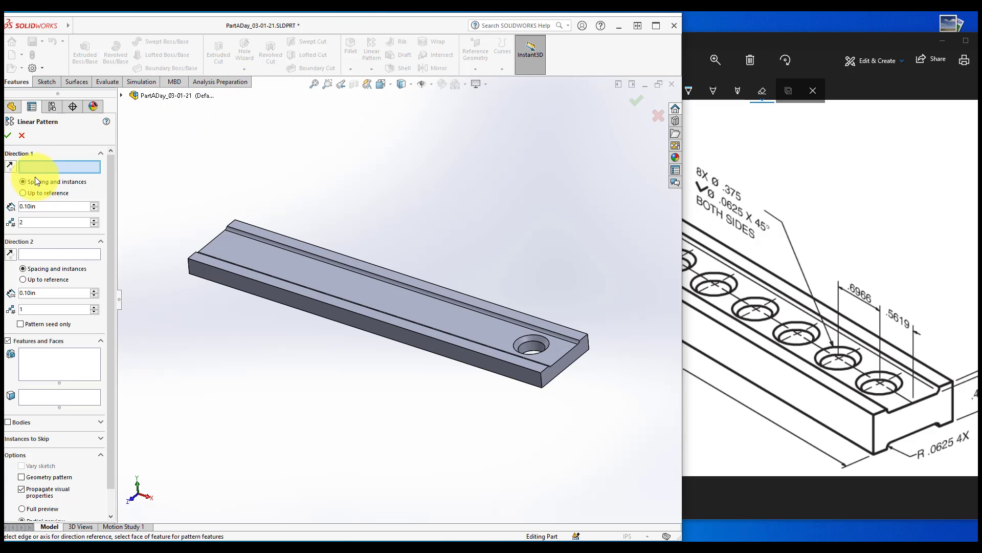
scroll(540, 360, down, 6)
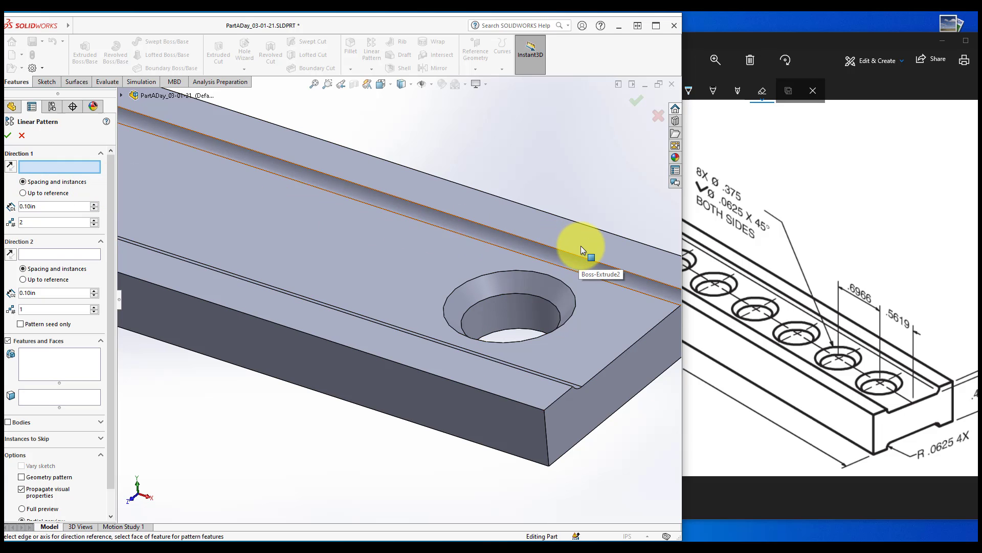
click(454, 383)
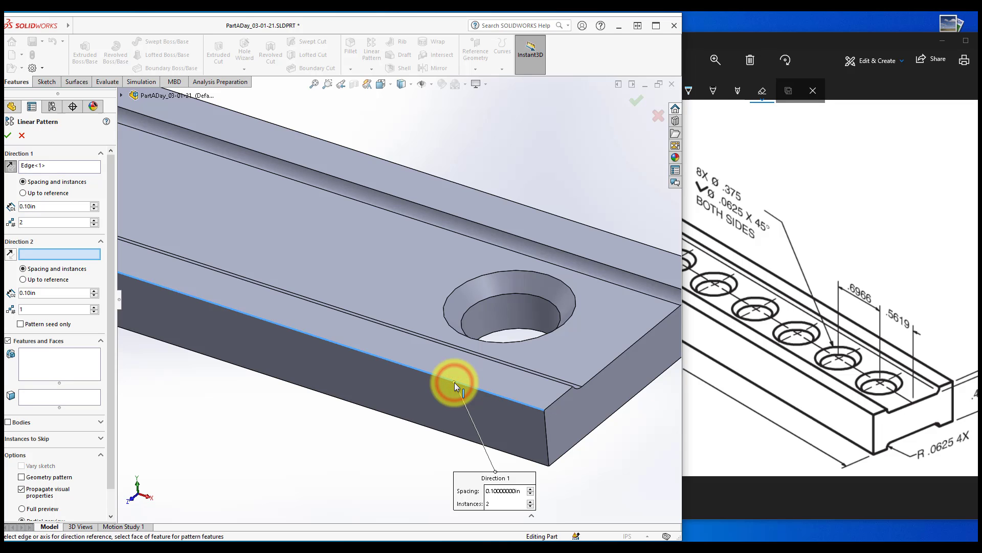
scroll(455, 382, up, 3)
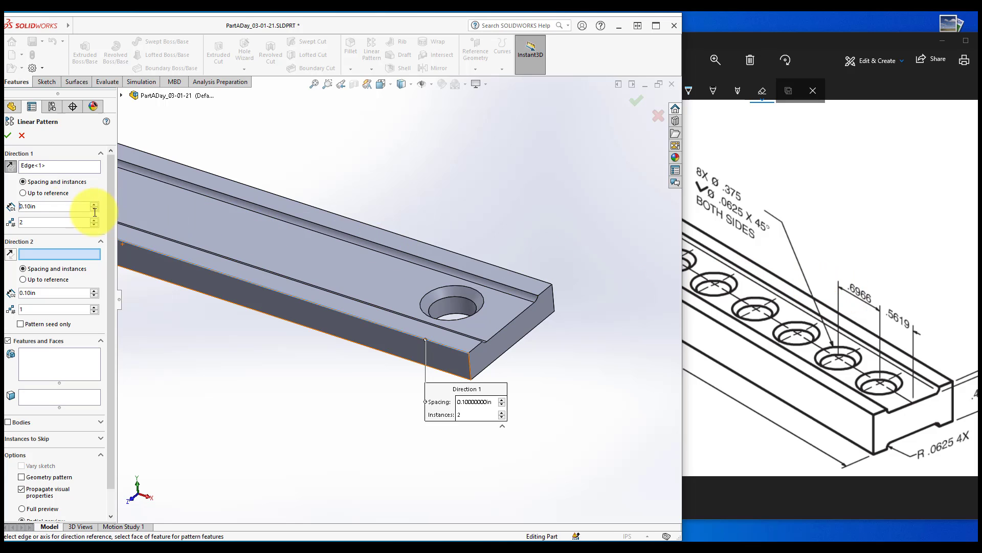
- Set the pattern's Direction 1 to 0.6966 in spacing and 8 instances
click(50, 206)
drag(50, 207, 9, 209)
text(.)
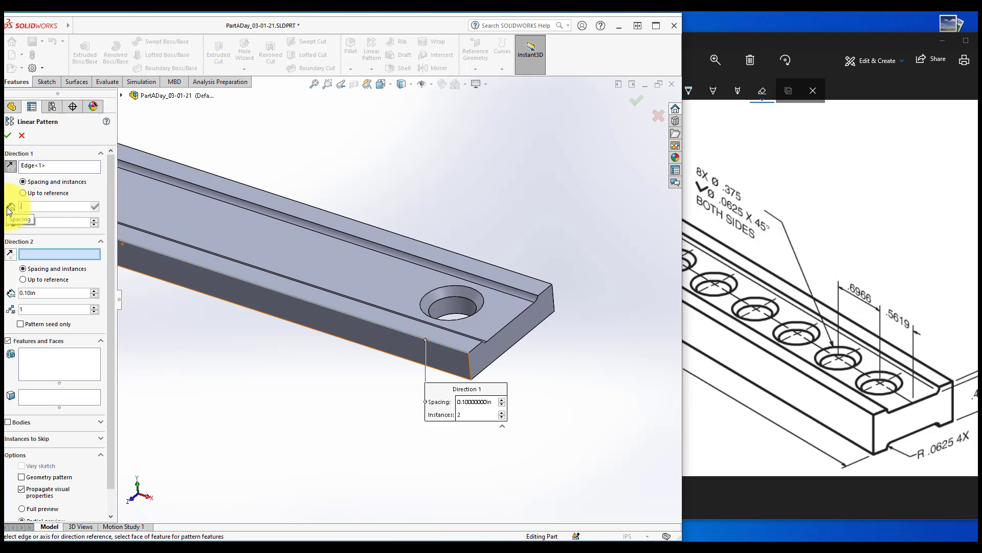
text(6966)
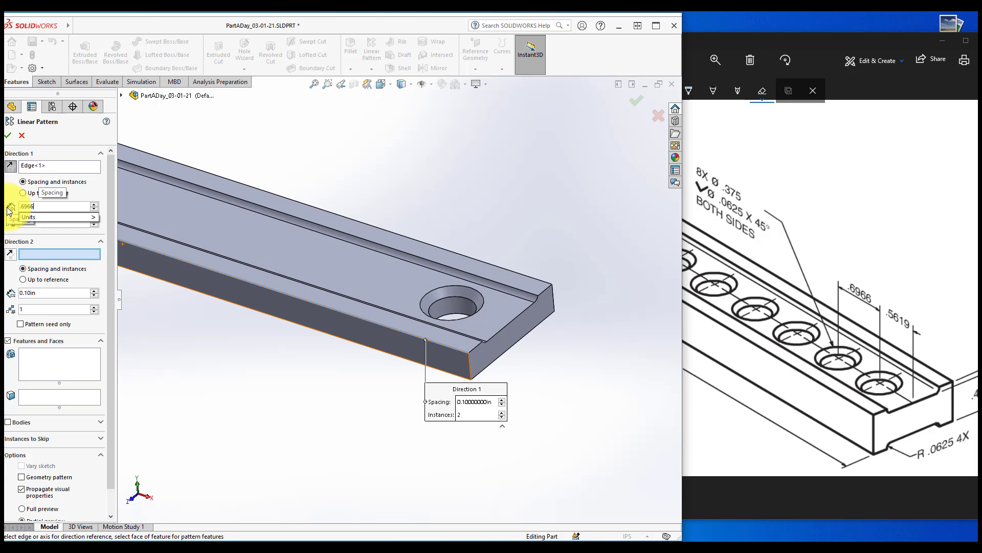
click(60, 241)
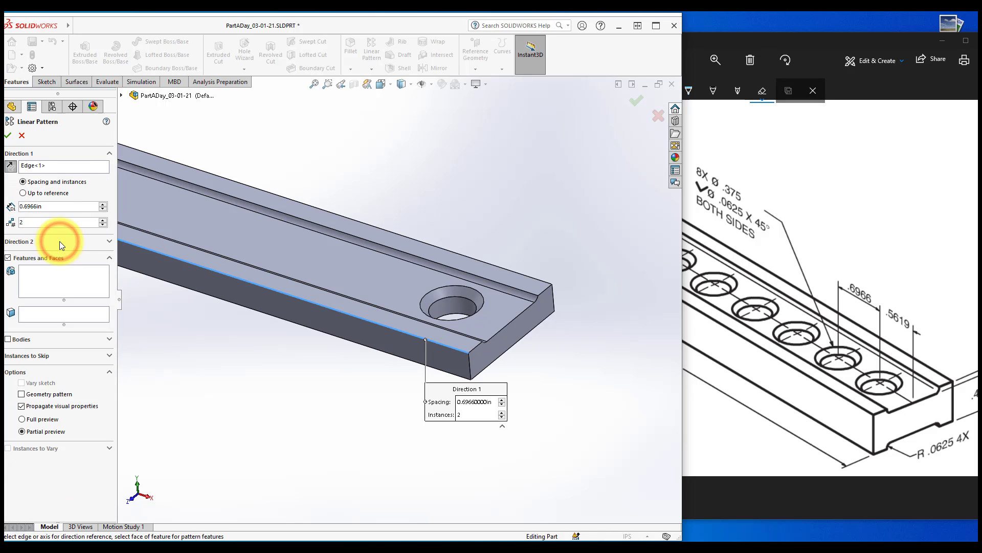
click(103, 219)
click(103, 220)
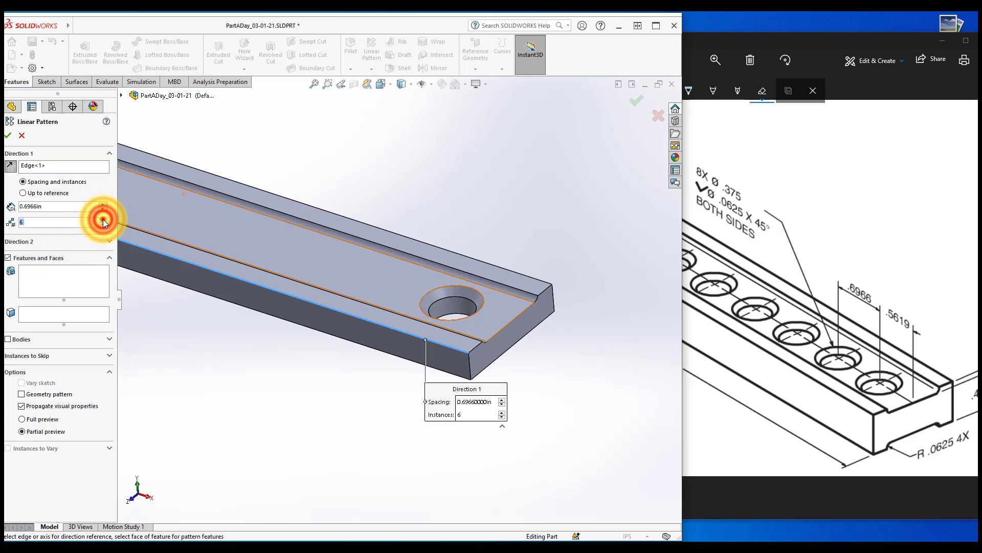
- Choose only the hole cut as the feature to pattern, leaving its chamfer out, and accept the linear pattern
click(29, 284)
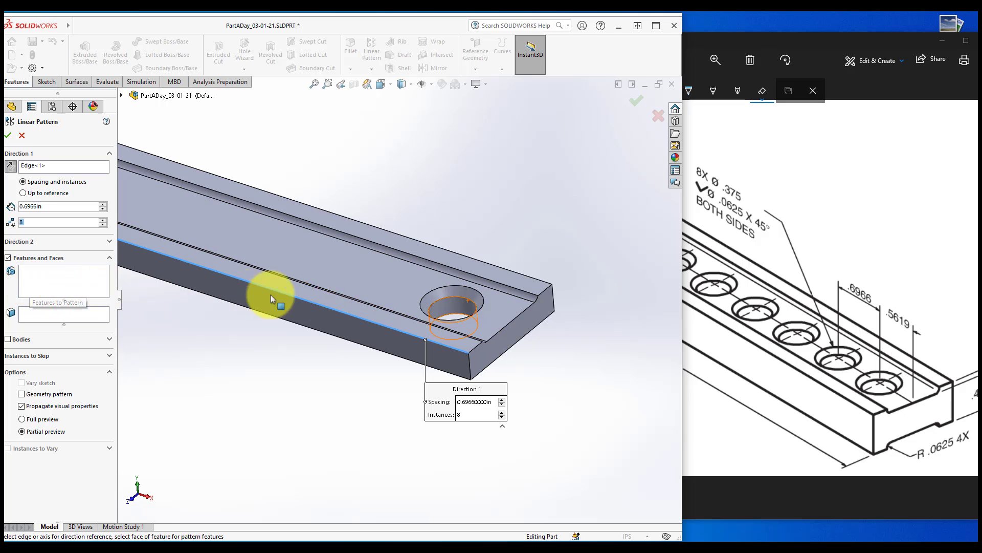
click(457, 305)
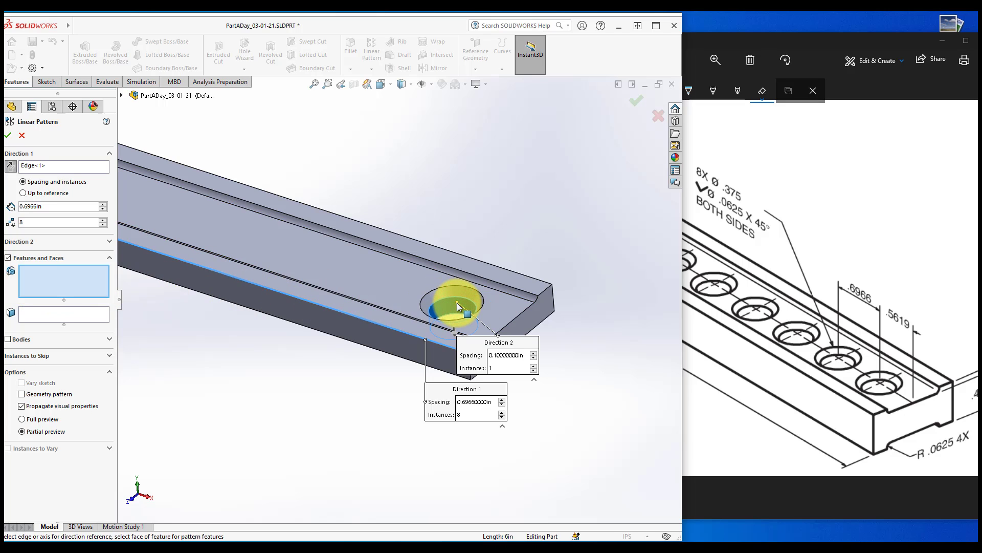
click(35, 282)
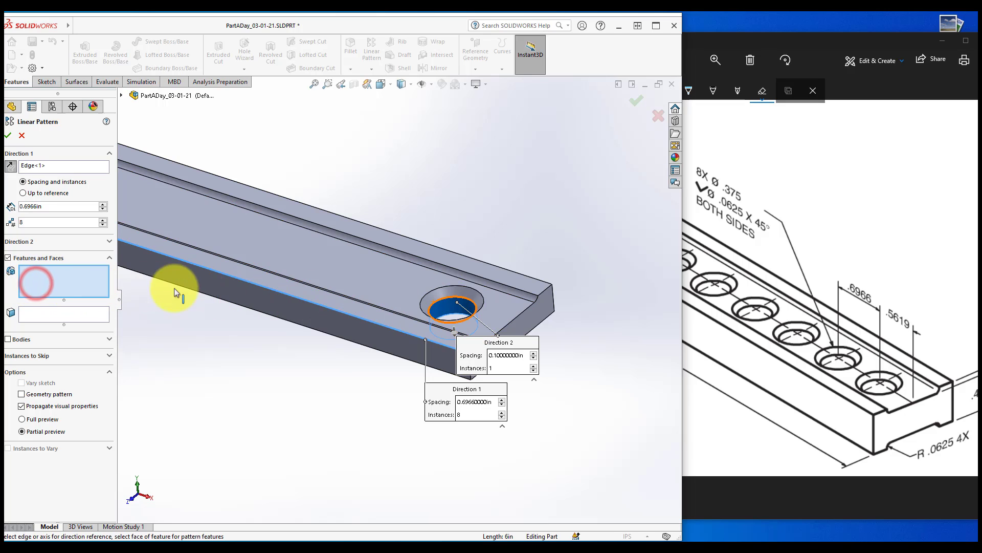
click(442, 304)
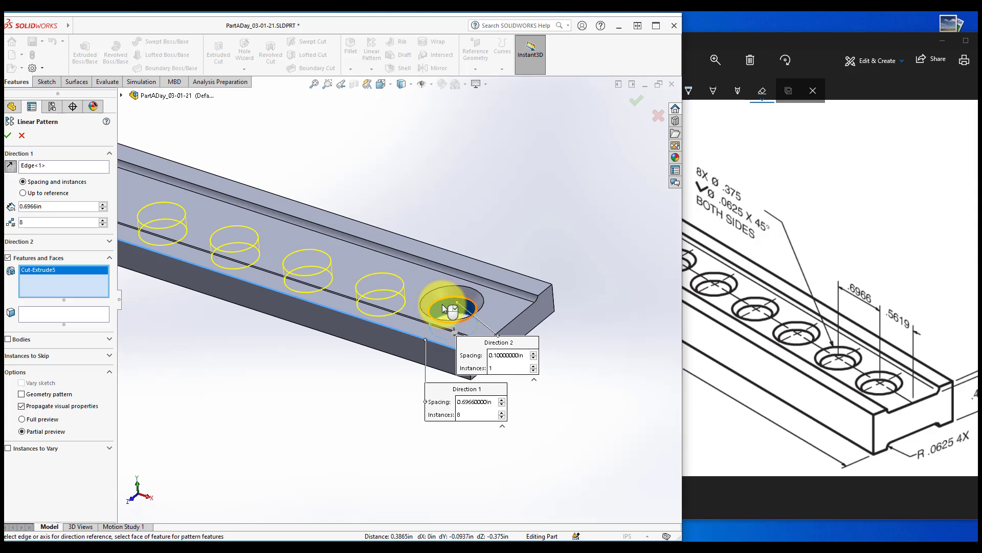
click(443, 294)
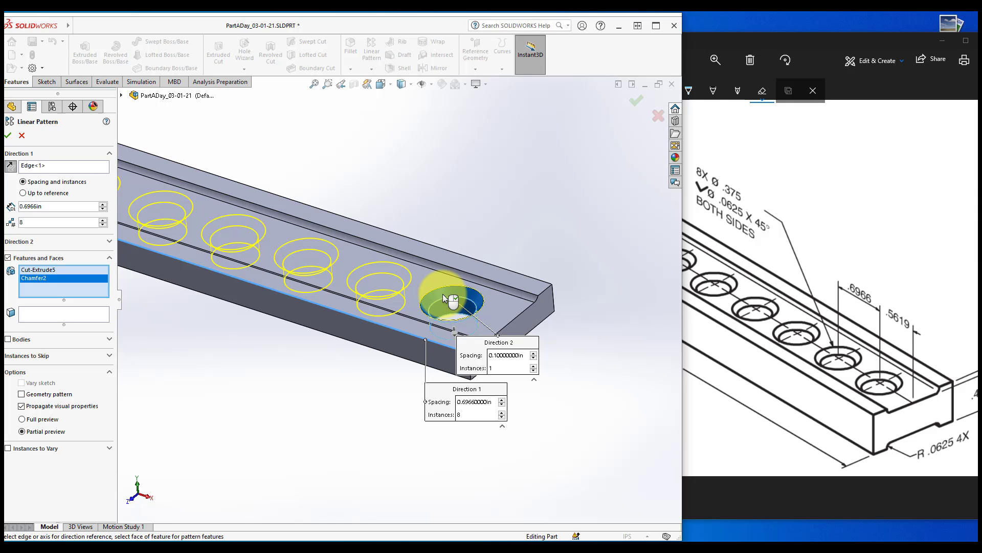
click(443, 294)
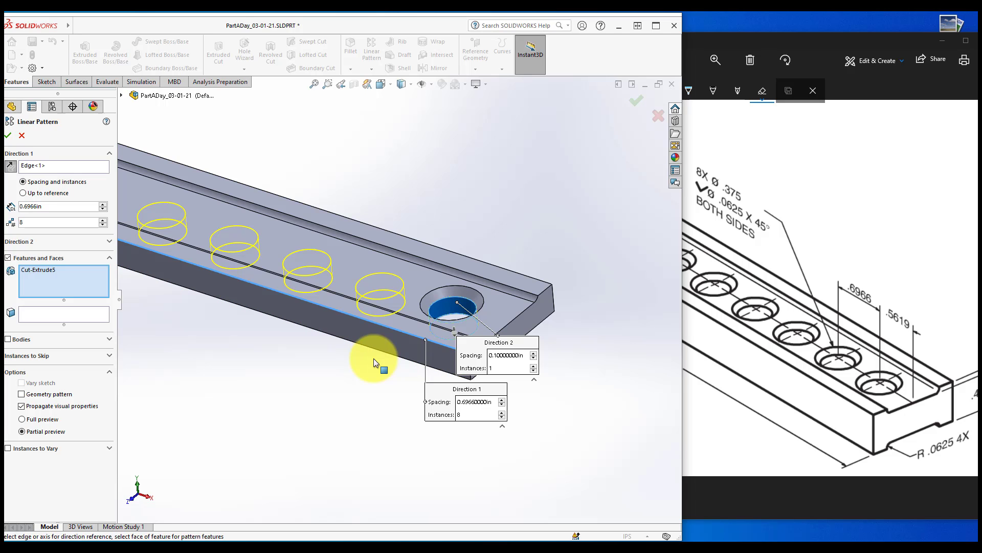
scroll(374, 358, up, 2)
scroll(374, 358, up, 3)
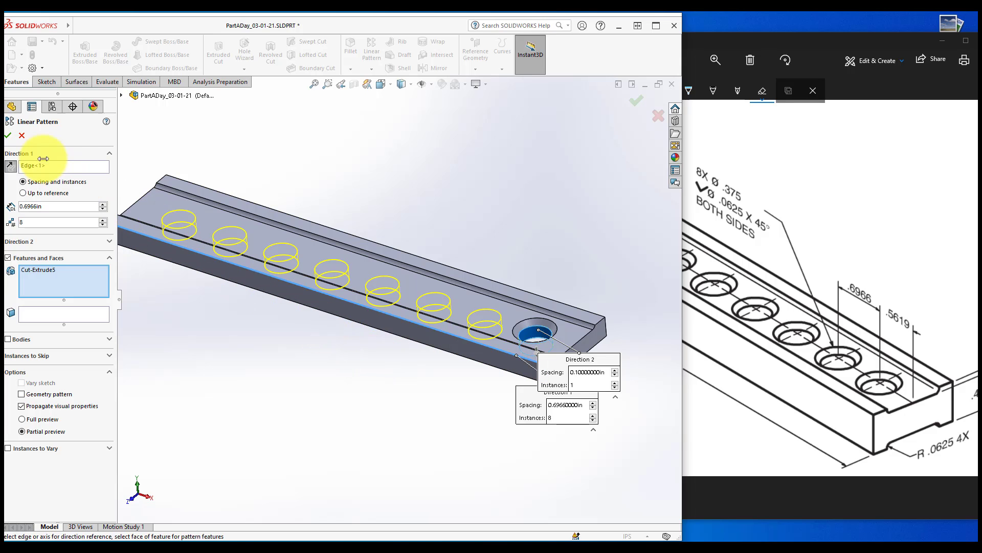
click(7, 135)
click(228, 422)
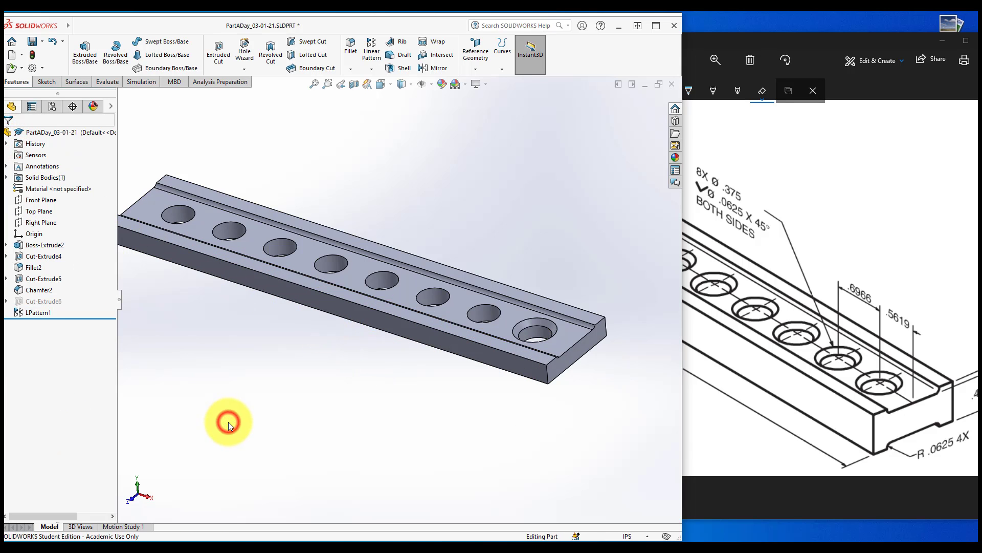
- Try to pattern the hole chamfer separately along the front upper long edge with 0.6966 in spacing and 8 instances
middle_drag(228, 422, 228, 421)
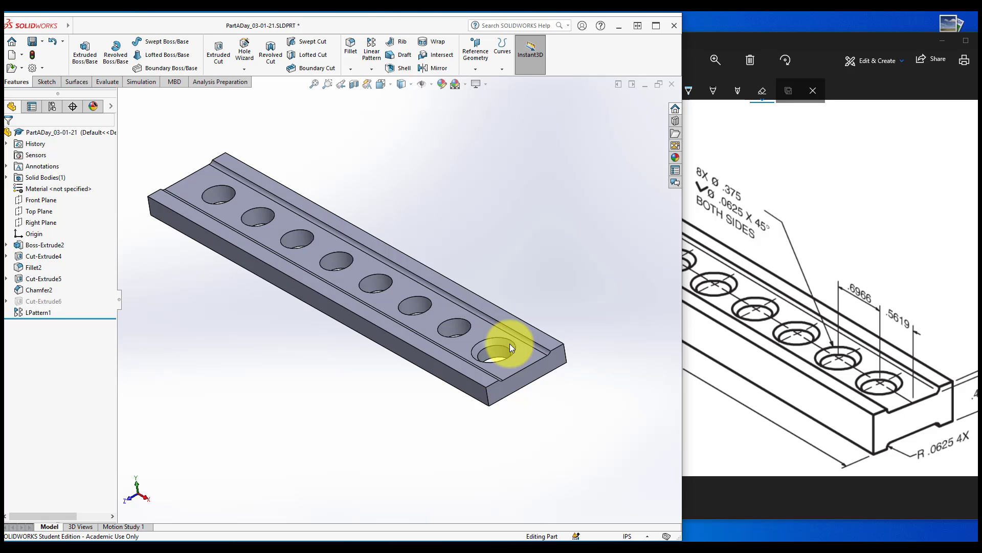
click(373, 45)
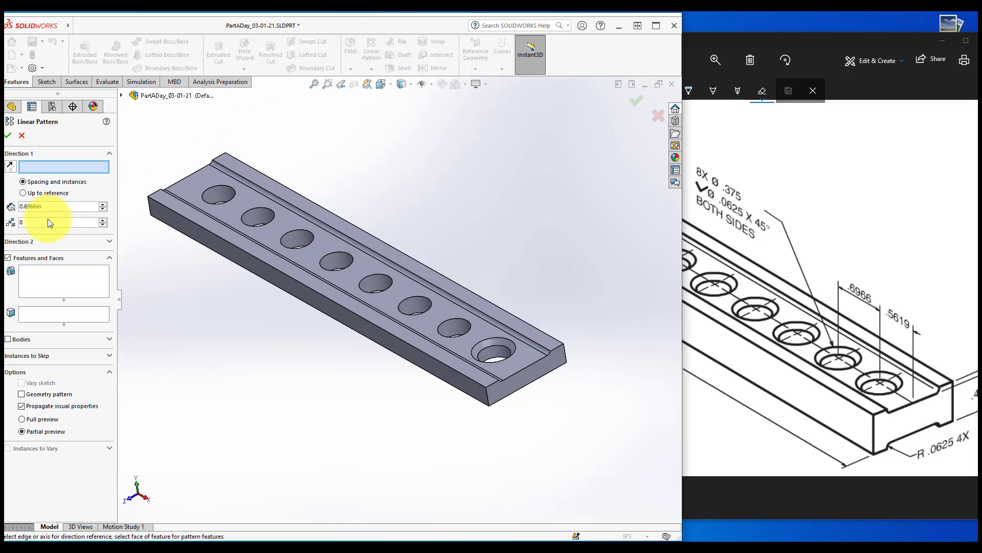
click(458, 371)
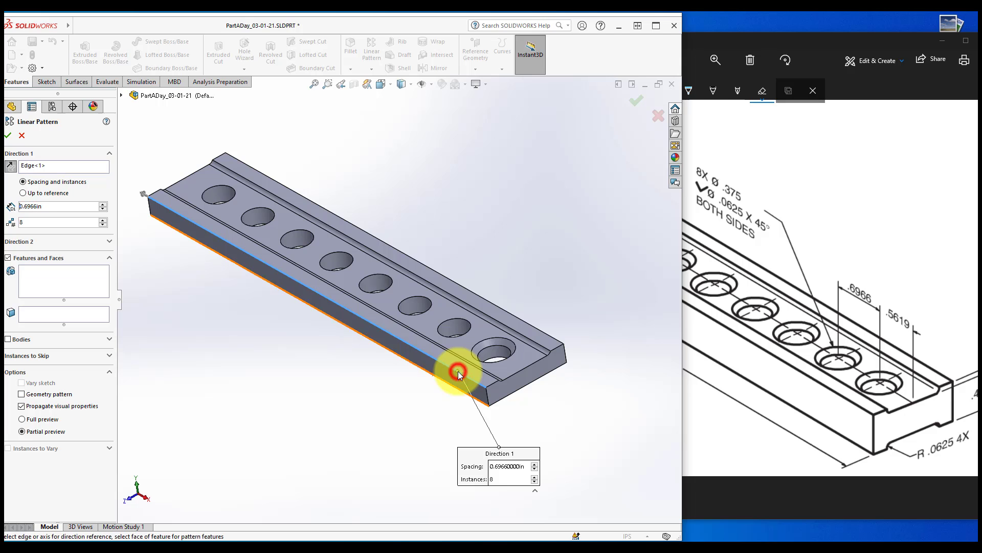
click(54, 289)
scroll(528, 335, down, 4)
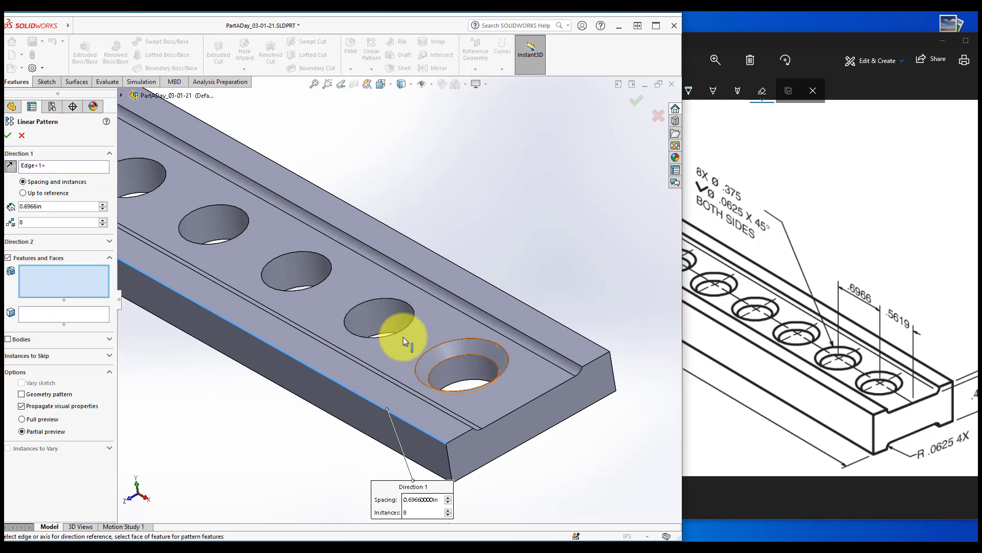
click(480, 347)
scroll(494, 443, up, 4)
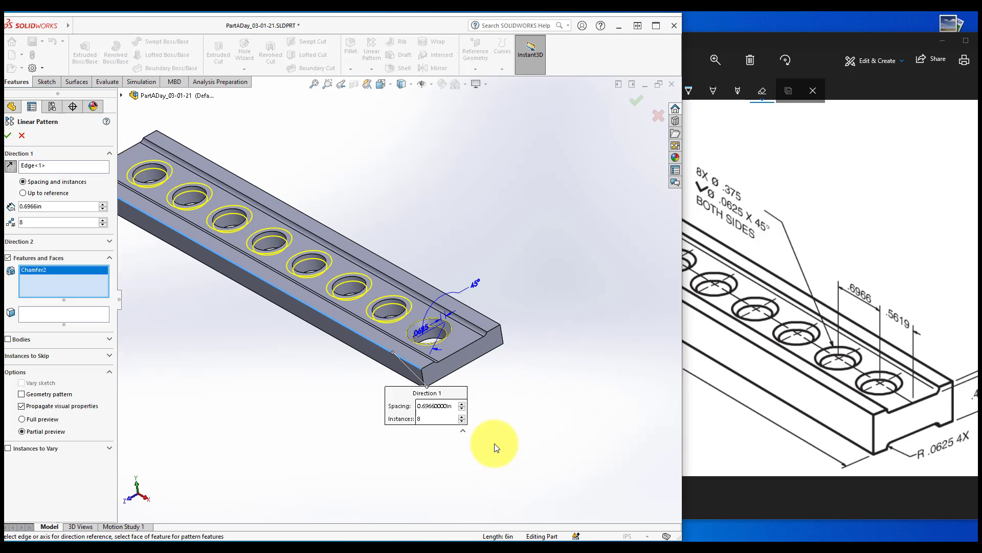
middle_drag(494, 443, 494, 443)
scroll(495, 443, up, 1)
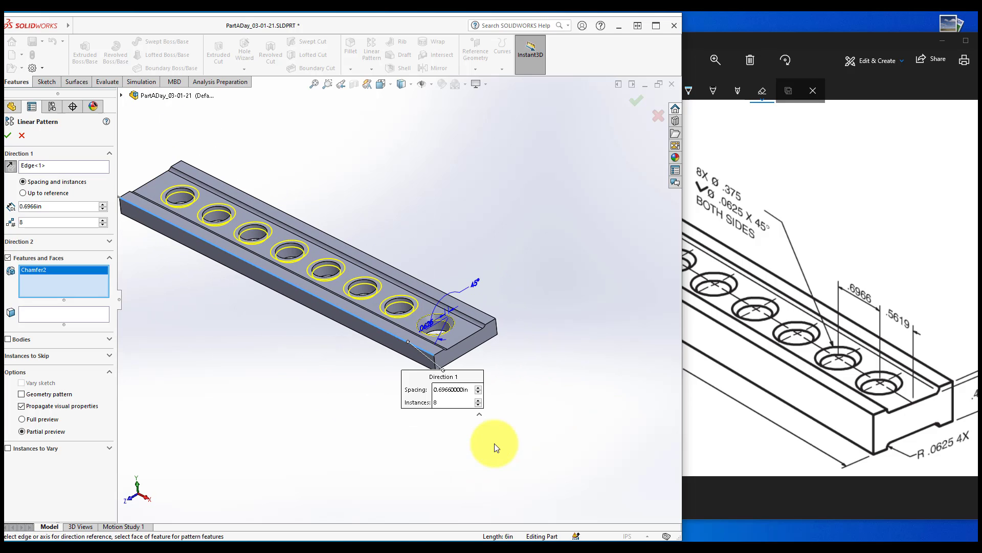
click(8, 136)
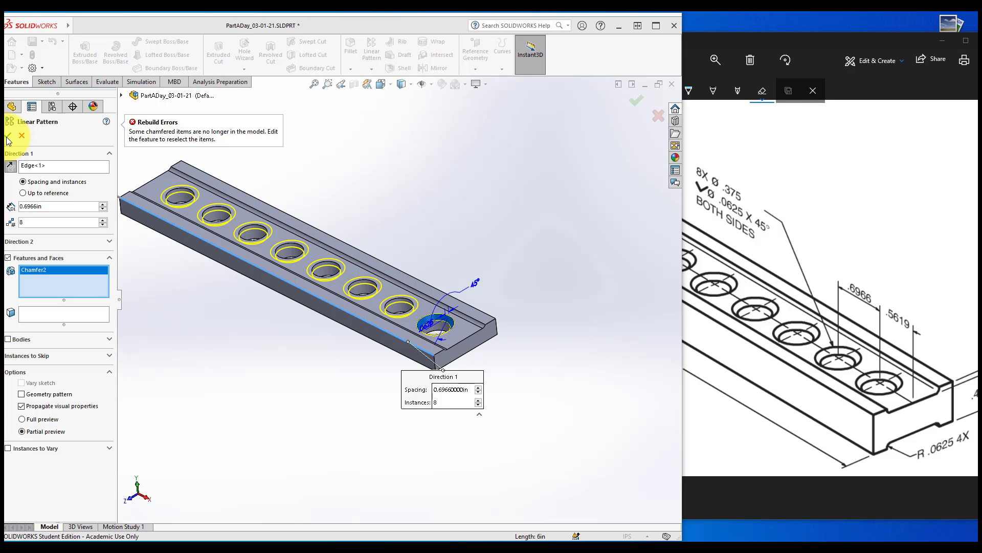
click(409, 307)
scroll(416, 312, down, 2)
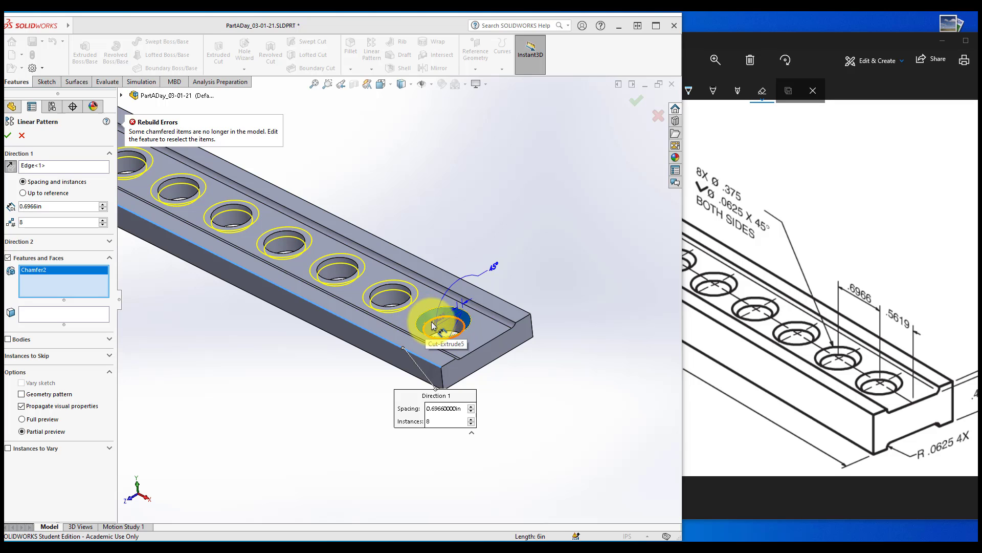
click(432, 321)
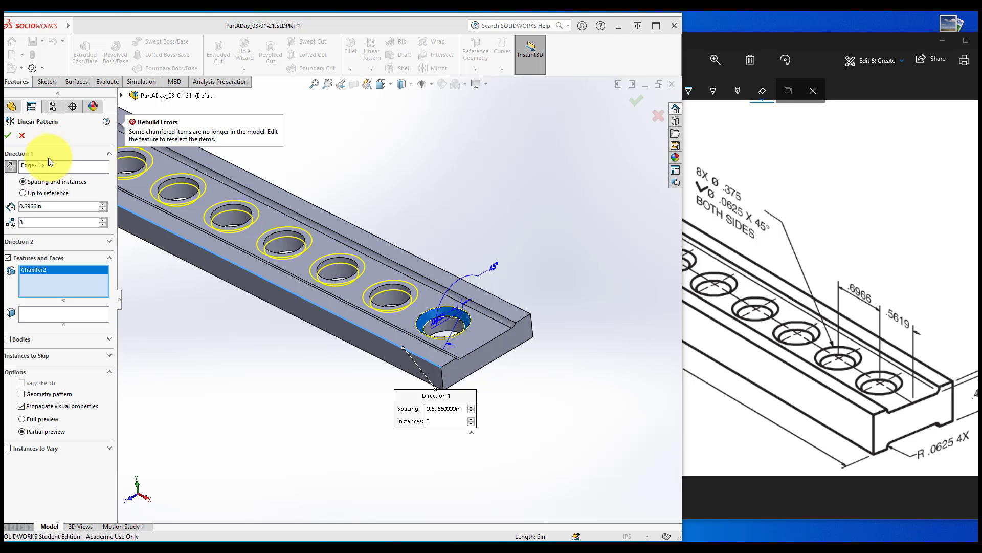
click(21, 135)
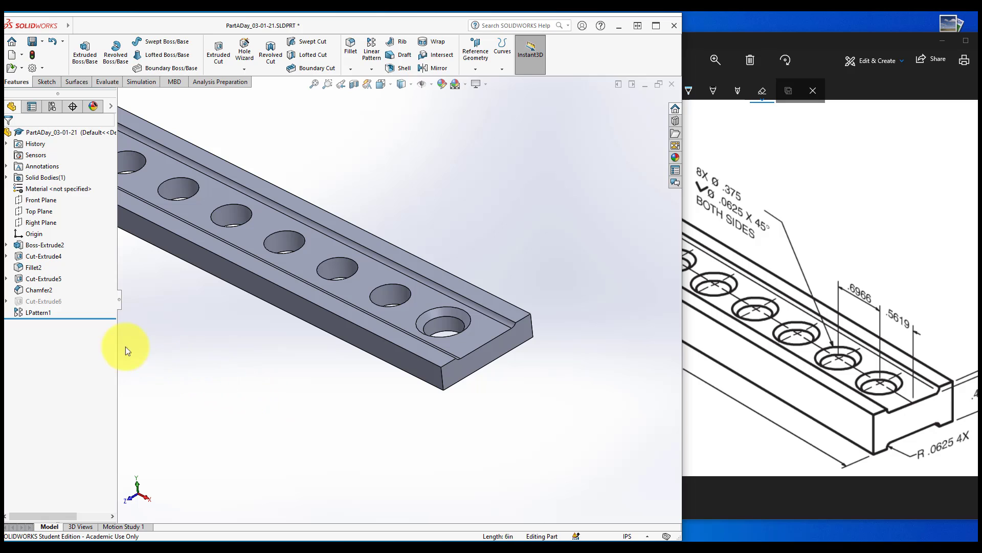
- Edit the linear pattern of the hole cut so that it also includes the hole's chamfer, and accept it
click(41, 313)
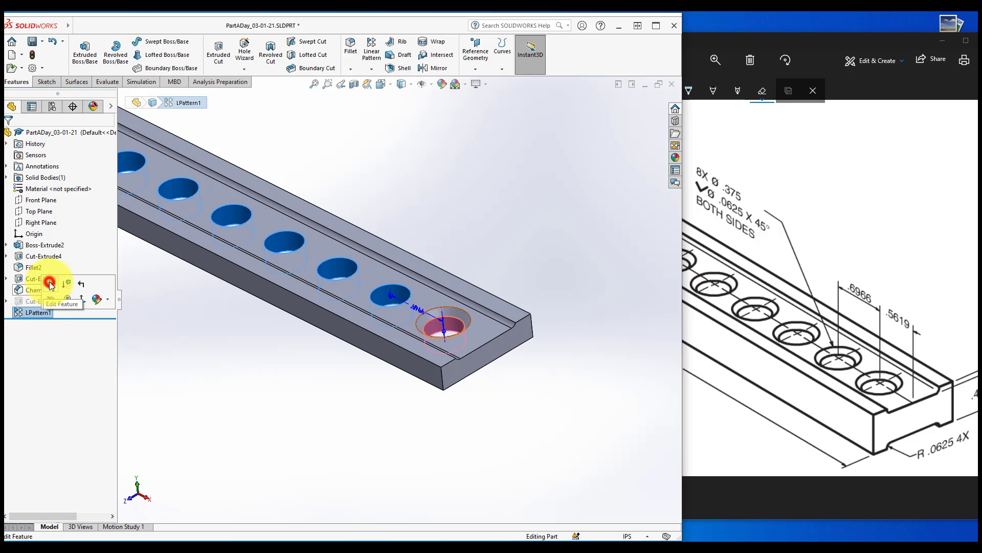
click(49, 283)
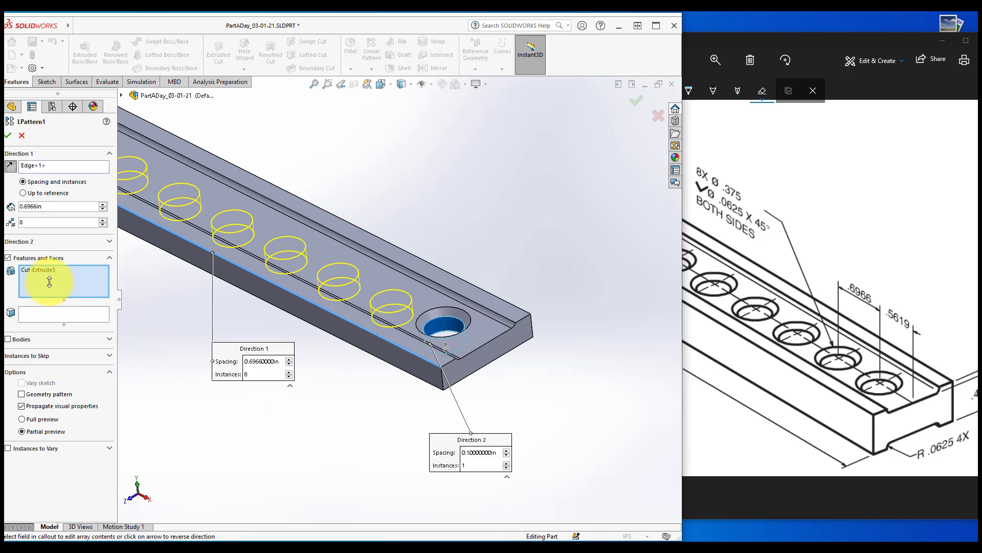
click(450, 311)
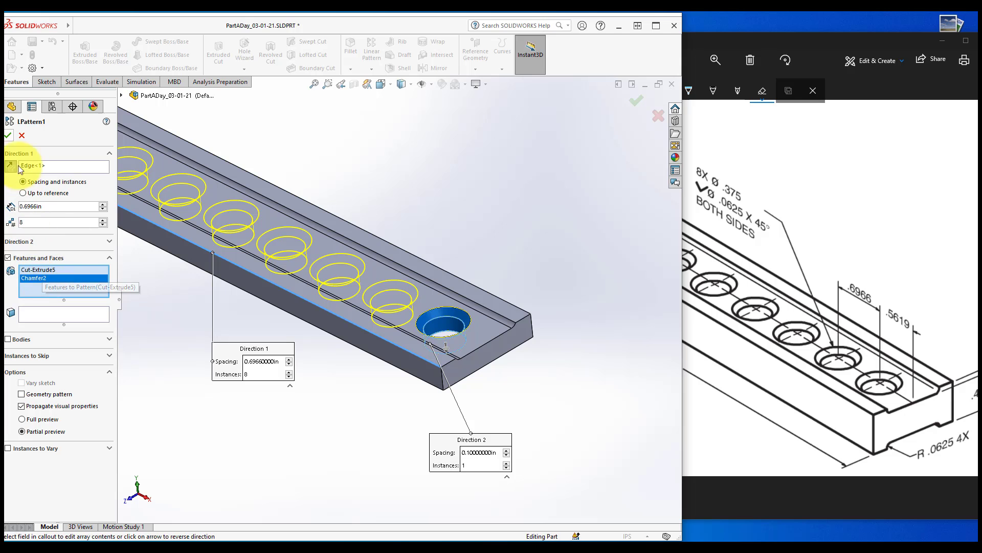
click(8, 135)
- Start a Mirror feature with the flat underside of the half-thickness bar as the mirror face
scroll(369, 434, up, 3)
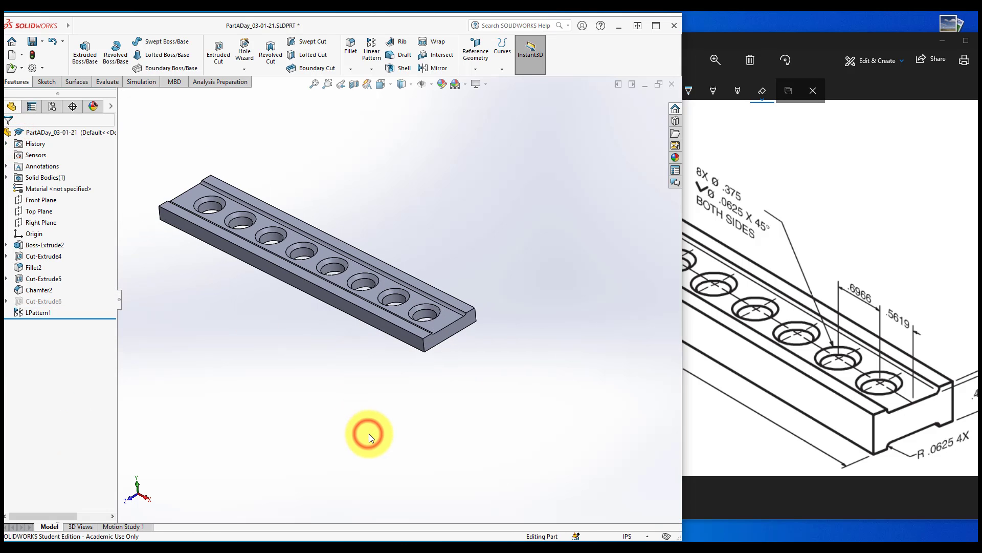
middle_drag(370, 433, 370, 433)
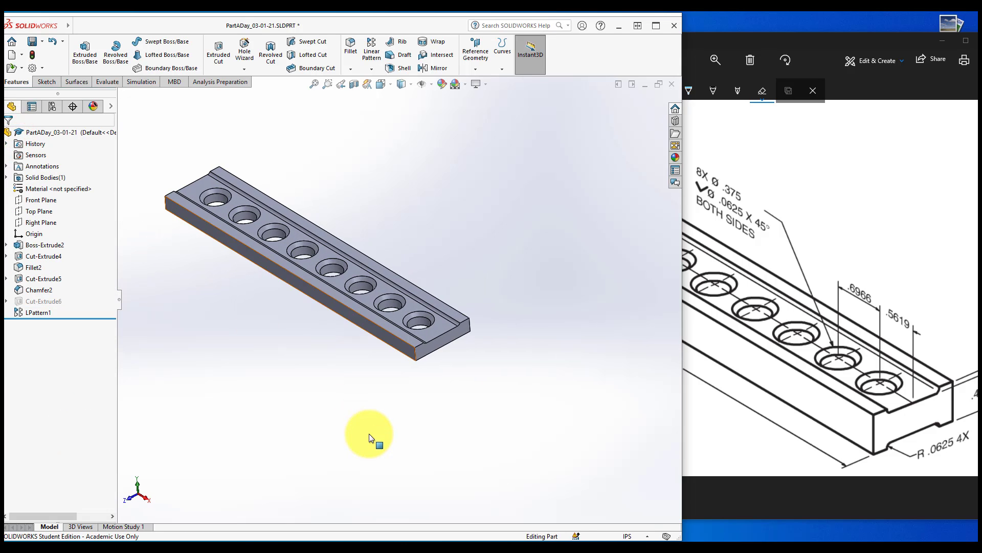
scroll(369, 434, down, 2)
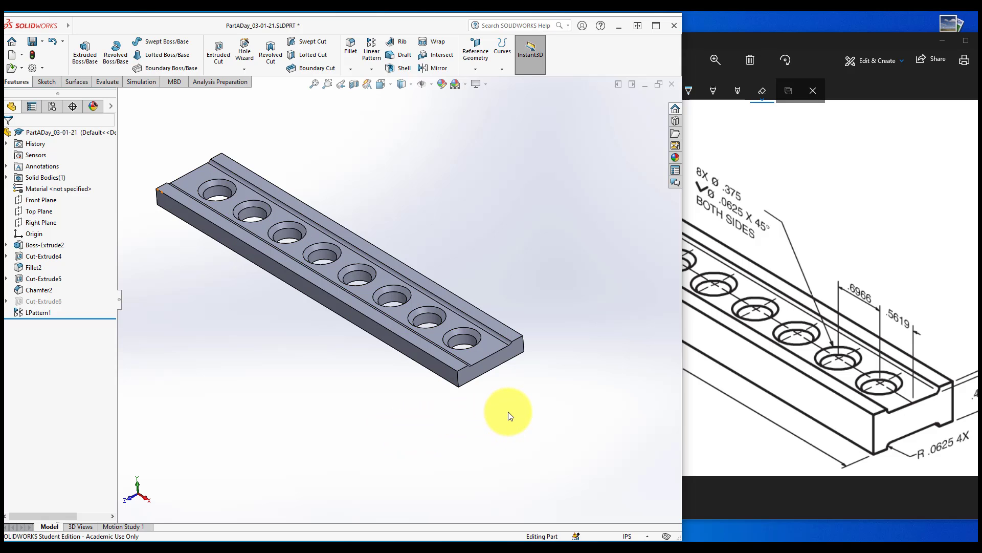
middle_drag(508, 411, 267, 405)
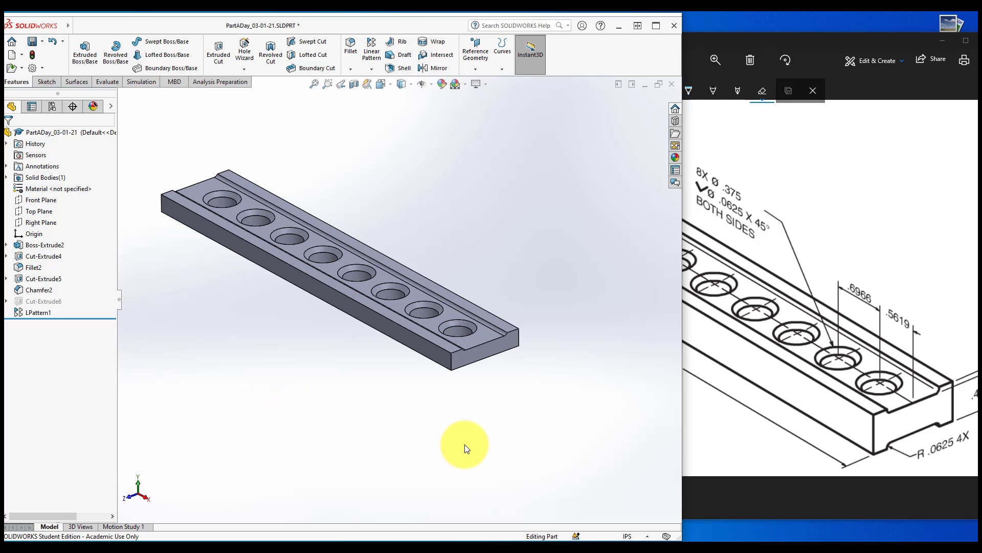
middle_drag(465, 445, 481, 440)
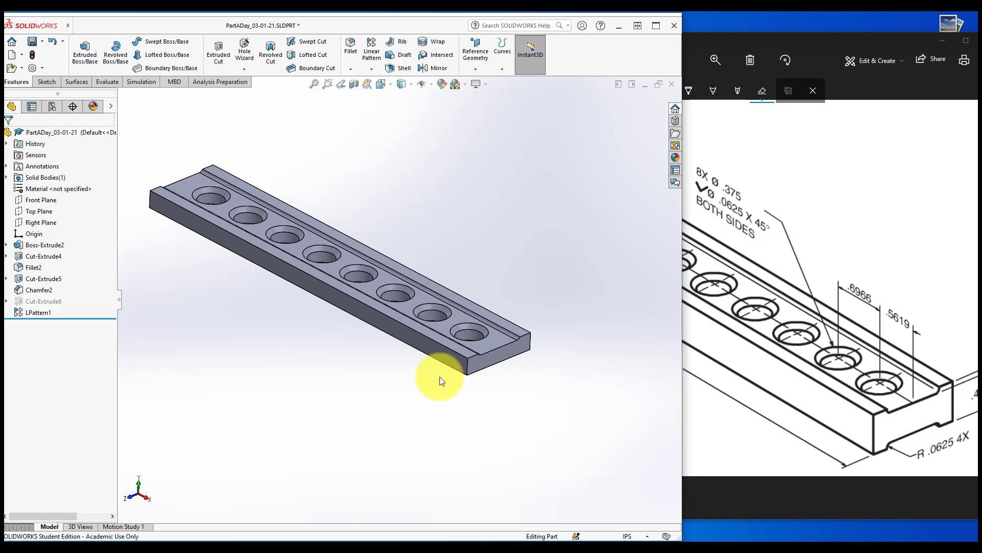
middle_drag(449, 409, 451, 413)
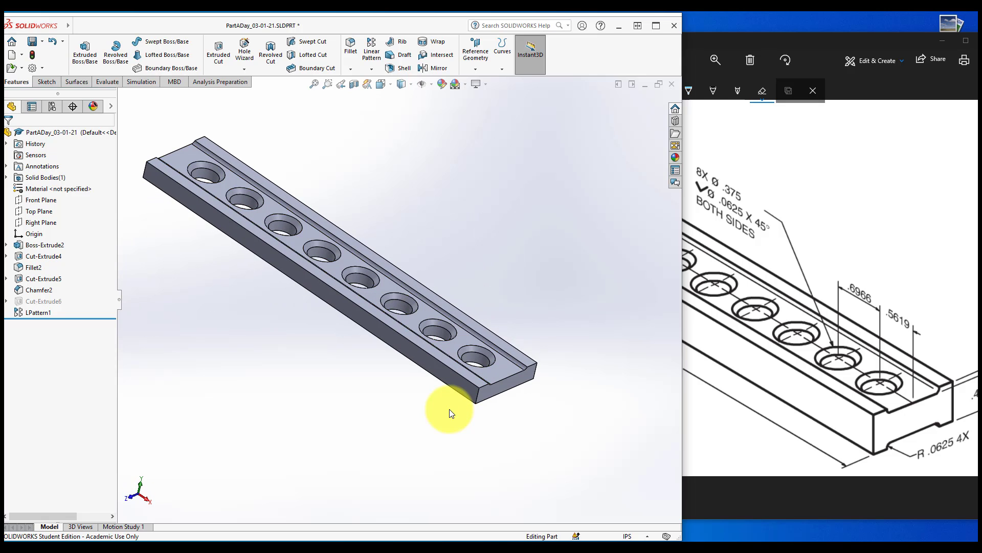
click(431, 66)
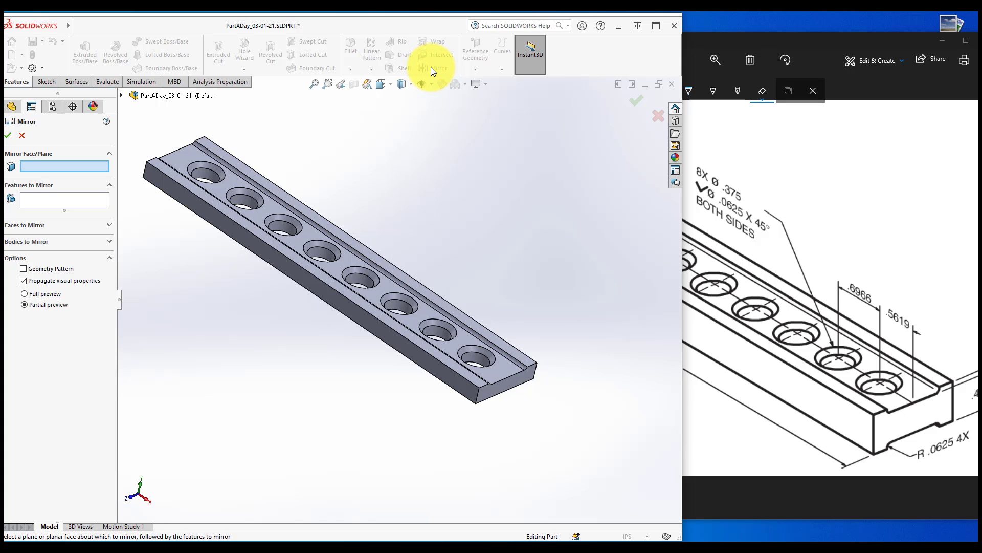
middle_drag(431, 66, 413, 174)
click(400, 263)
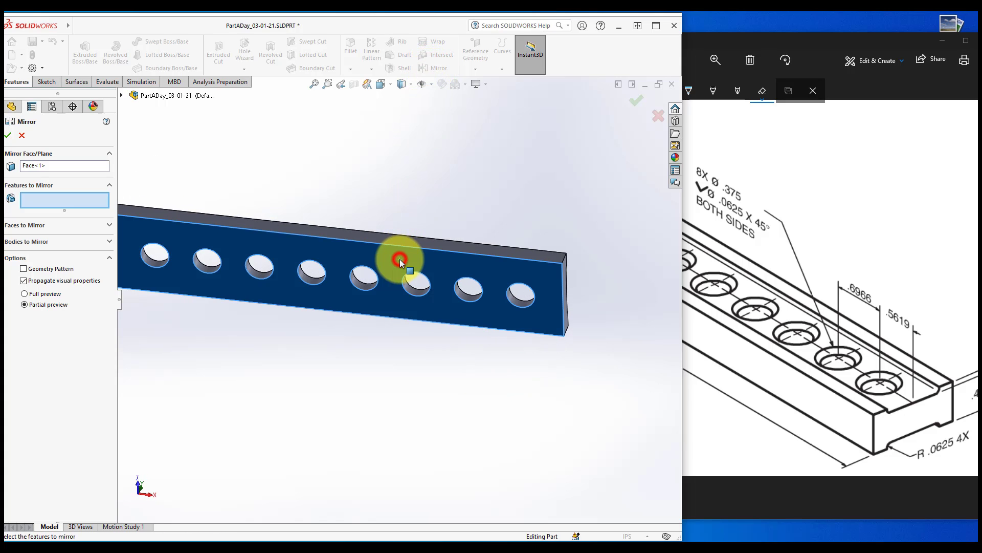
middle_drag(400, 259, 400, 259)
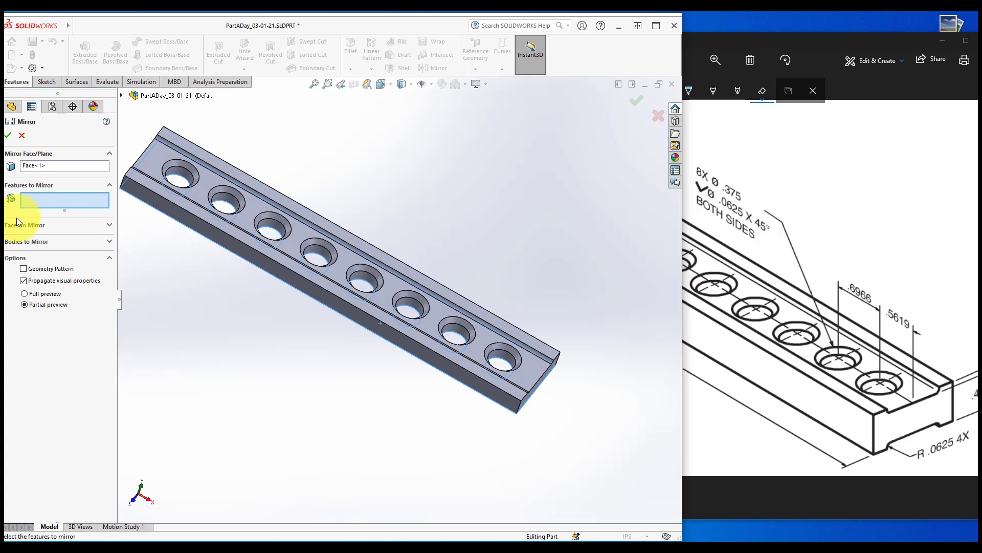
- Mirror the whole bar body across the chosen face with Merge solids enabled to complete the full thickness
click(109, 240)
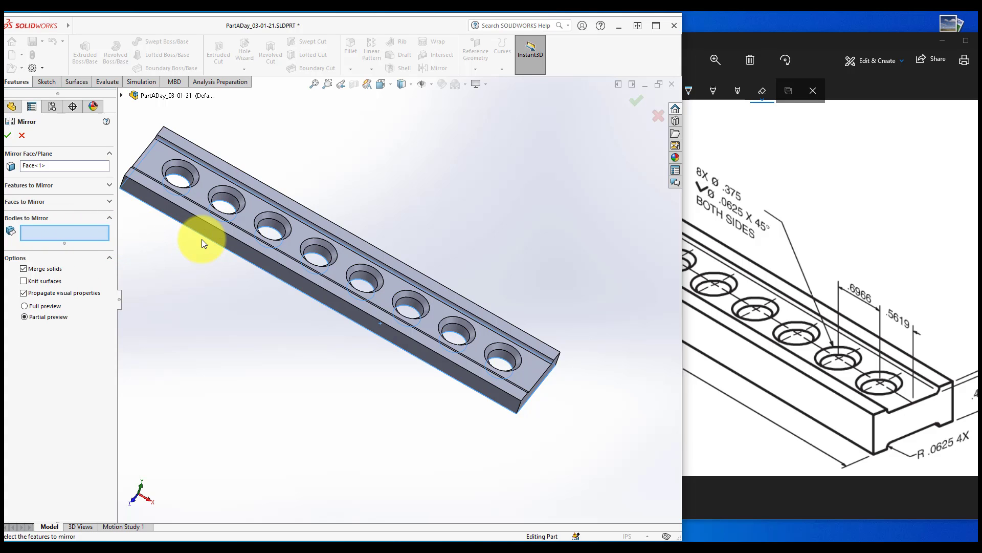
middle_drag(202, 239, 203, 239)
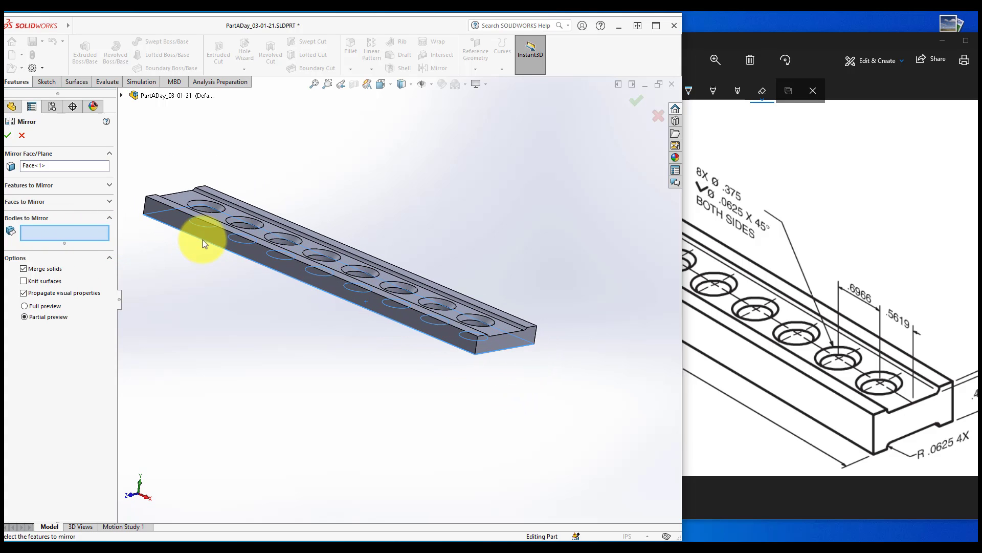
click(293, 269)
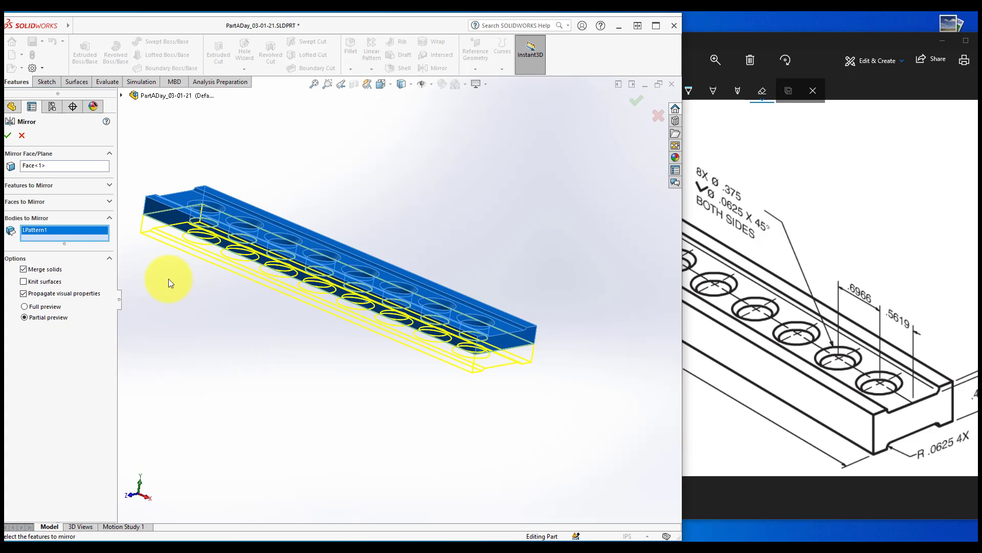
click(8, 135)
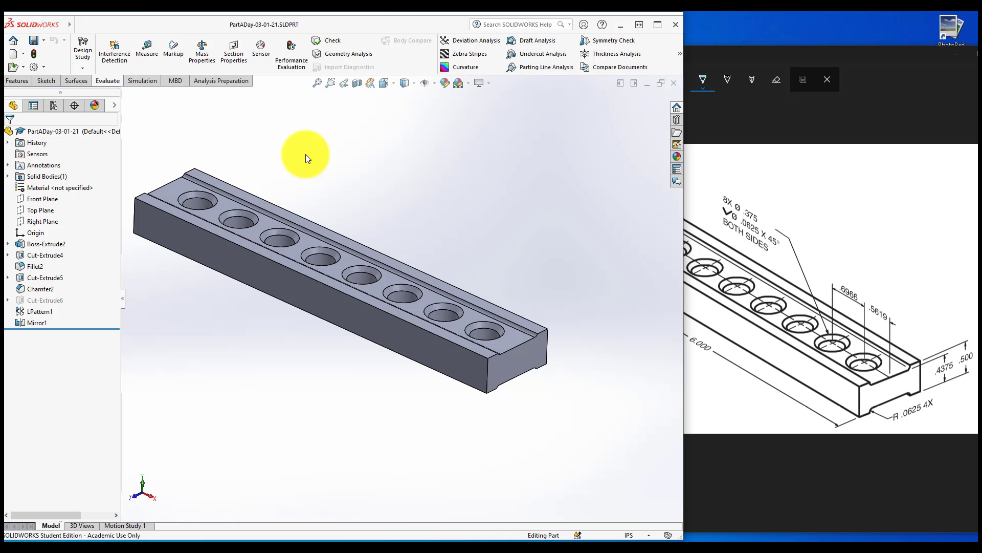
- Review the finished bar's mass properties and compare the model with the reference drawing in Photos
click(203, 55)
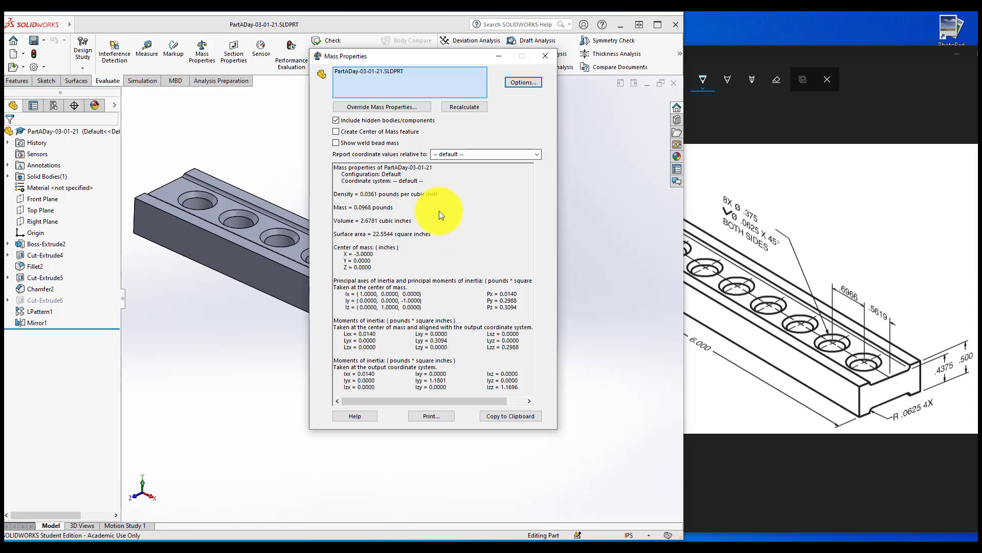
click(545, 56)
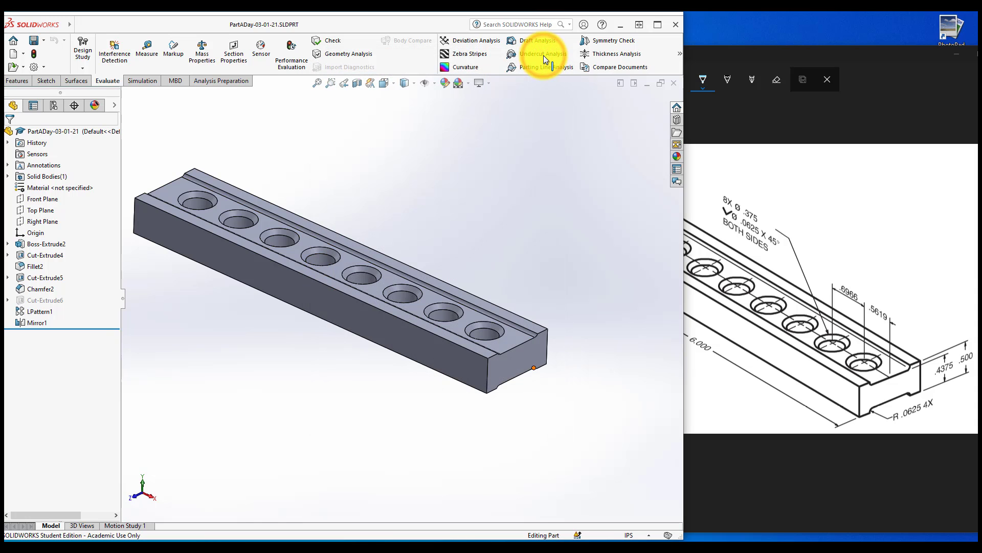
click(803, 50)
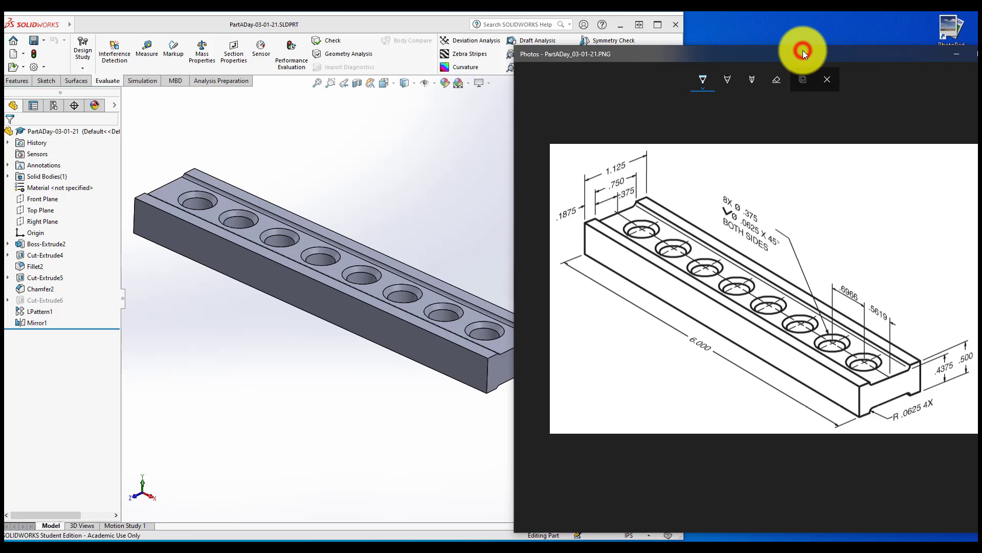
click(416, 189)
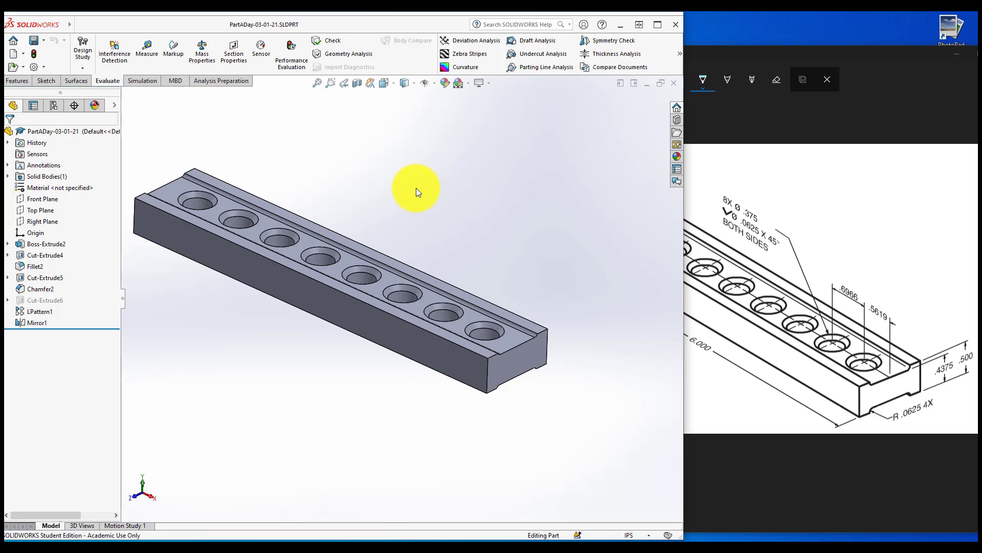